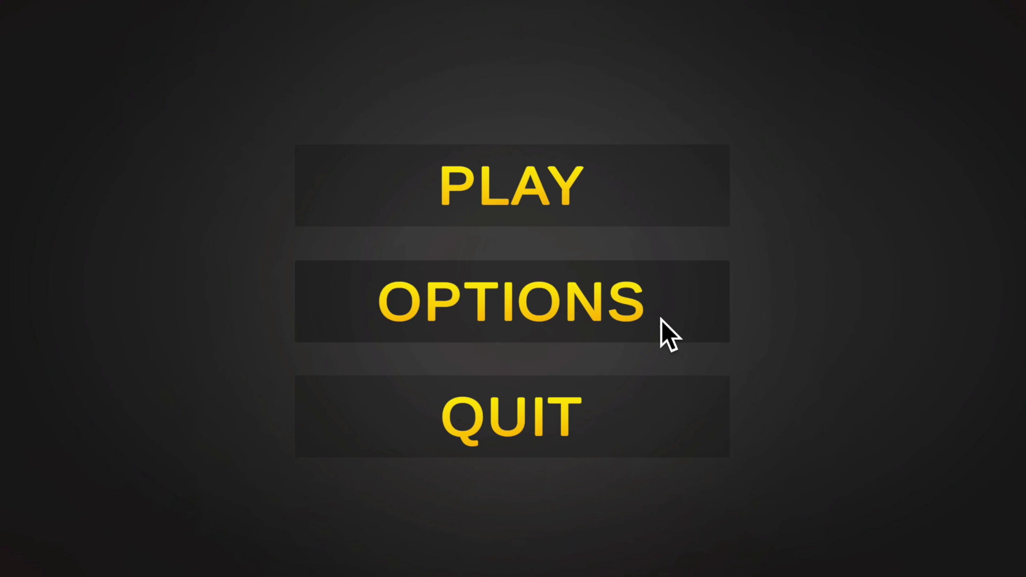
- Play-test the menu: OPTIONS, Back, QUIT logging 'Quit!', PLAY loading GAME, then stop Play mode
{"action": "left_click", "coordinate": [662, 320]}
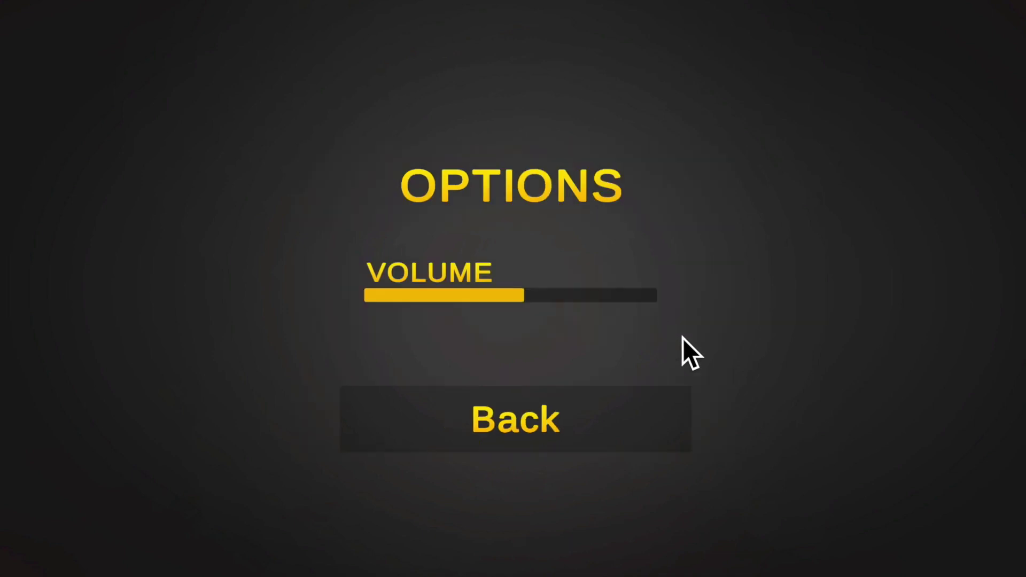
{"action": "left_click", "coordinate": [609, 422]}
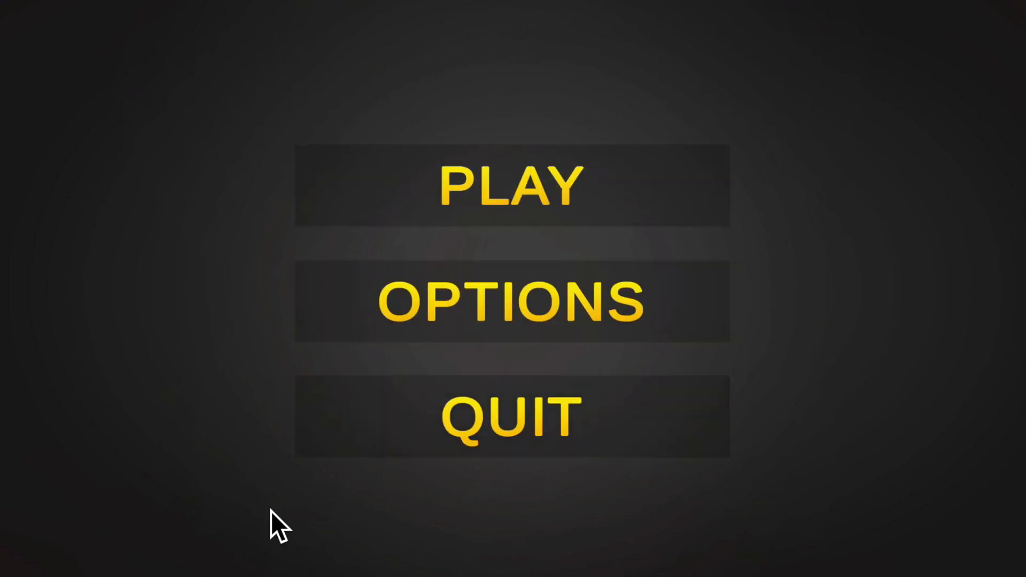
{"action": "left_click", "coordinate": [522, 419]}
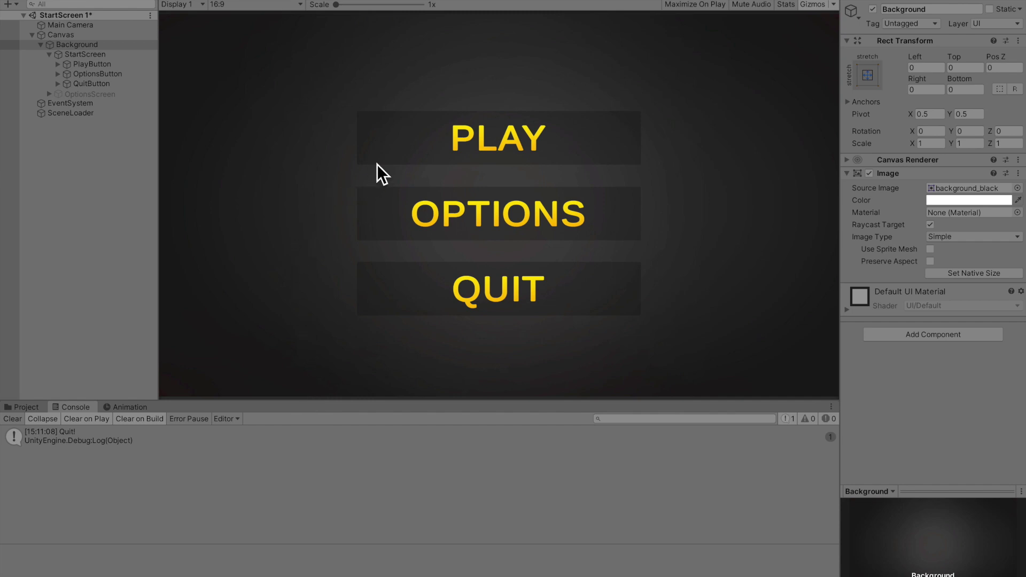
{"action": "left_click", "coordinate": [399, 158]}
{"action": "key", "text": "ctrl+p"}
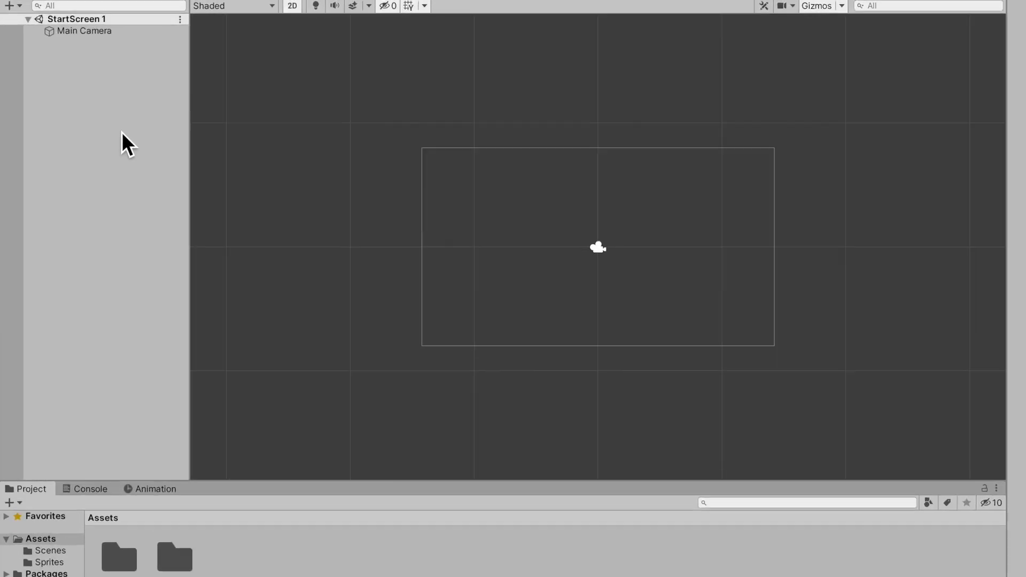
- Add a UI Panel from the Hierarchy, then select the new Canvas and the Panel
{"action": "right_click", "coordinate": [122, 134]}
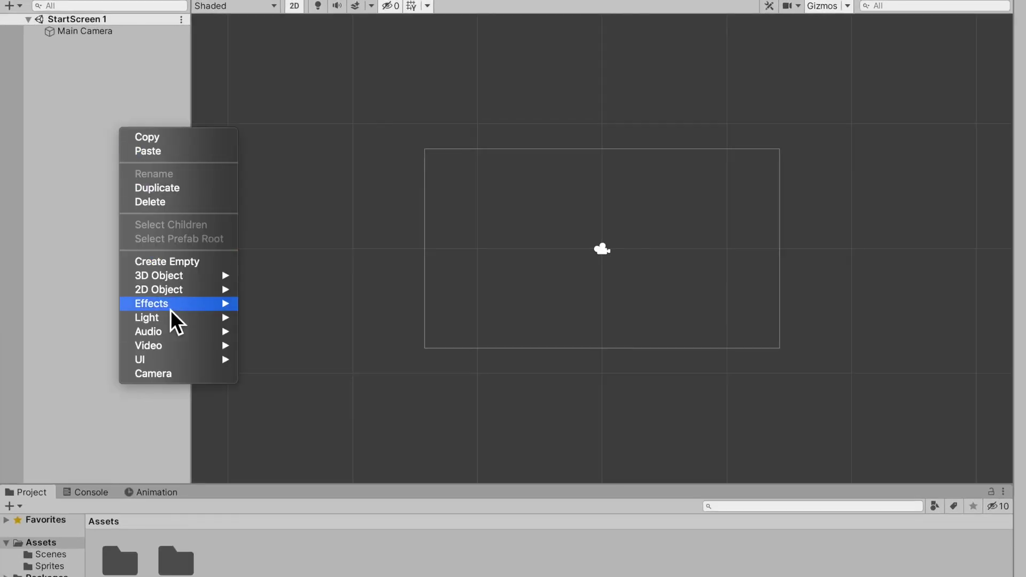
{"action": "mouse_move", "coordinate": [179, 358]}
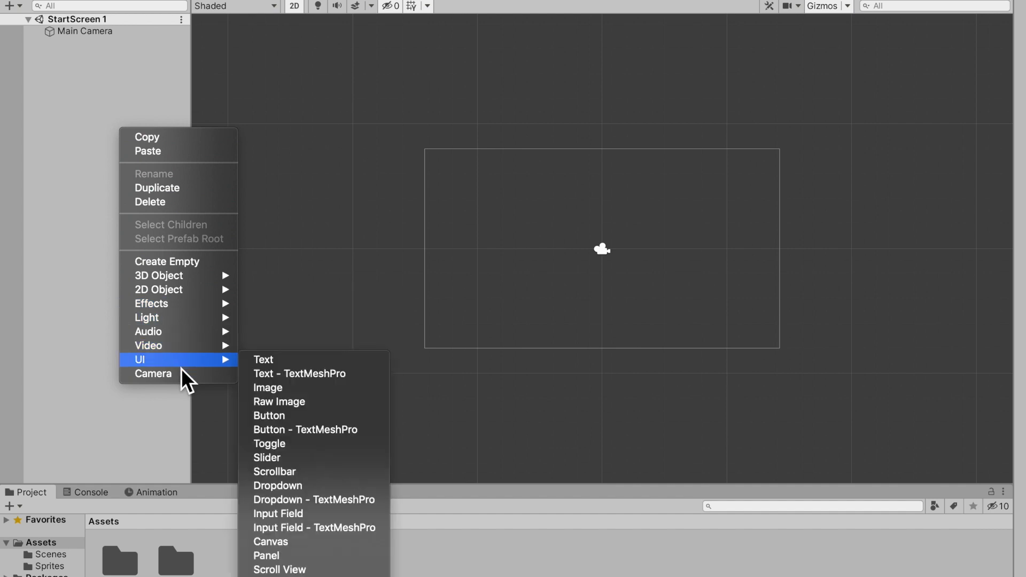
{"action": "left_click", "coordinate": [346, 556]}
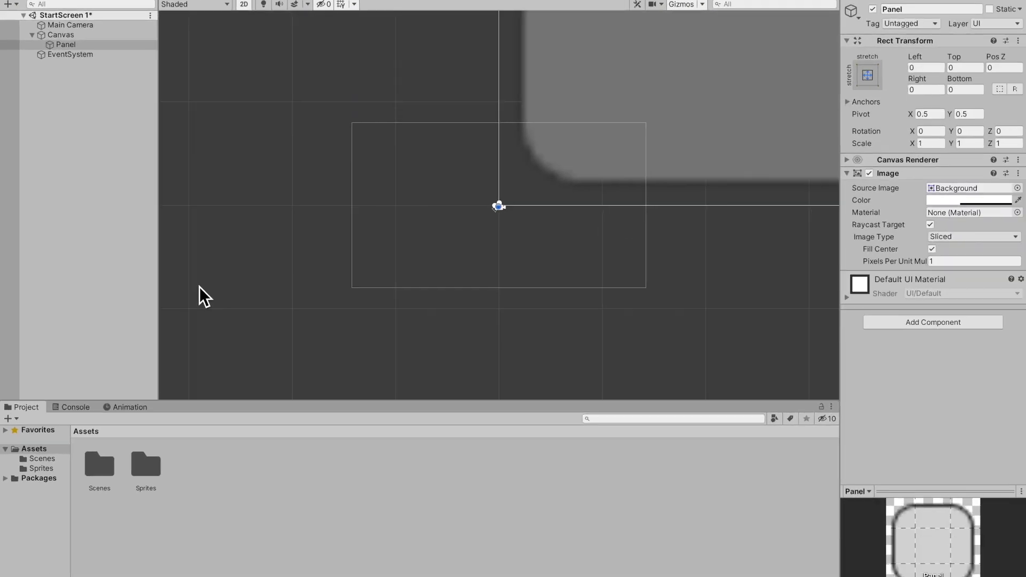
{"action": "left_click", "coordinate": [67, 35]}
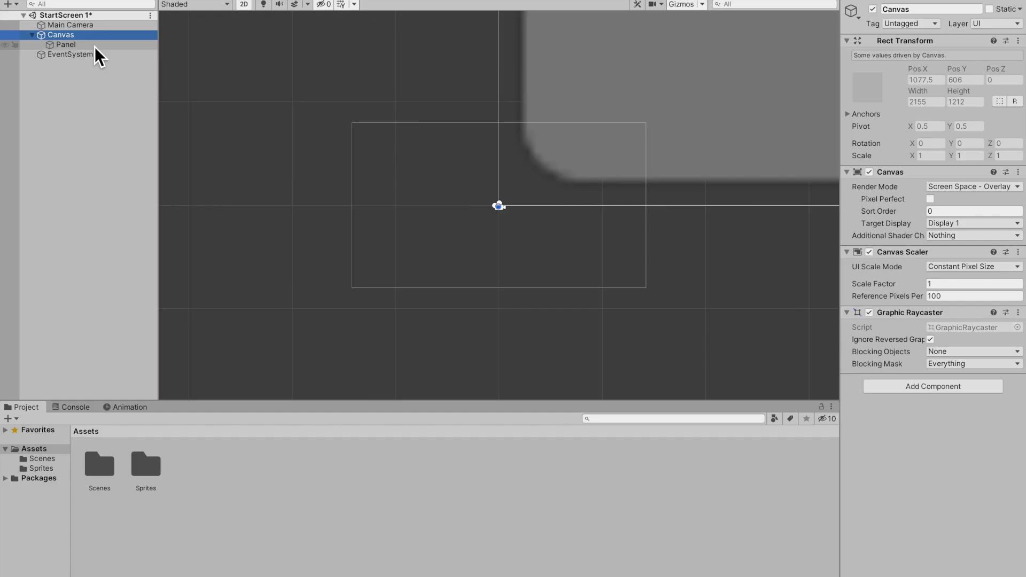
{"action": "left_click", "coordinate": [167, 83]}
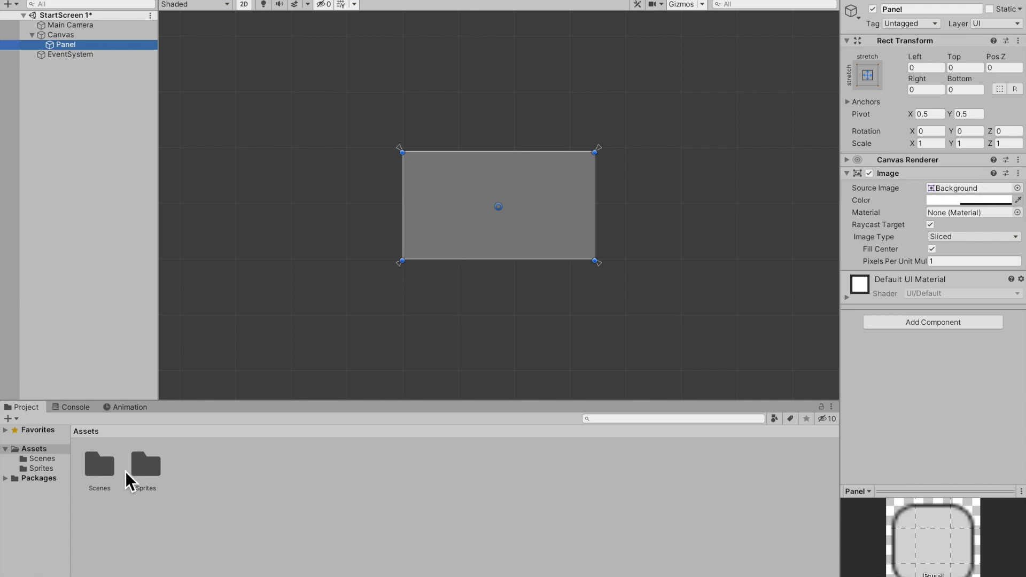
- Set the panel's Source Image to background_black and its Color alpha to 255
{"action": "left_click", "coordinate": [52, 472]}
{"action": "left_click_drag", "start_coordinate": [100, 465], "coordinate": [957, 196]}
{"action": "left_click", "coordinate": [957, 202]}
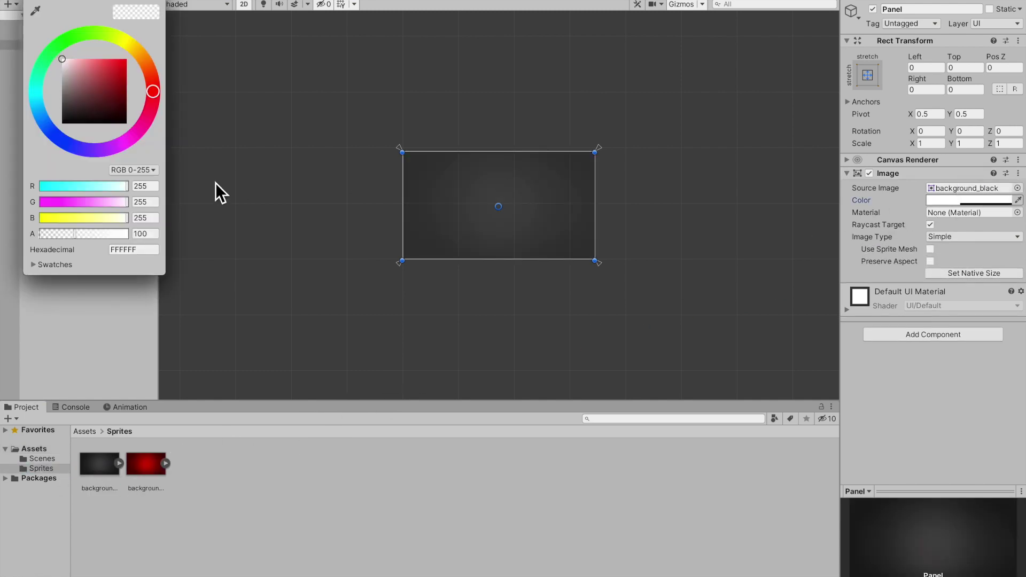
{"action": "left_click_drag", "start_coordinate": [115, 232], "coordinate": [206, 233]}
{"action": "left_click", "coordinate": [382, 295]}
{"action": "scroll", "coordinate": [383, 296], "scroll_direction": "up", "scroll_amount": 5}
{"action": "middle_click_drag", "start_coordinate": [513, 371], "coordinate": [612, 272]}
- Rename the panel to 'Background'
{"action": "double_click", "coordinate": [921, 10]}
{"action": "type", "text": "Background"}
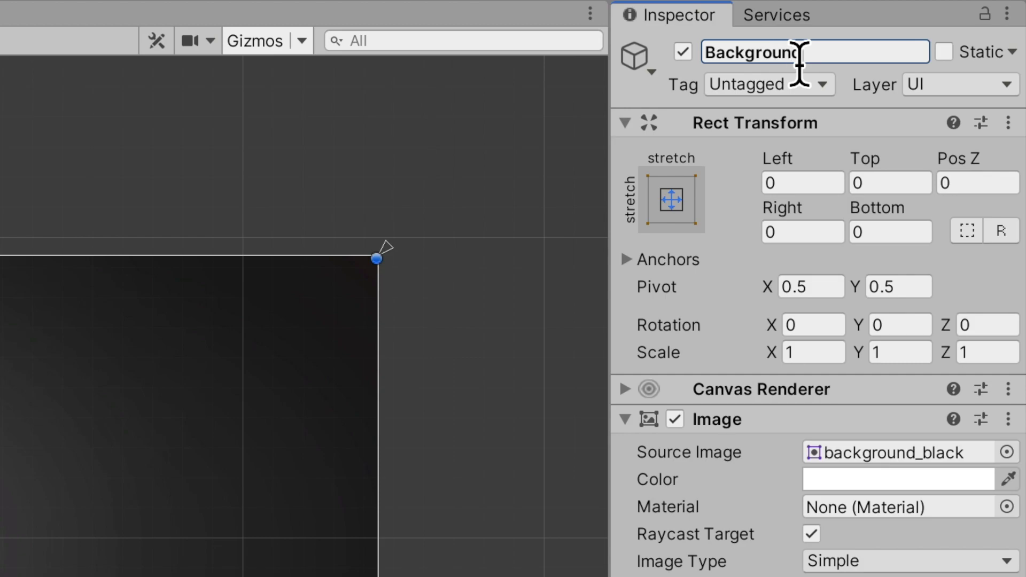
{"action": "key", "text": "Return"}
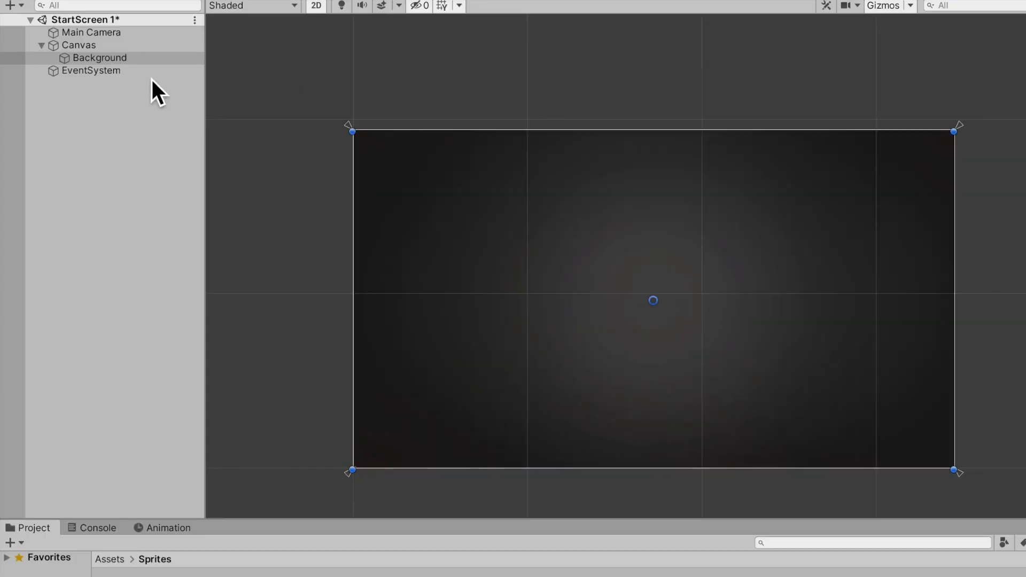
{"action": "right_click", "coordinate": [104, 45]}
- Add a UI Button inside Background, enlarged into a wide bar near the top
{"action": "mouse_move", "coordinate": [191, 304]}
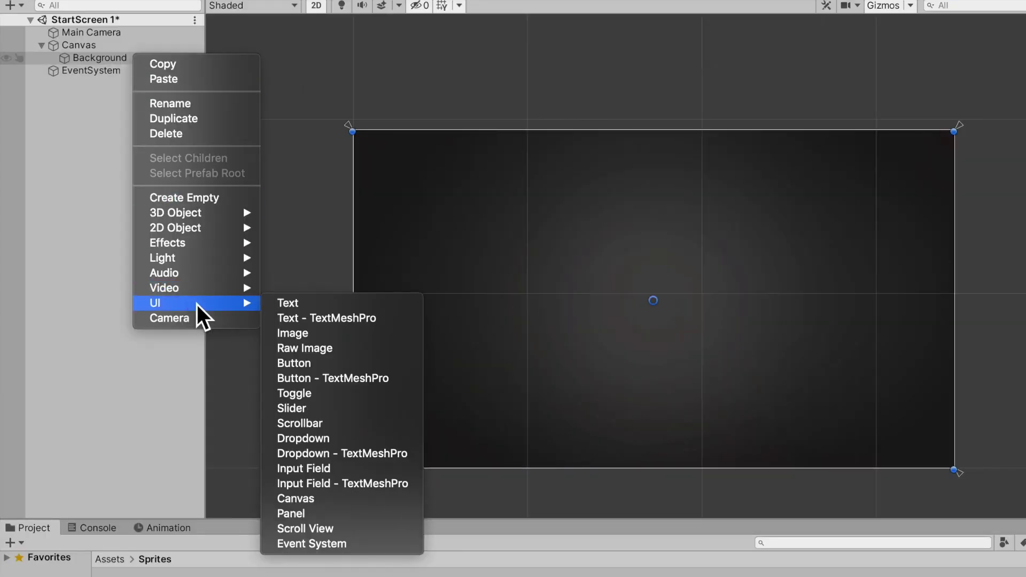
{"action": "left_click", "coordinate": [326, 364]}
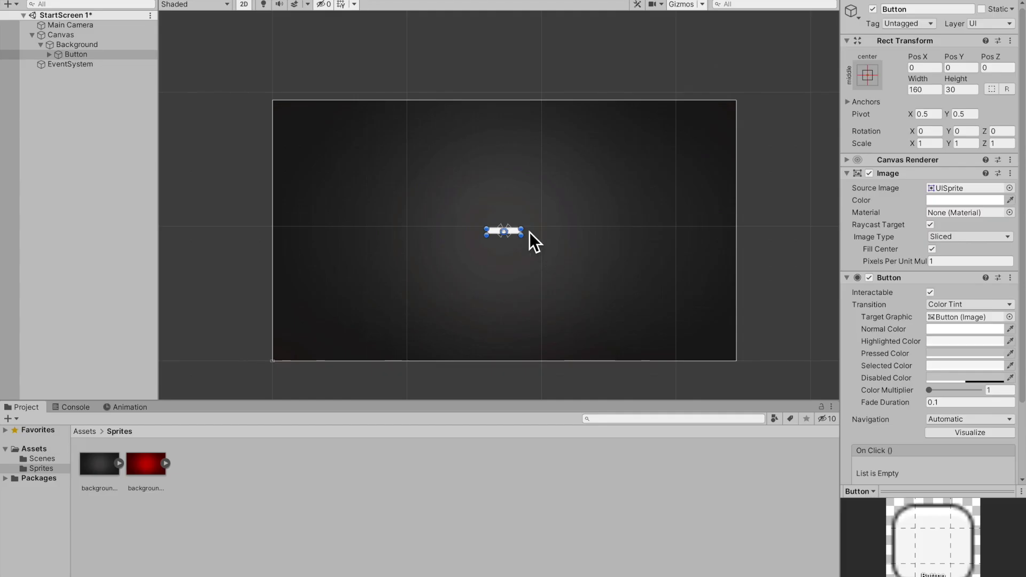
{"action": "left_click_drag", "start_coordinate": [676, 297], "coordinate": [884, 255]}
{"action": "left_click_drag", "start_coordinate": [681, 197], "coordinate": [576, 187]}
- Delete the button's default Text child
{"action": "left_click", "coordinate": [48, 54]}
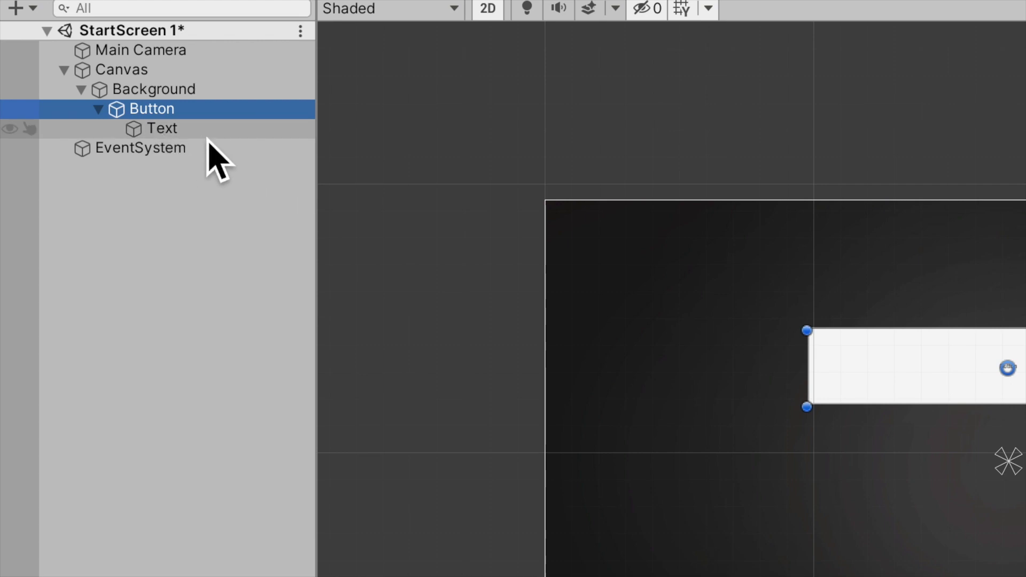
{"action": "left_click", "coordinate": [222, 131]}
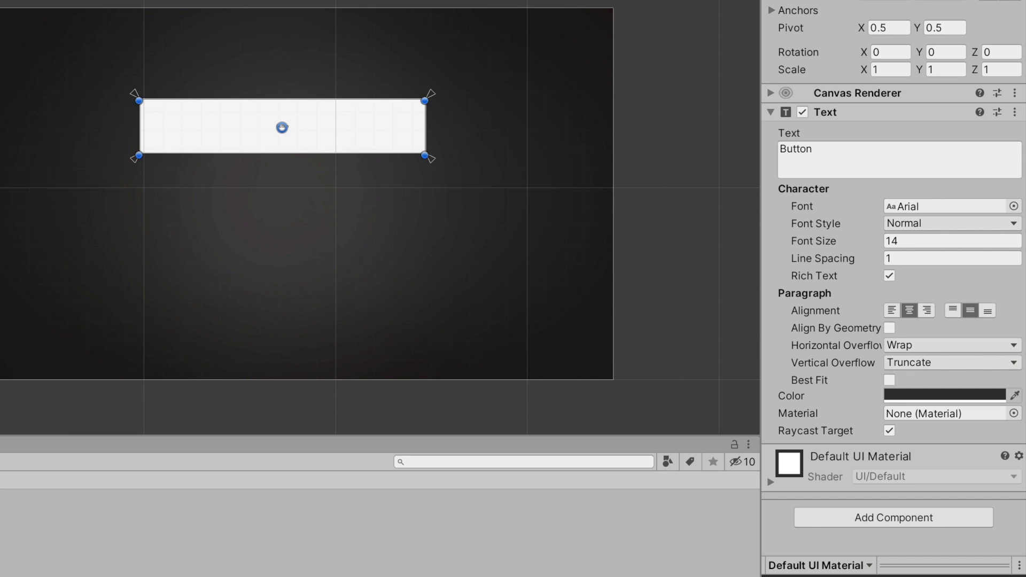
{"action": "right_click", "coordinate": [151, 84]}
{"action": "left_click", "coordinate": [201, 164]}
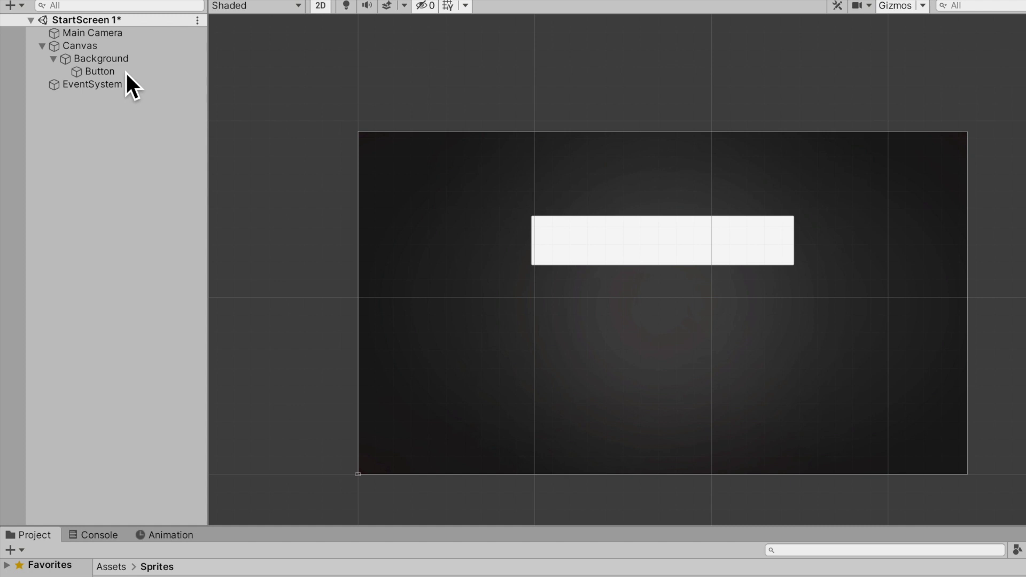
- Add a Text - TextMeshPro object inside the Button, import TMP Essentials, and name it Text
{"action": "right_click", "coordinate": [126, 73]}
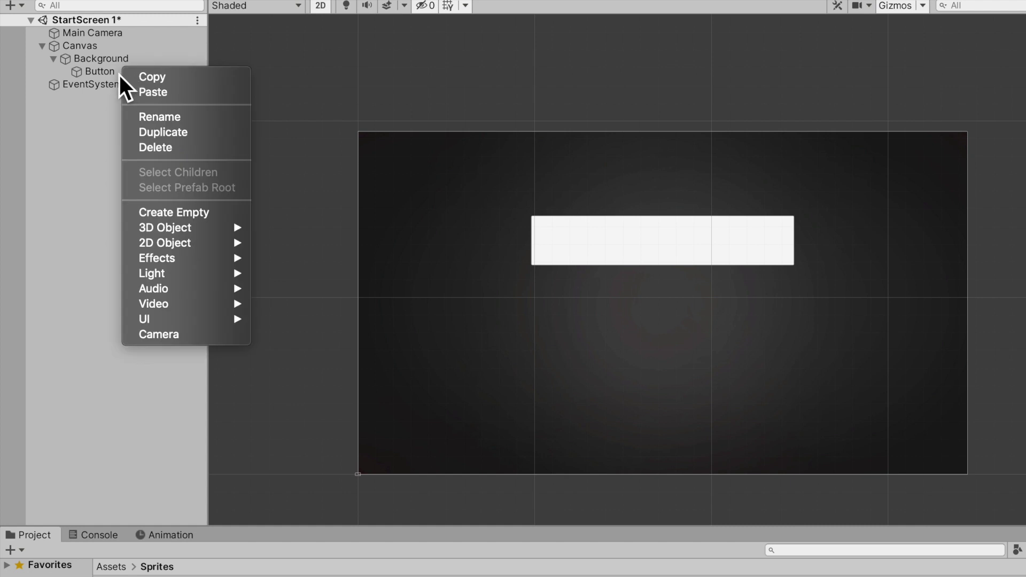
{"action": "left_click", "coordinate": [120, 75]}
{"action": "right_click", "coordinate": [120, 73]}
{"action": "mouse_move", "coordinate": [165, 321]}
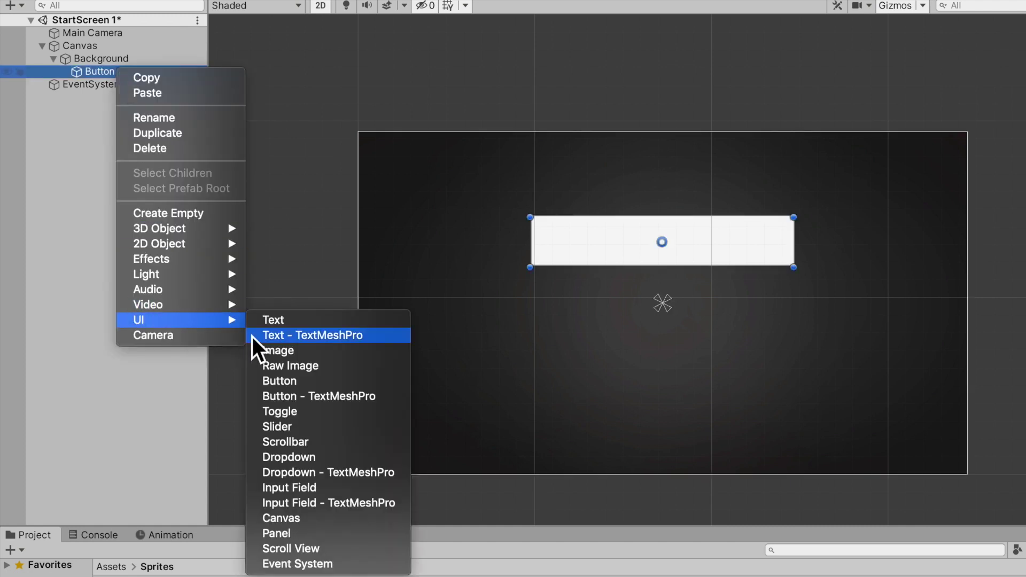
{"action": "left_click", "coordinate": [288, 337]}
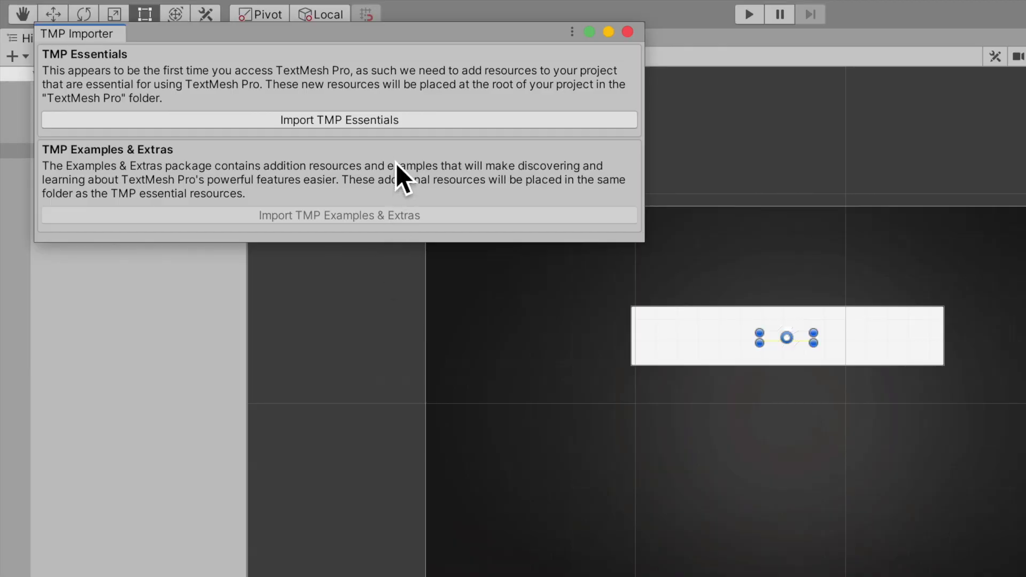
{"action": "left_click", "coordinate": [397, 127]}
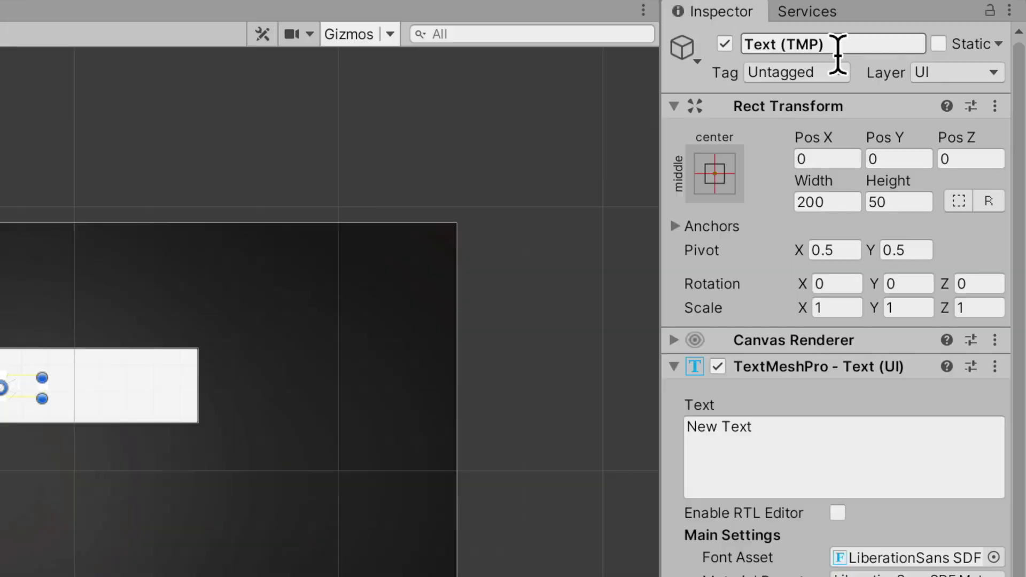
{"action": "left_click", "coordinate": [837, 45]}
{"action": "type", "text": "Text"}
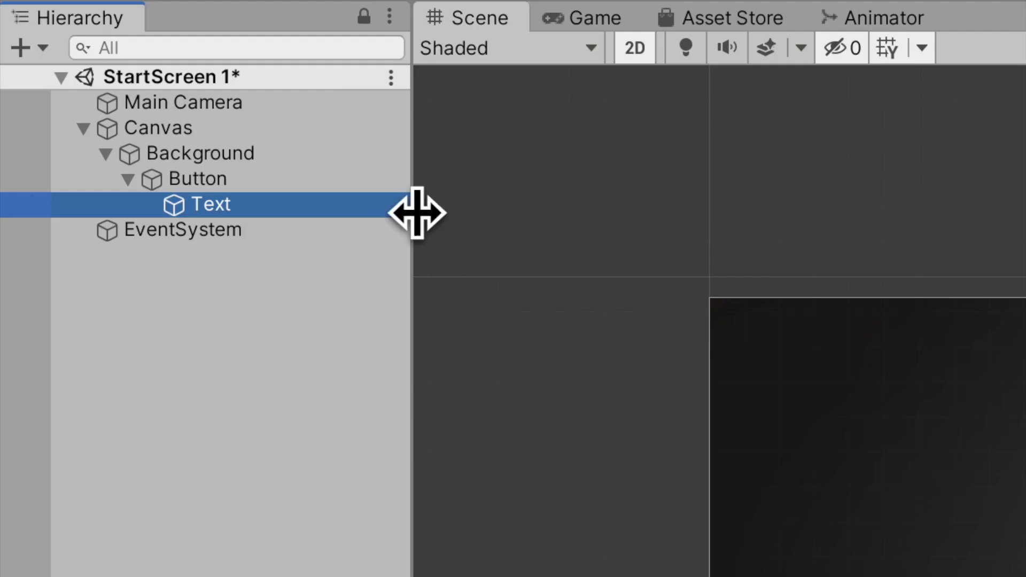
{"action": "left_click", "coordinate": [348, 182]}
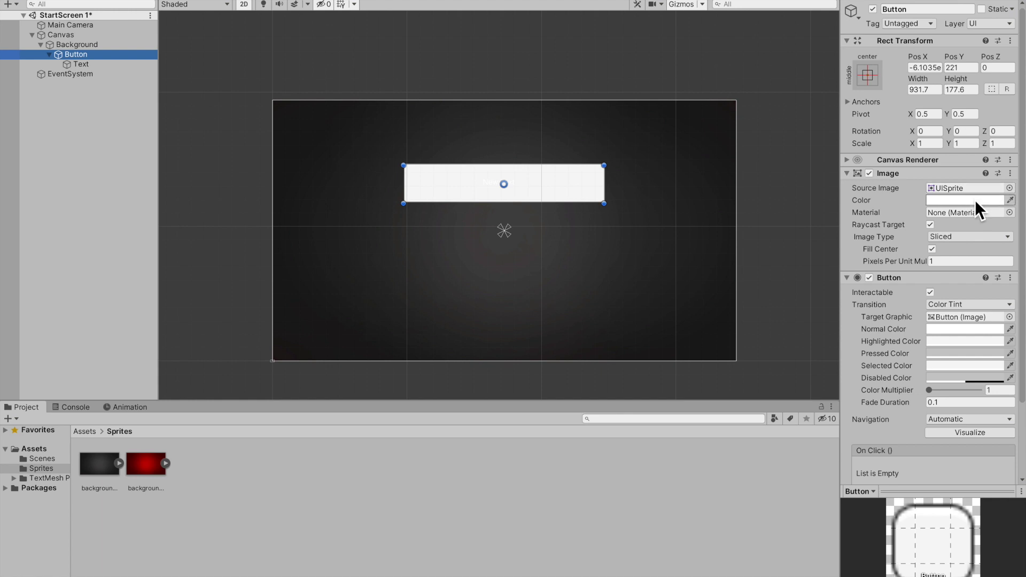
{"action": "left_click", "coordinate": [975, 200]}
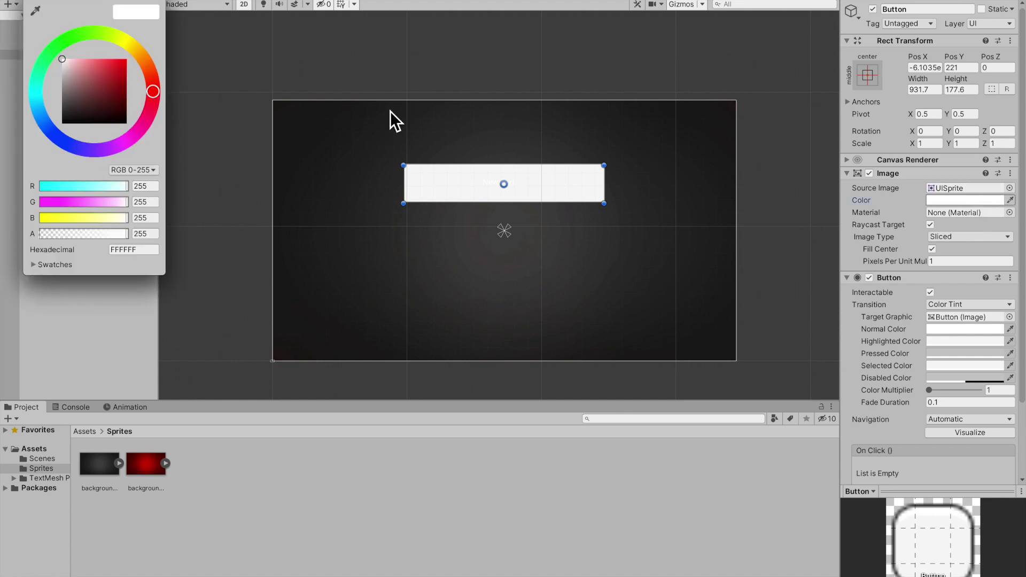
{"action": "left_click_drag", "start_coordinate": [68, 110], "coordinate": [24, 195]}
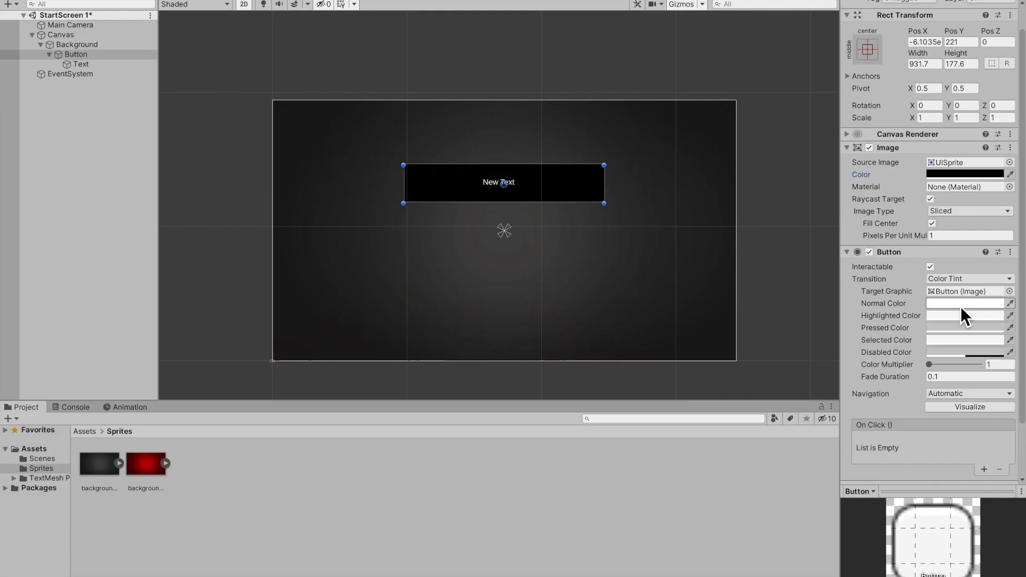
{"action": "left_click", "coordinate": [925, 197]}
{"action": "left_click_drag", "start_coordinate": [92, 110], "coordinate": [5, 229]}
{"action": "left_click", "coordinate": [140, 233]}
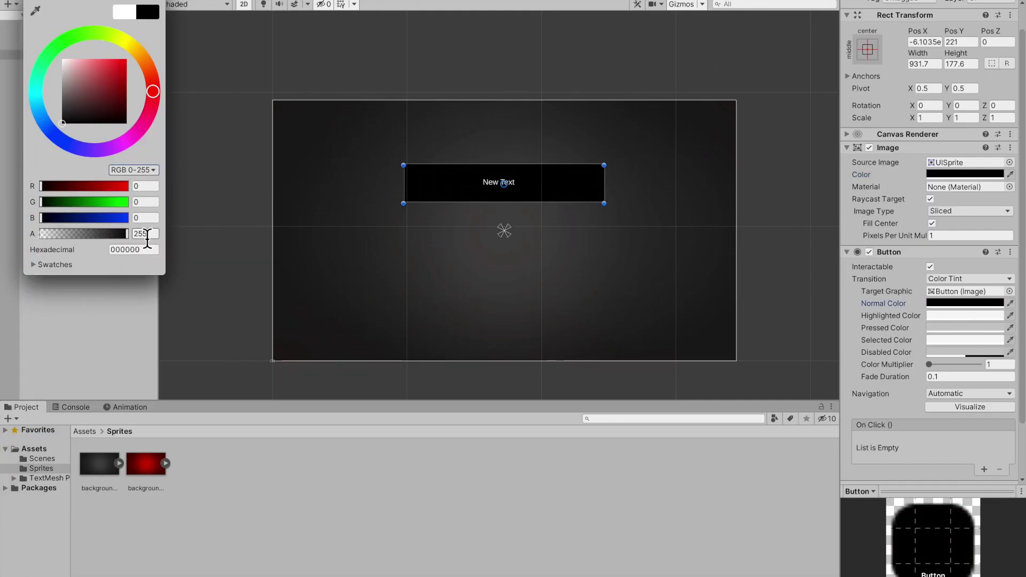
{"action": "type", "text": "50"}
{"action": "left_click", "coordinate": [964, 316]}
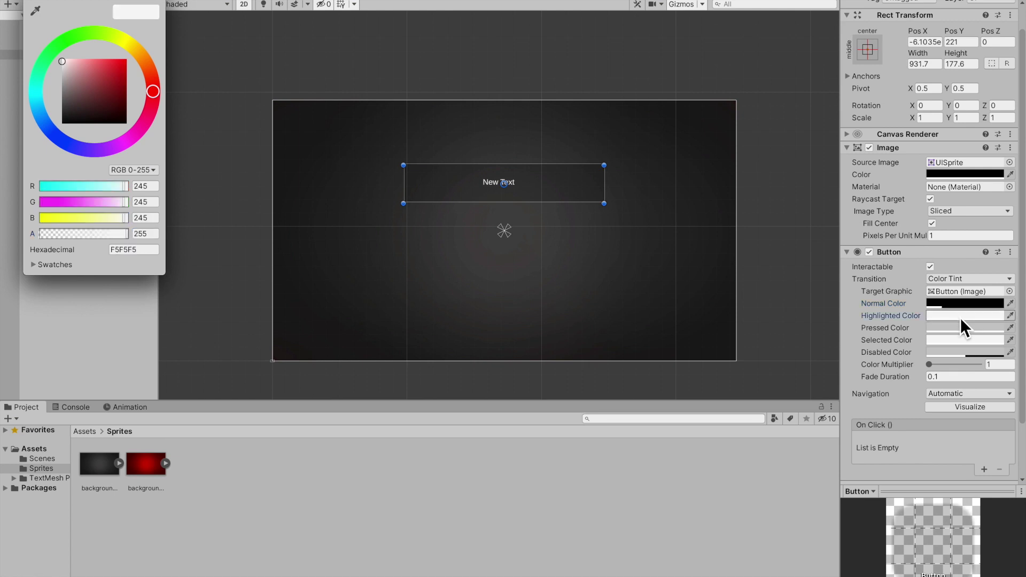
{"action": "left_click_drag", "start_coordinate": [80, 120], "coordinate": [33, 199]}
{"action": "left_click", "coordinate": [153, 235]}
{"action": "left_click", "coordinate": [962, 328]}
{"action": "left_click_drag", "start_coordinate": [110, 114], "coordinate": [32, 219]}
{"action": "left_click", "coordinate": [143, 233]}
{"action": "type", "text": "100"}
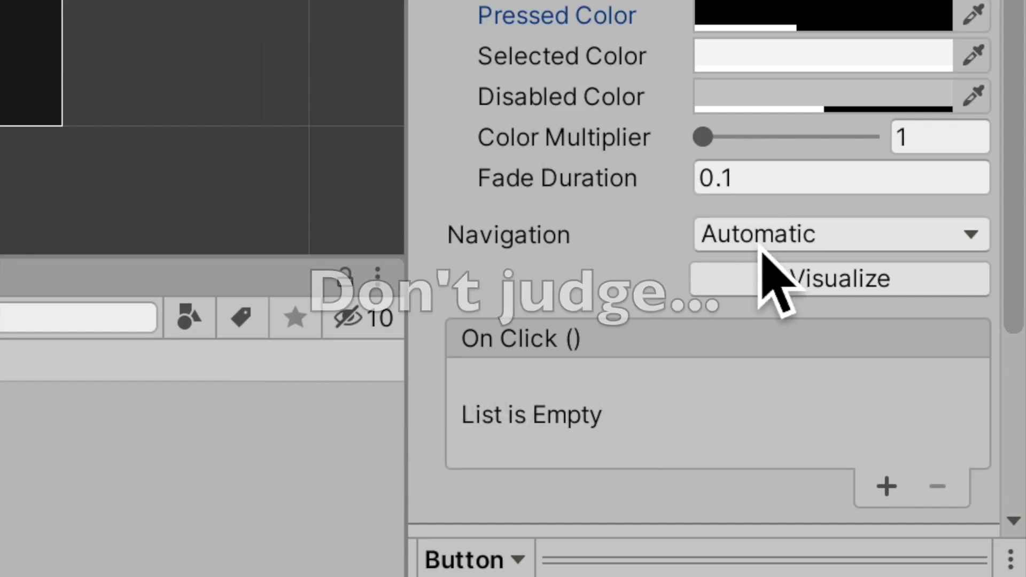
- Set the Button component's Navigation to None
{"action": "left_click", "coordinate": [762, 249]}
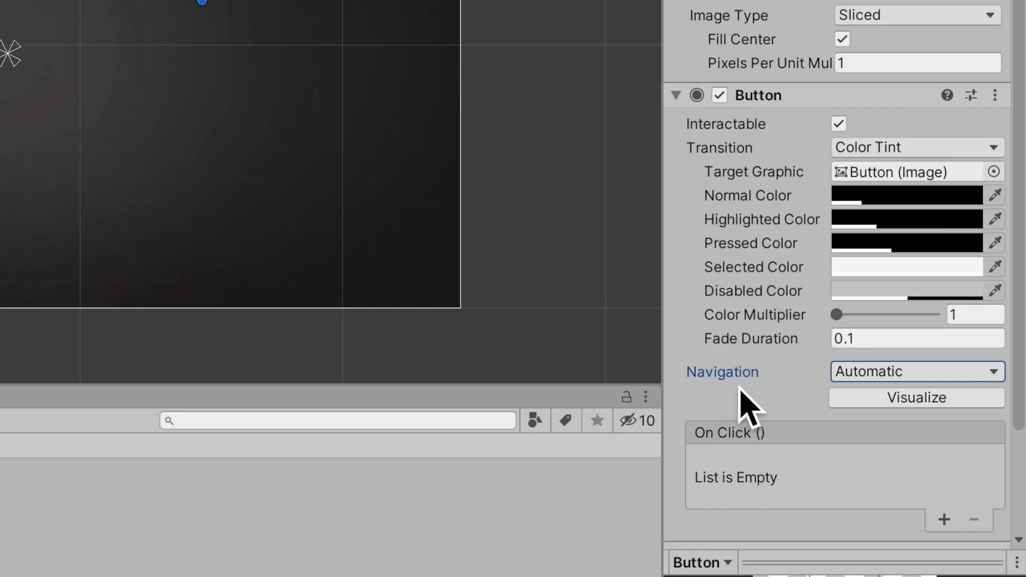
{"action": "left_click", "coordinate": [861, 377]}
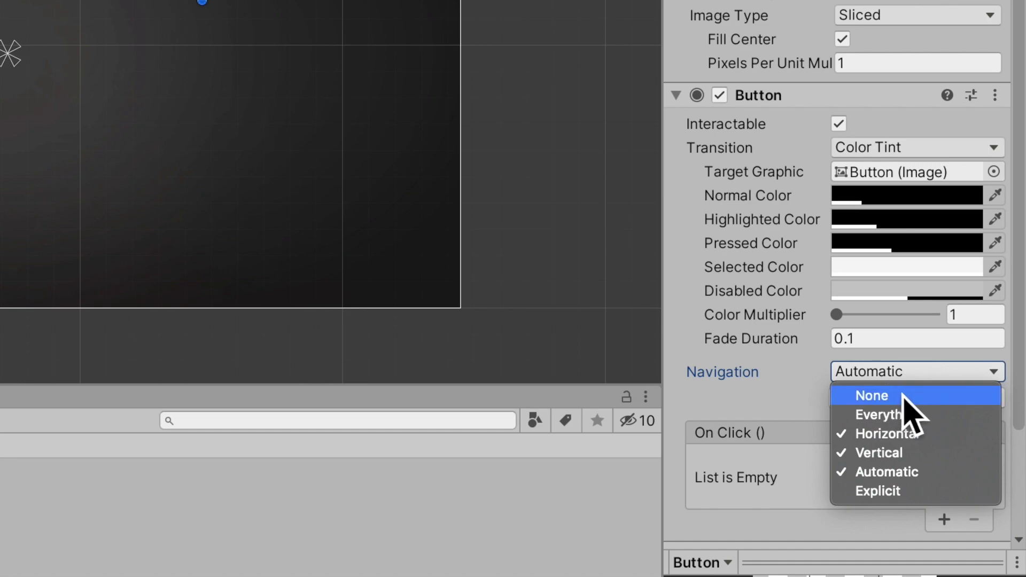
{"action": "left_click", "coordinate": [905, 396]}
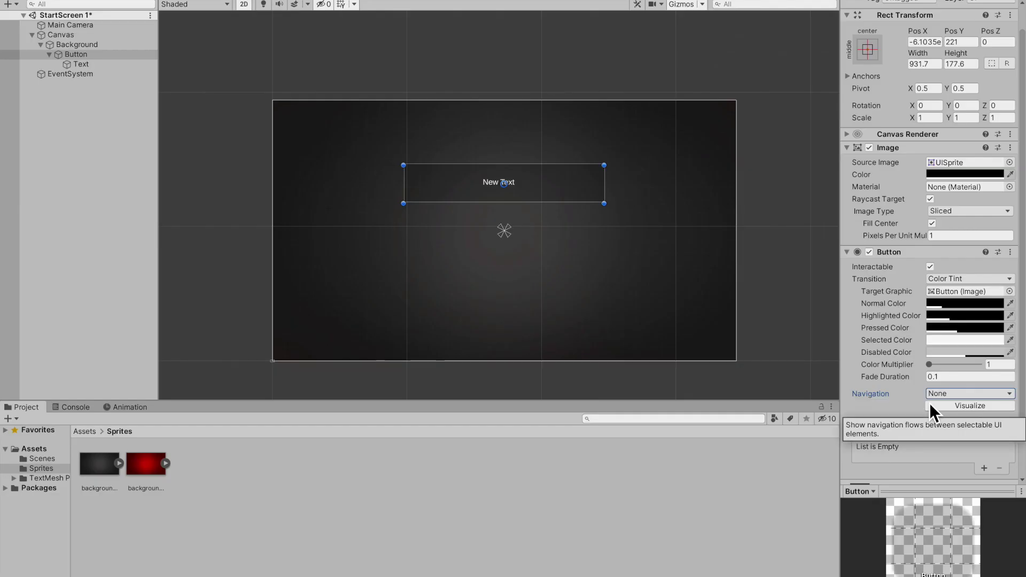
- Select Background and briefly run Play mode to test the screen, then stop
{"action": "left_click", "coordinate": [714, 316]}
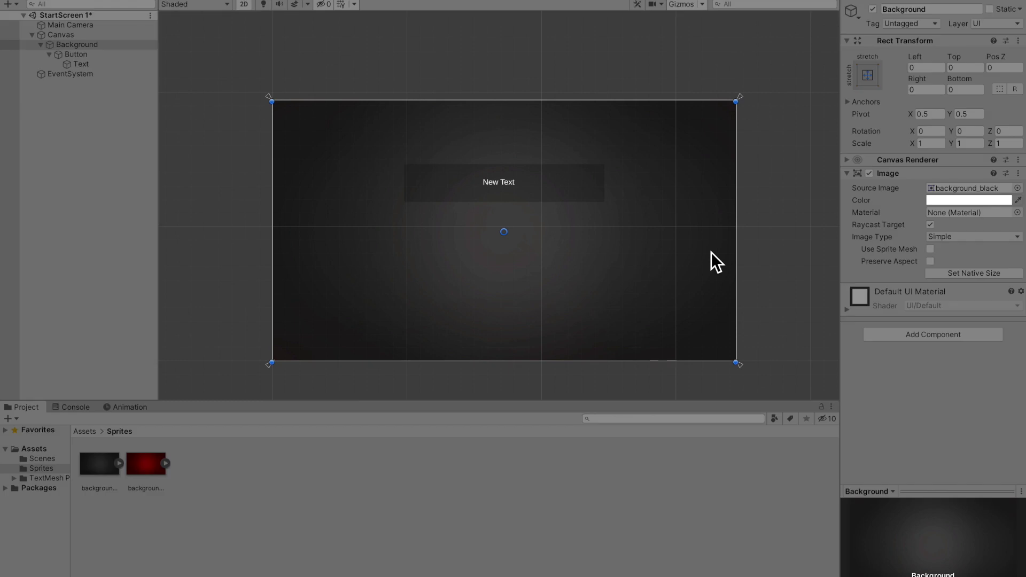
{"action": "key", "text": "ctrl+p"}
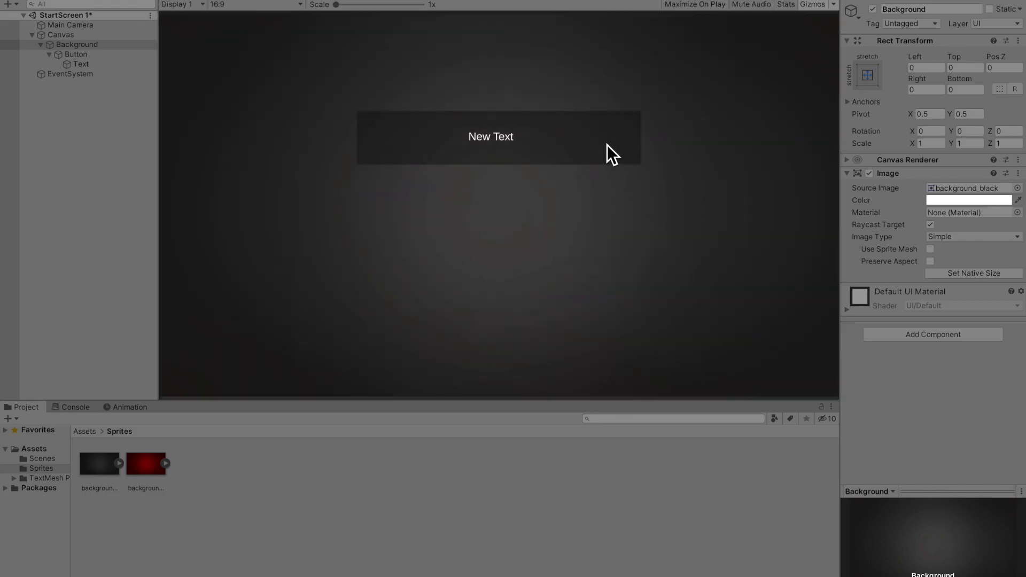
{"action": "key", "text": "ctrl+p"}
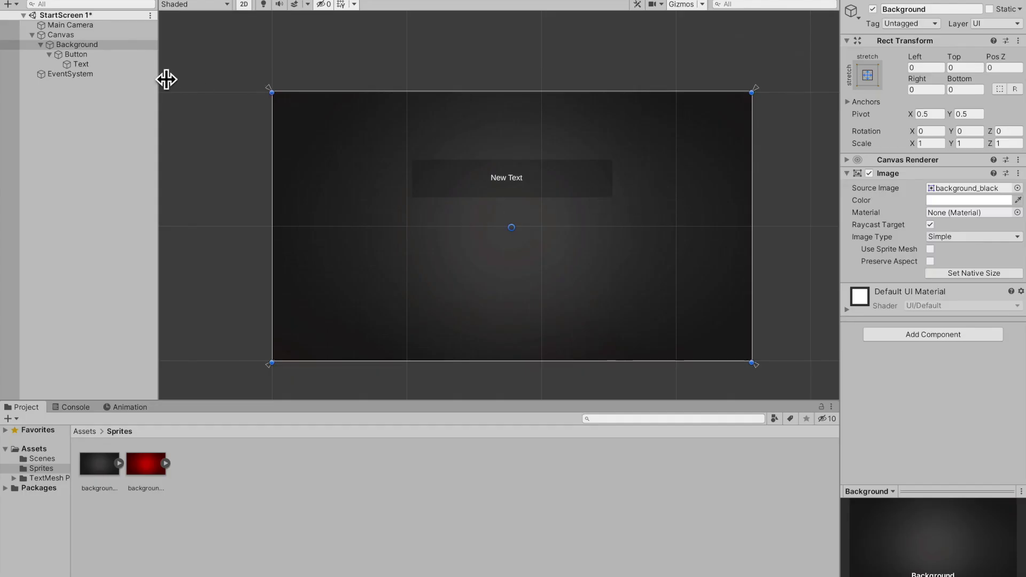
{"action": "left_click", "coordinate": [140, 67]}
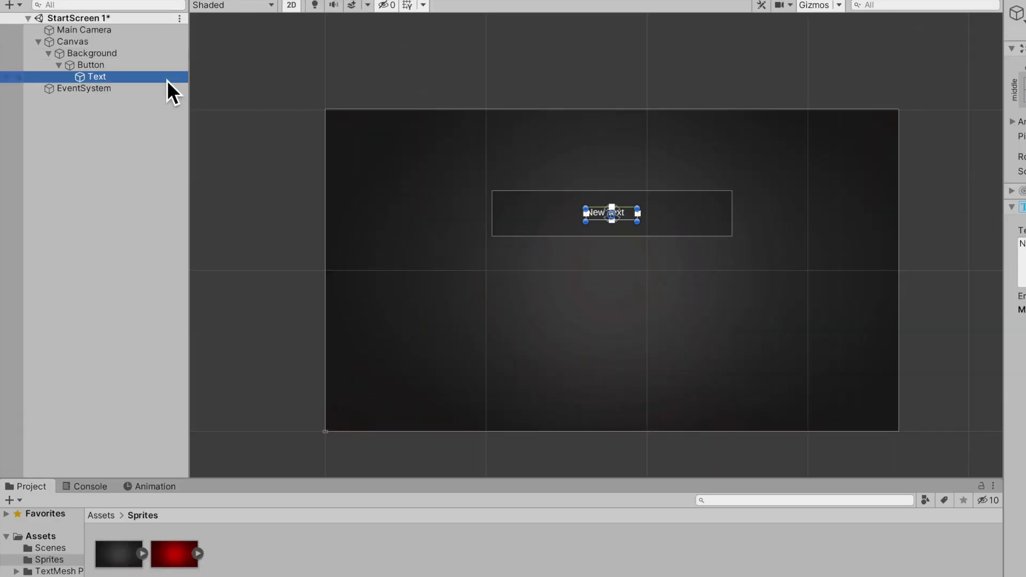
- Set the label text to PLAY and stretch it to fill the button with Alt stretch/stretch preset
{"action": "left_click", "coordinate": [1022, 257]}
{"action": "type", "text": "PLAY"}
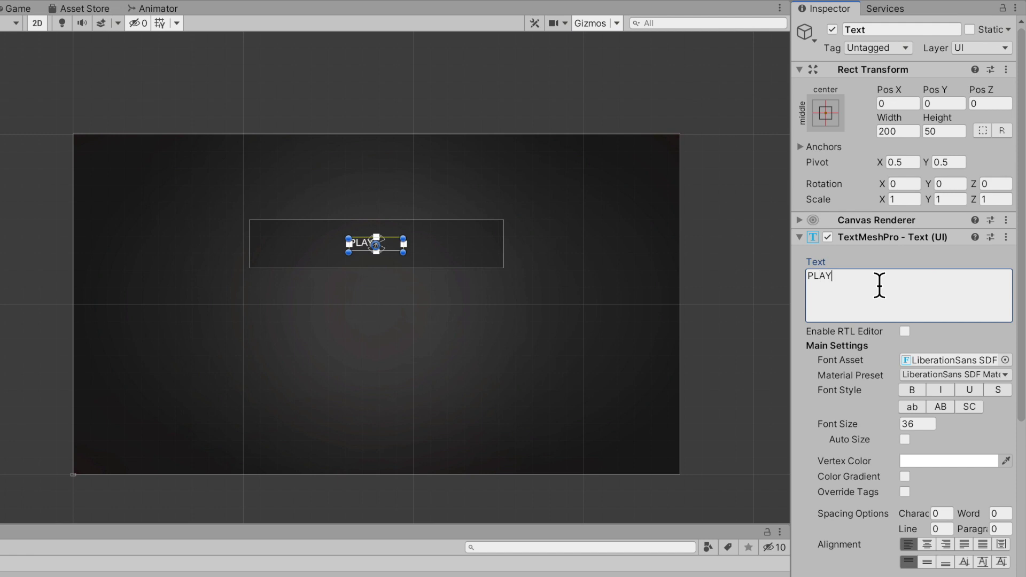
{"action": "left_click", "coordinate": [827, 113]}
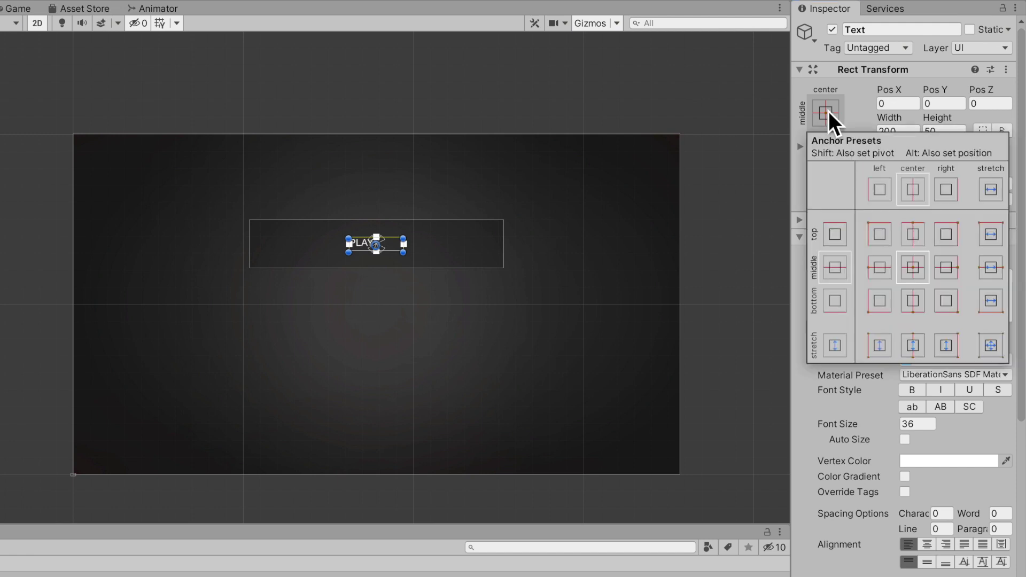
{"action": "key", "text": "alt"}
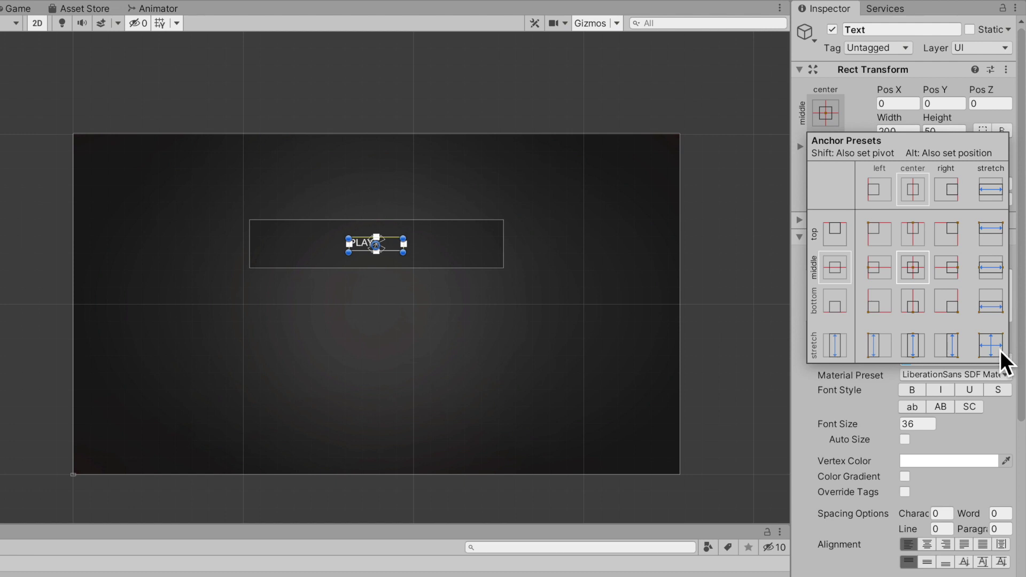
{"action": "left_click", "coordinate": [996, 351], "text": "alt"}
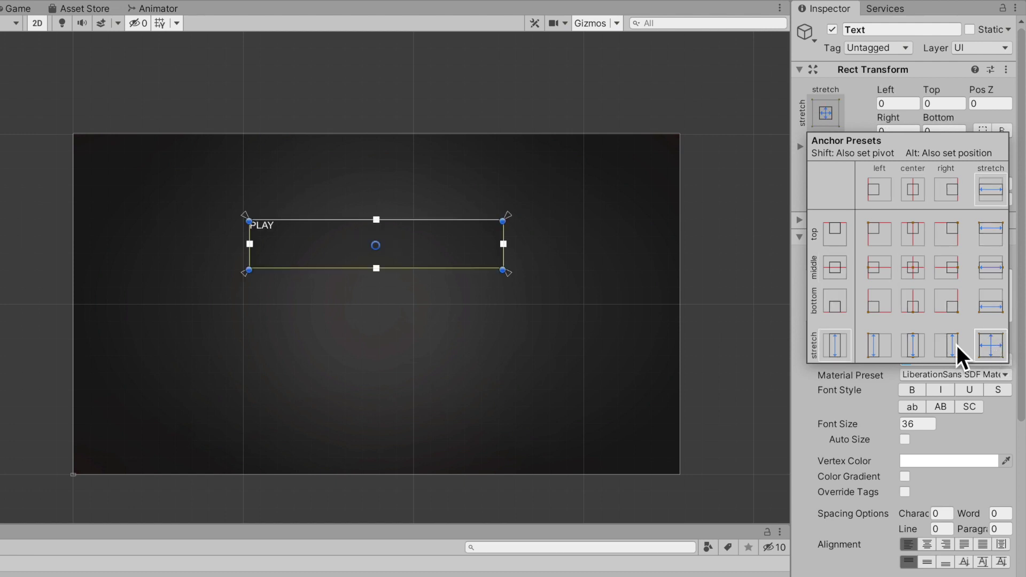
{"action": "left_click", "coordinate": [717, 298]}
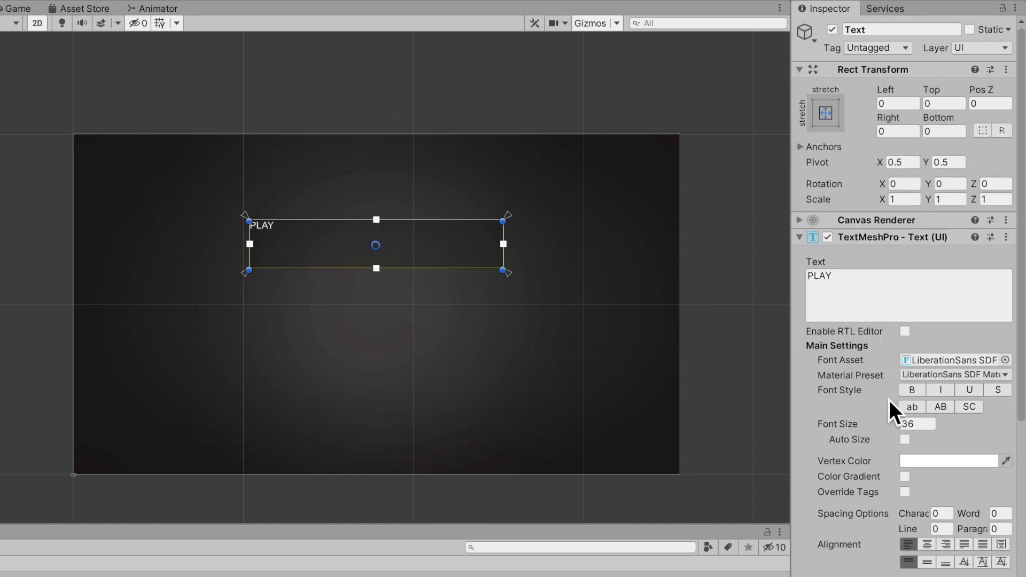
- Give PLAY font size 120, center/middle alignment, Bold, and enable Color Gradient
{"action": "left_click", "coordinate": [922, 425]}
{"action": "type", "text": "120"}
{"action": "key", "text": "Return"}
{"action": "left_click", "coordinate": [928, 457]}
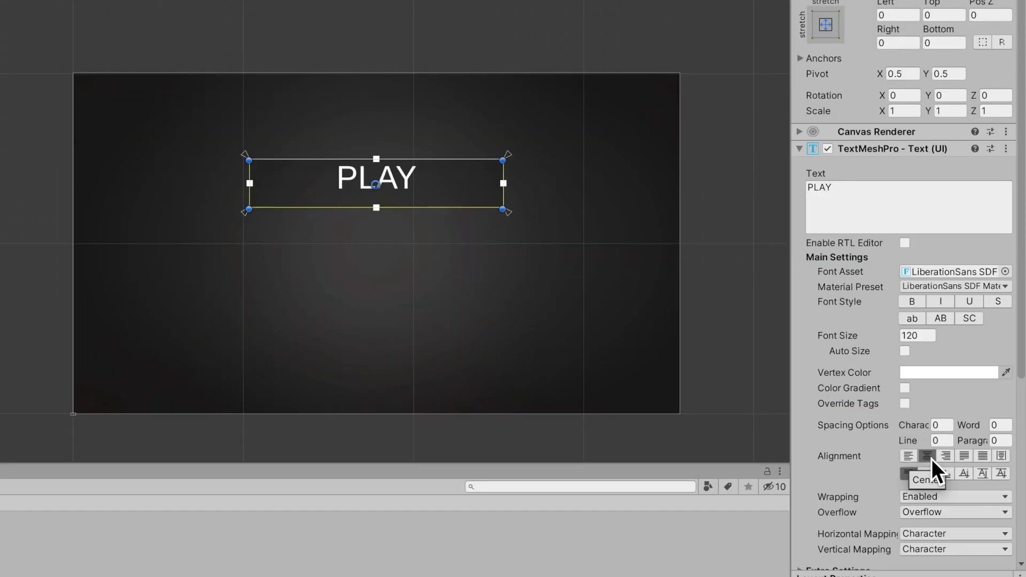
{"action": "left_click", "coordinate": [929, 477]}
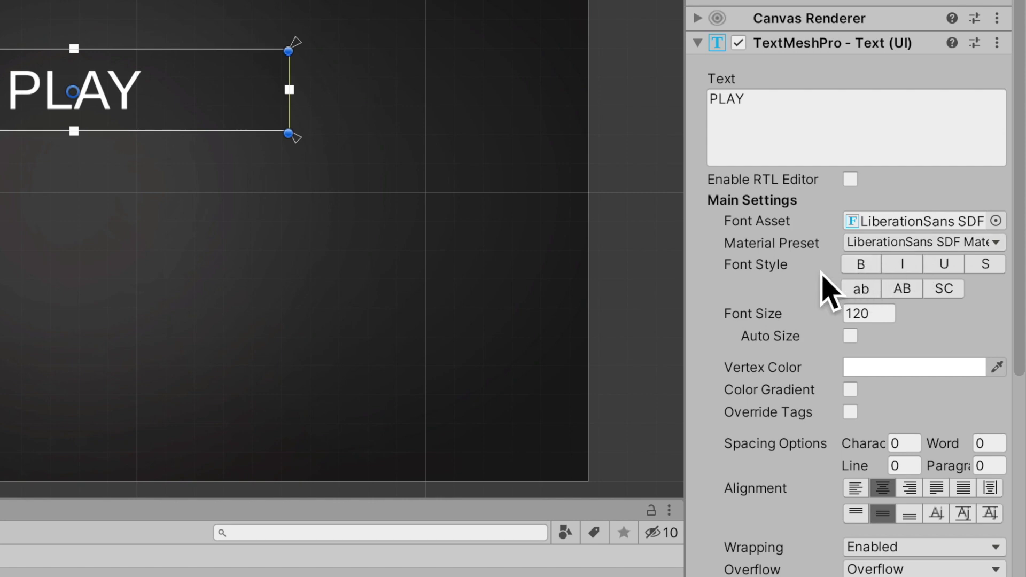
{"action": "left_click", "coordinate": [861, 271]}
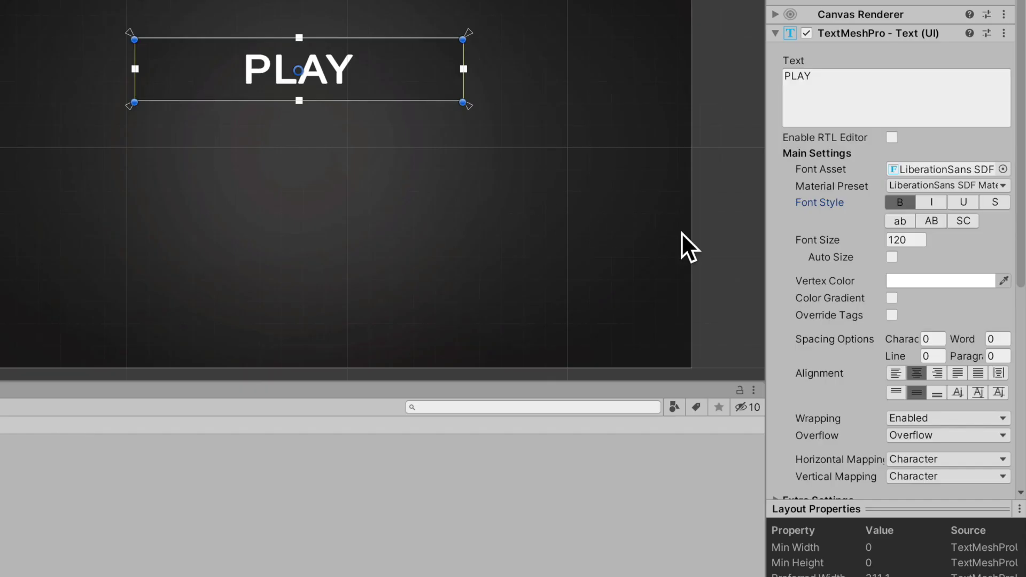
{"action": "left_click", "coordinate": [895, 301]}
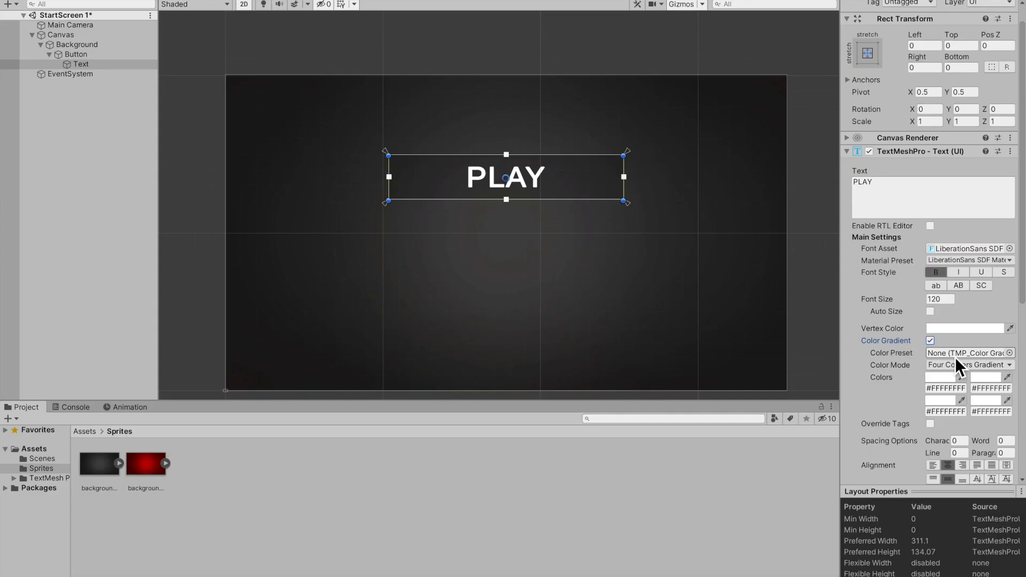
{"action": "left_click", "coordinate": [49, 449]}
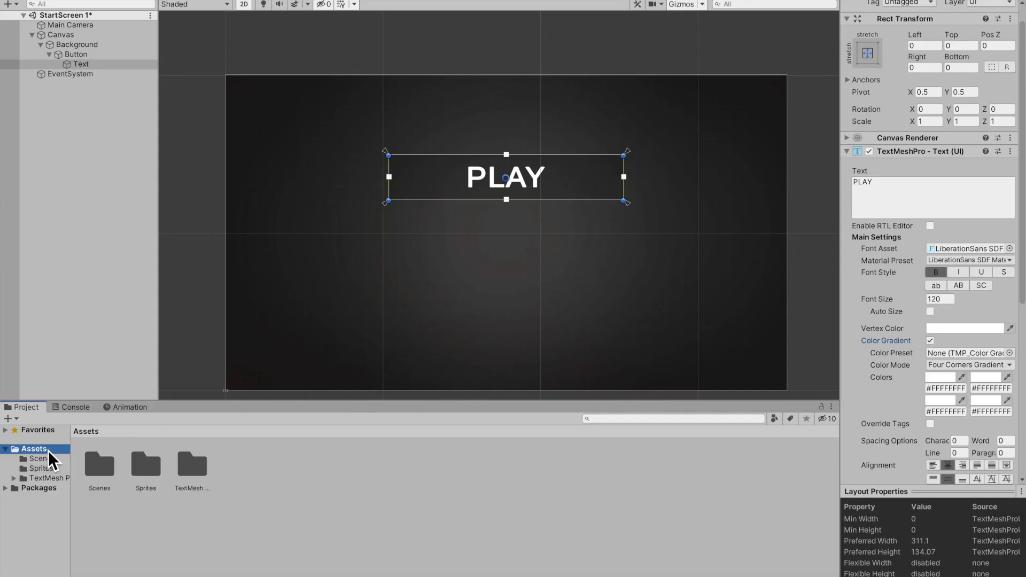
- Create a TextMeshPro Color Gradient asset named 'Gold Gradient' in Assets
{"action": "left_click", "coordinate": [252, 470]}
{"action": "right_click", "coordinate": [252, 469]}
{"action": "mouse_move", "coordinate": [309, 315]}
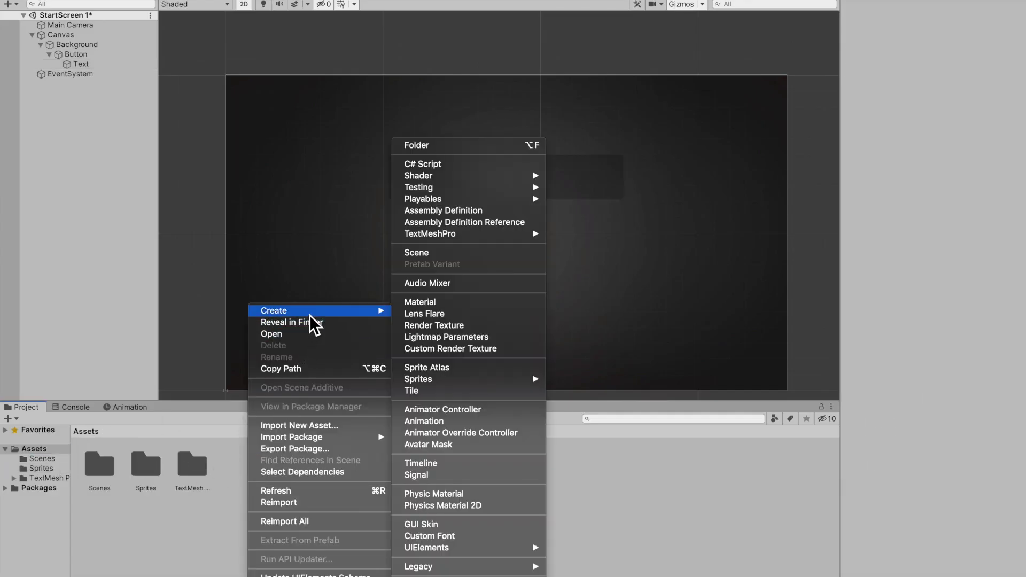
{"action": "mouse_move", "coordinate": [451, 239]}
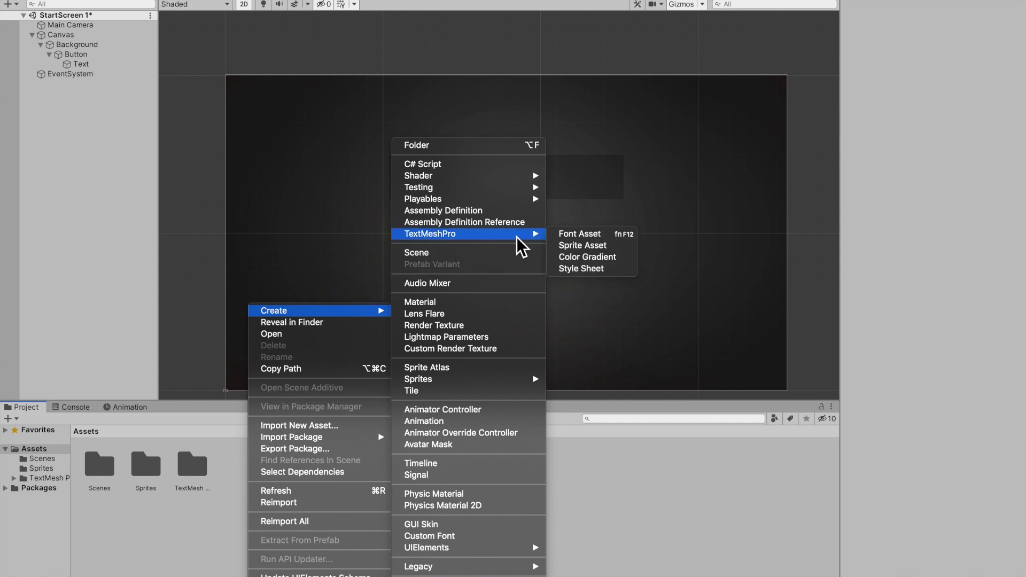
{"action": "left_click", "coordinate": [591, 257]}
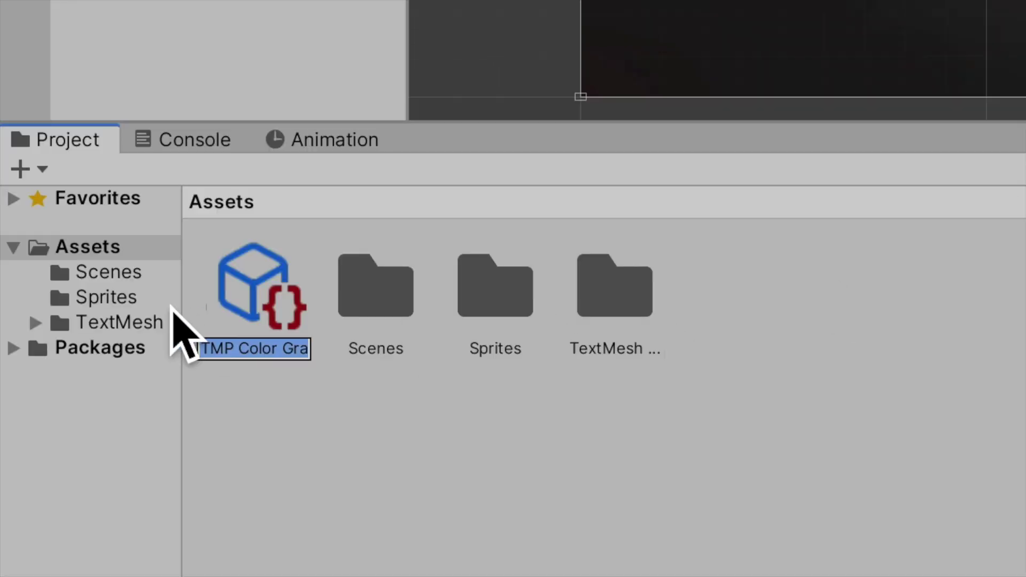
{"action": "type", "text": "Gold Gradien"}
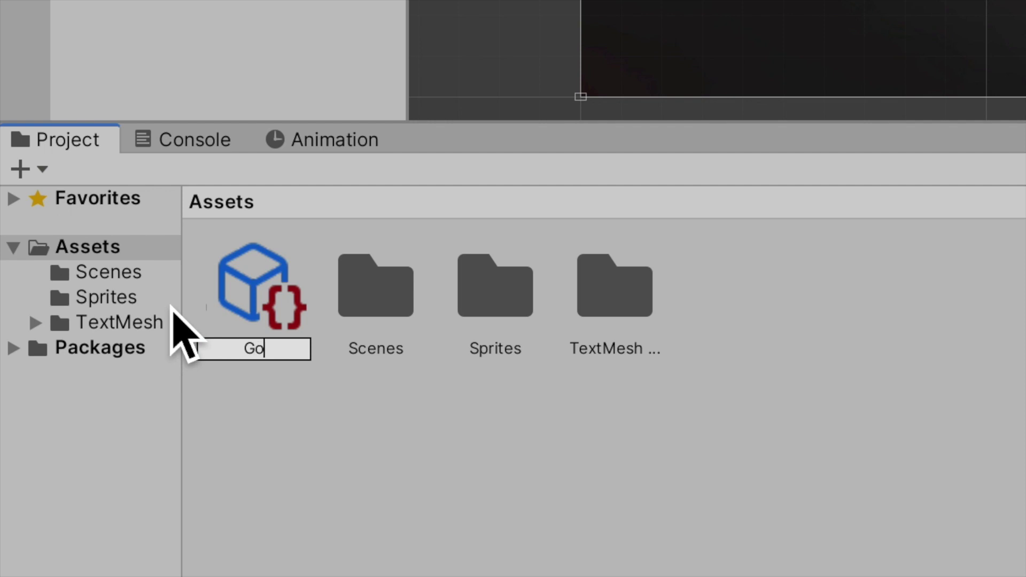
{"action": "type", "text": "t"}
{"action": "key", "text": "Return"}
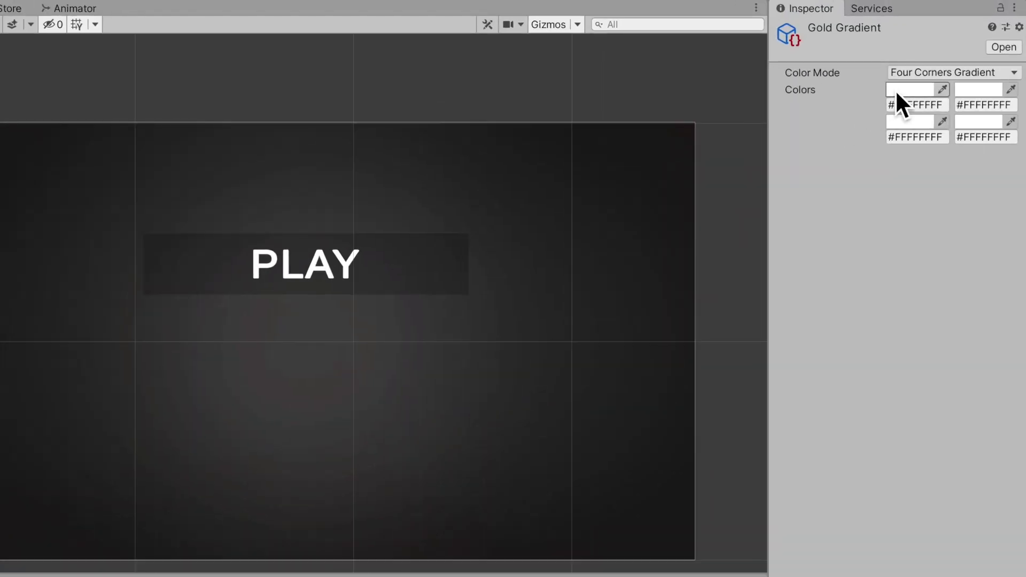
- Set the first corner to yellow #FFE400 and paste that hex into the other three corners
{"action": "left_click", "coordinate": [901, 90]}
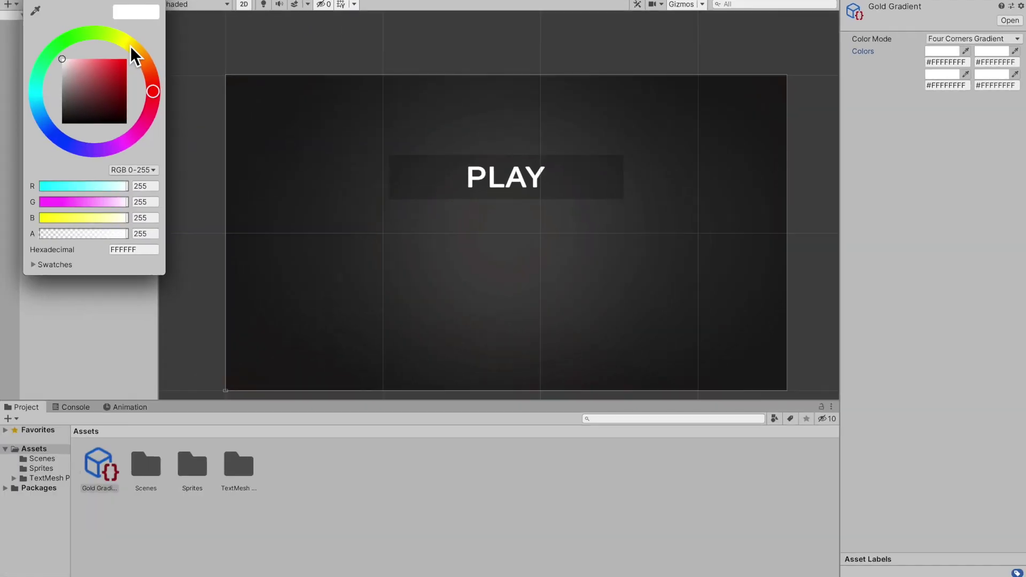
{"action": "left_click_drag", "start_coordinate": [131, 46], "coordinate": [132, 46]}
{"action": "left_click", "coordinate": [118, 69]}
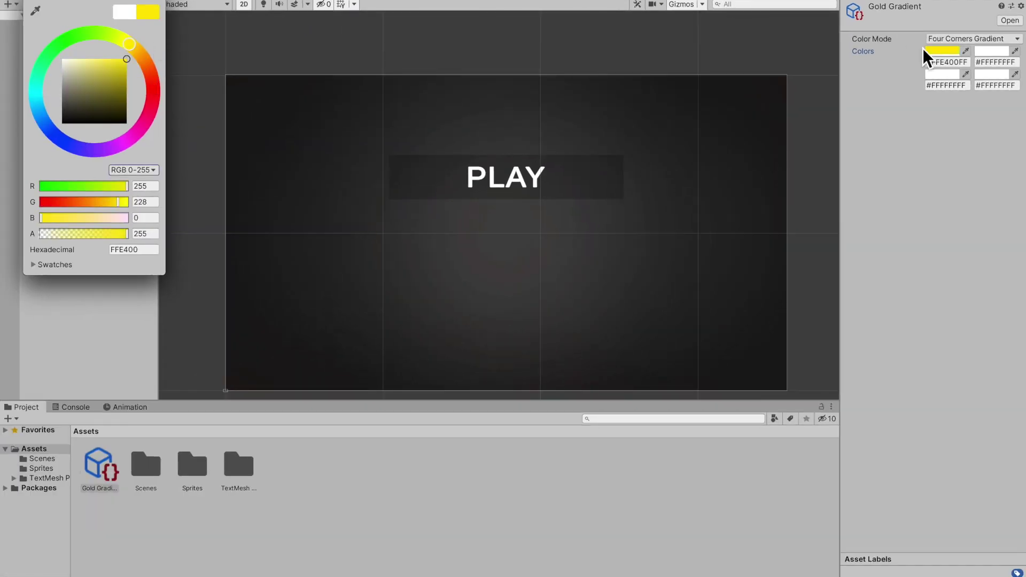
{"action": "left_click", "coordinate": [947, 62]}
{"action": "key", "text": "ctrl+c"}
{"action": "left_click", "coordinate": [992, 62]}
{"action": "key", "text": "ctrl+v"}
{"action": "left_click", "coordinate": [915, 123]}
{"action": "key", "text": "ctrl+v"}
{"action": "left_click", "coordinate": [974, 124]}
{"action": "key", "text": "ctrl+v"}
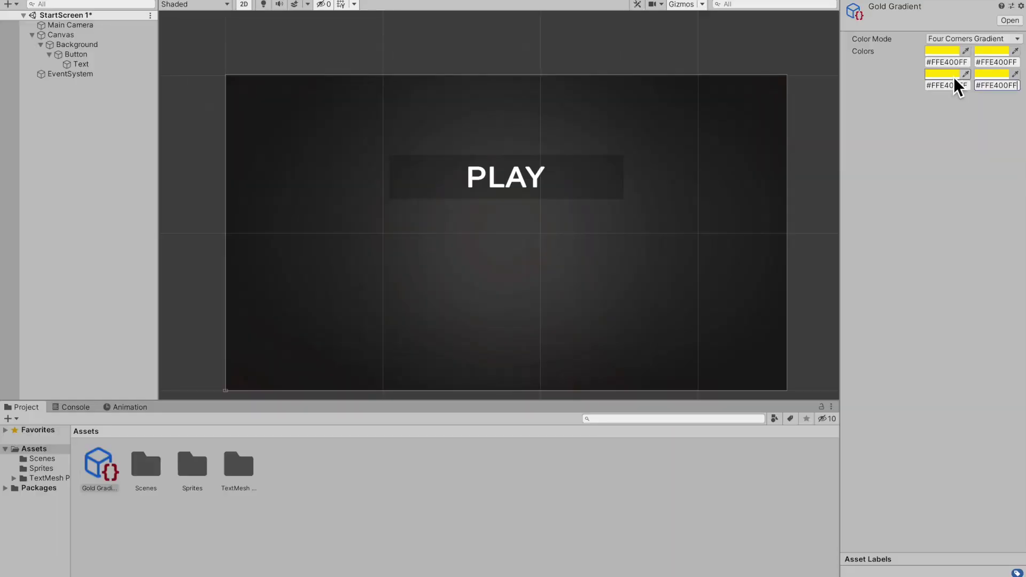
- Change the bottom-left corner to #FFC200 and bottom-right to #FFB700
{"action": "left_click", "coordinate": [953, 76]}
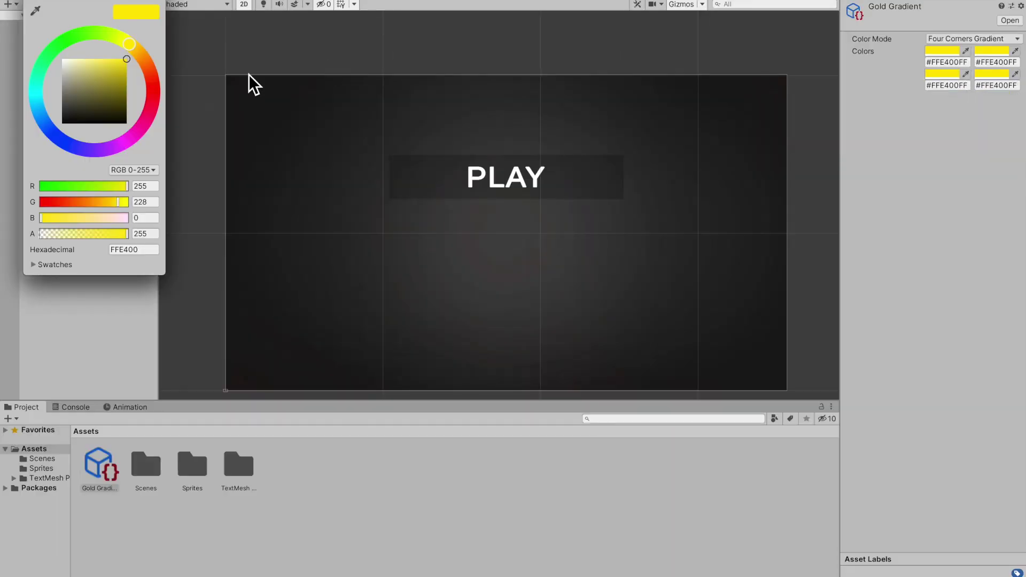
{"action": "left_click_drag", "start_coordinate": [137, 48], "coordinate": [143, 56]}
{"action": "left_click", "coordinate": [993, 75]}
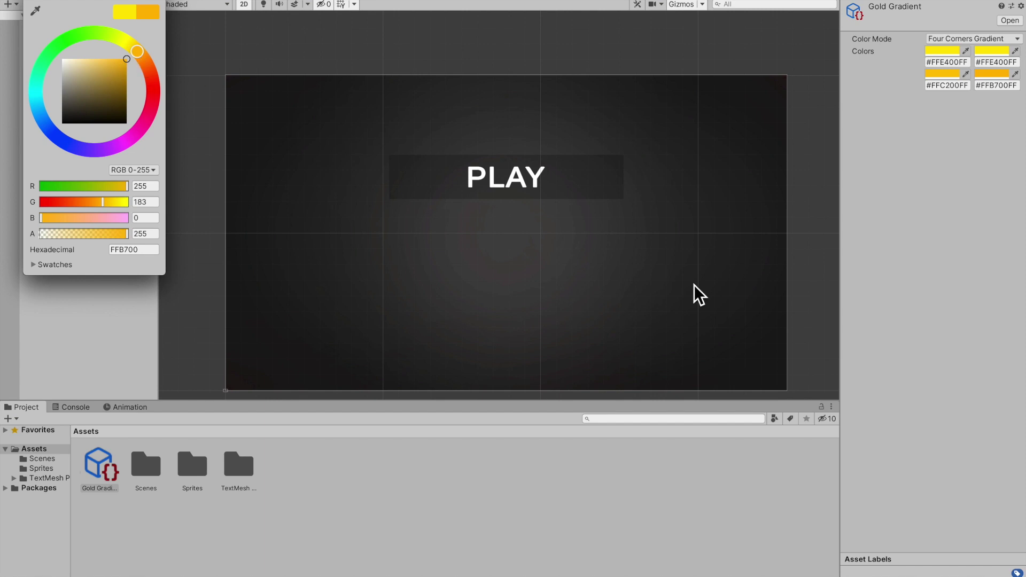
{"action": "left_click", "coordinate": [545, 342]}
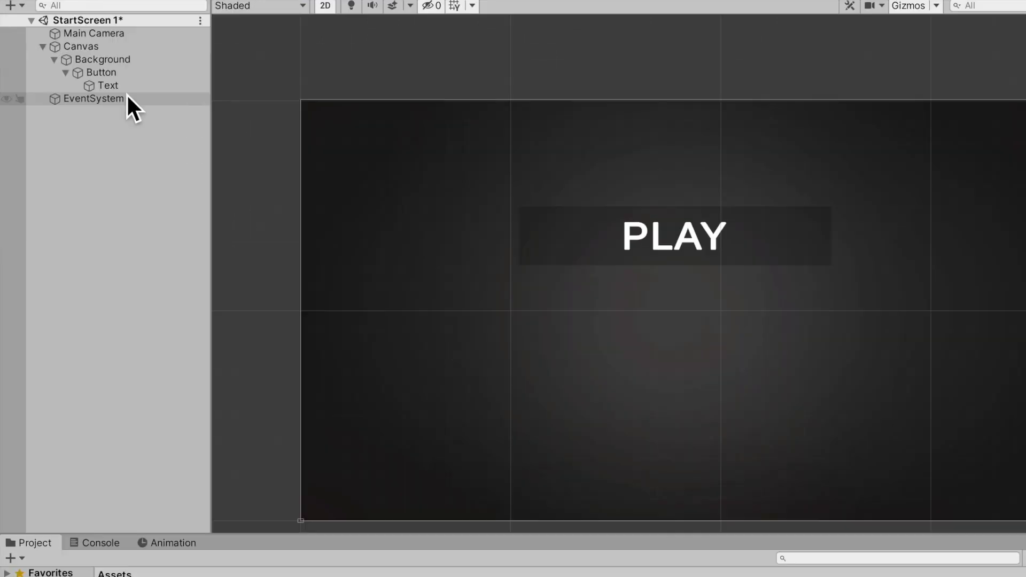
{"action": "left_click", "coordinate": [91, 64]}
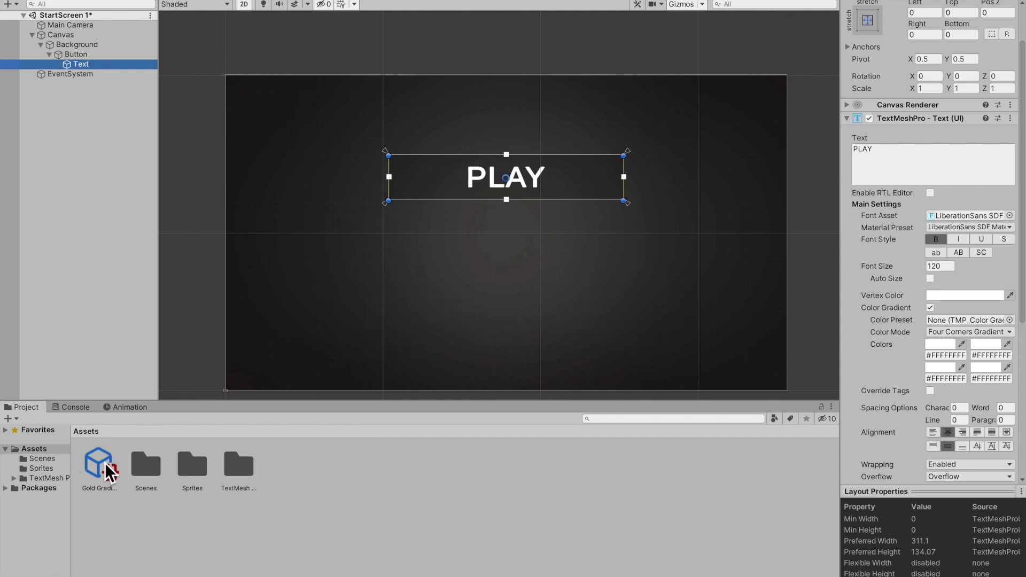
- Apply the Gold Gradient preset to the PLAY text's colour gradient
{"action": "left_click_drag", "start_coordinate": [106, 464], "coordinate": [935, 319]}
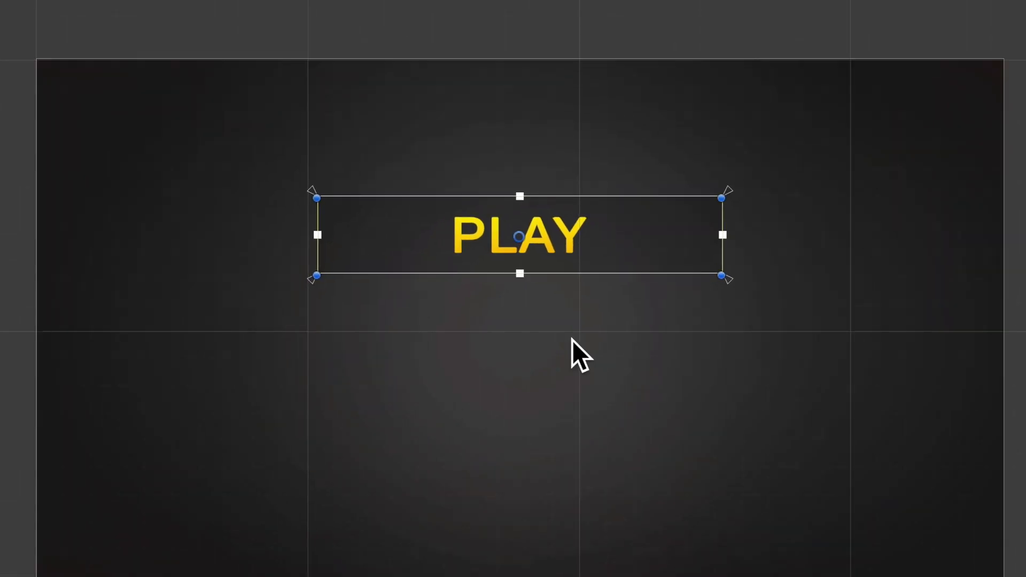
{"action": "middle_click_drag", "start_coordinate": [572, 340], "coordinate": [570, 354]}
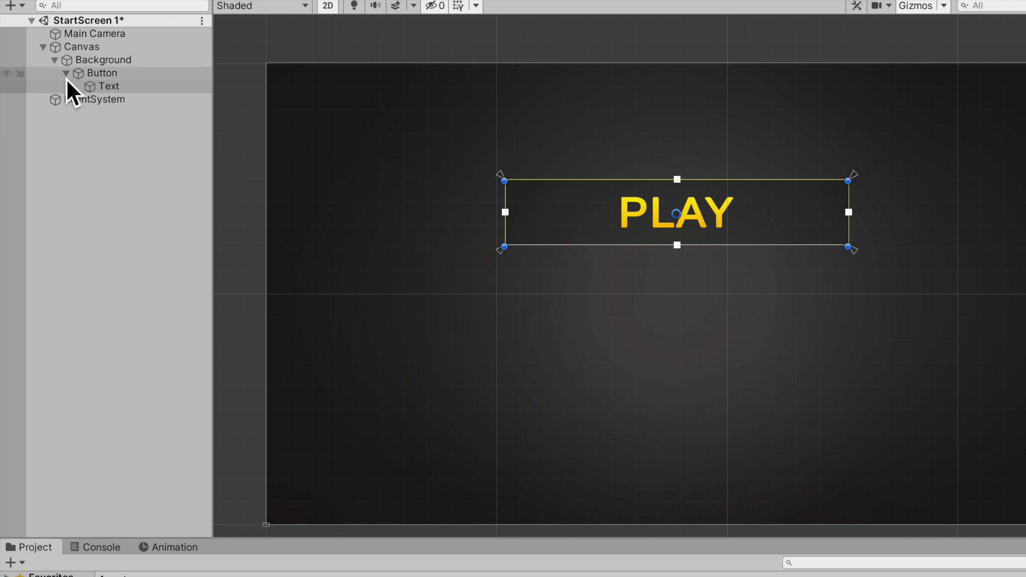
- Rename the Button to 'PlayButton'
{"action": "left_click", "coordinate": [72, 54]}
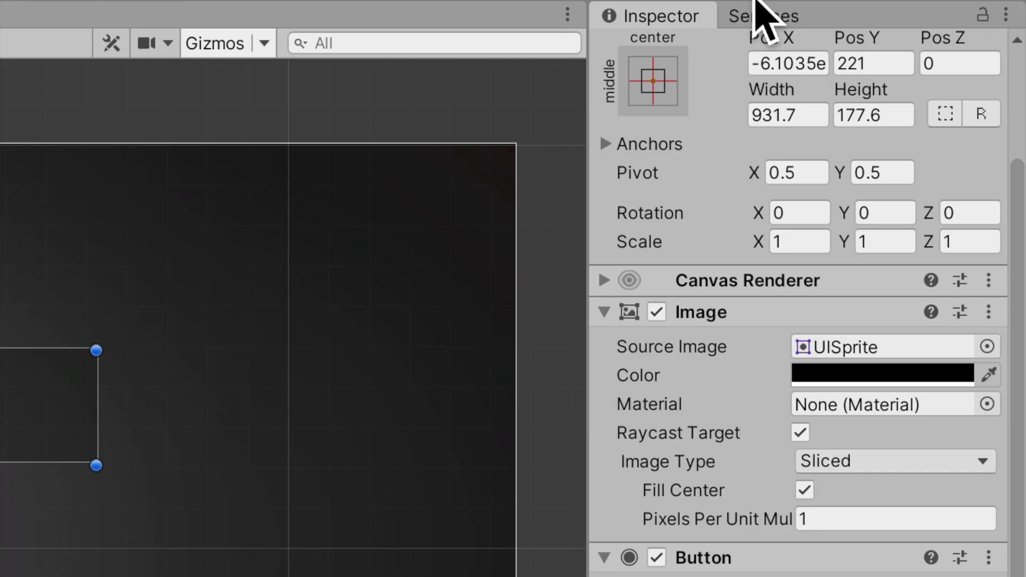
{"action": "scroll", "coordinate": [839, 222], "scroll_direction": "up", "scroll_amount": 5}
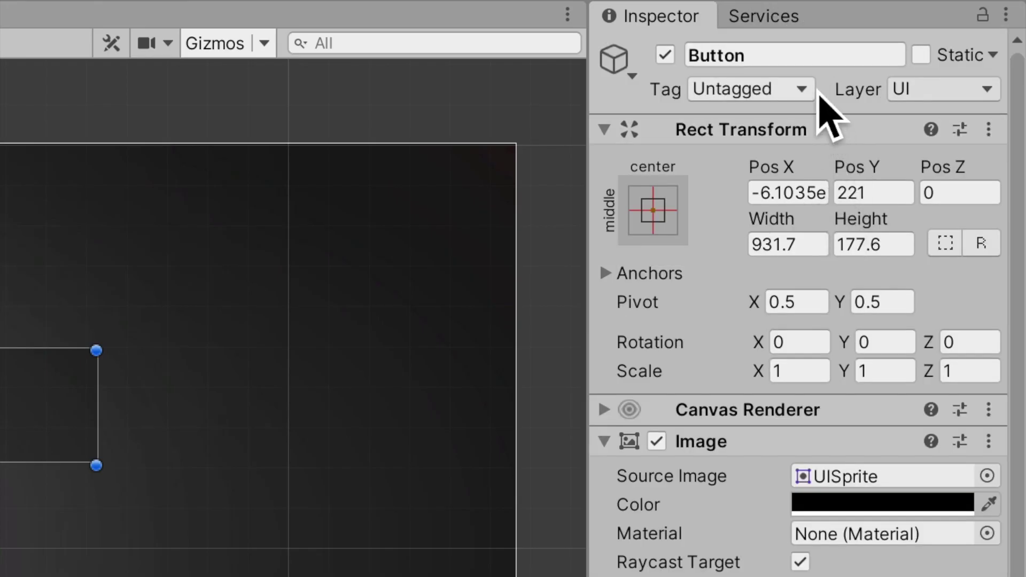
{"action": "left_click", "coordinate": [813, 56]}
{"action": "type", "text": "PlayButton"}
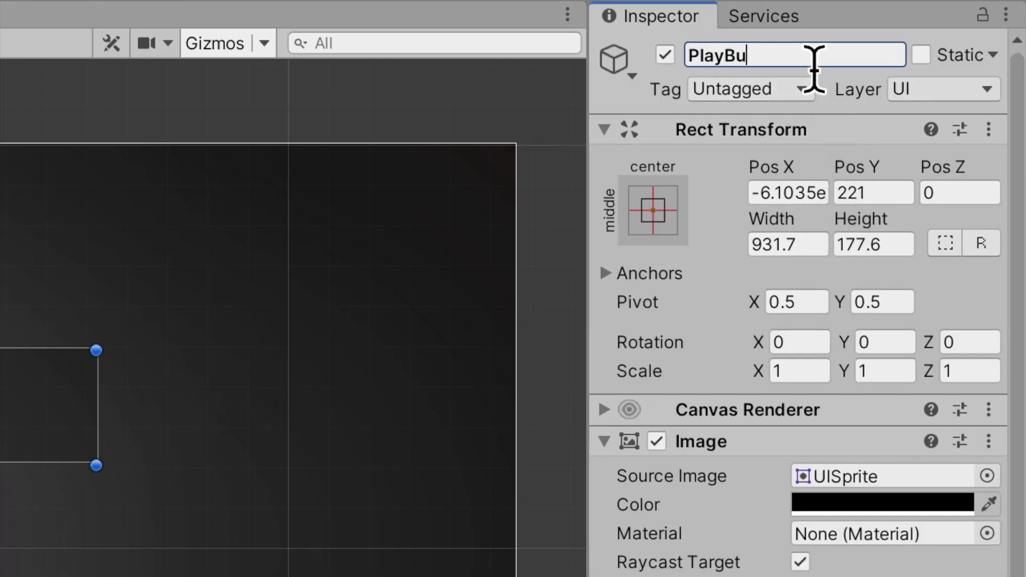
{"action": "key", "text": "Return"}
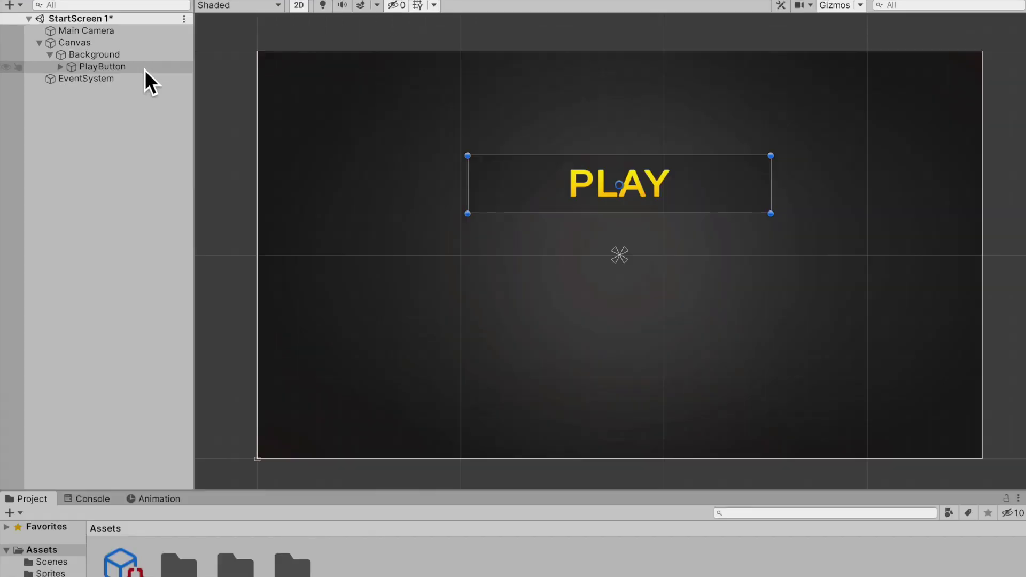
- Duplicate PlayButton twice, naming the copies 'OptionsButton' and 'QuitButton'
{"action": "left_click", "coordinate": [118, 57]}
{"action": "key", "text": "ctrl+d"}
{"action": "key", "text": "ctrl+d"}
{"action": "key", "text": "Up"}
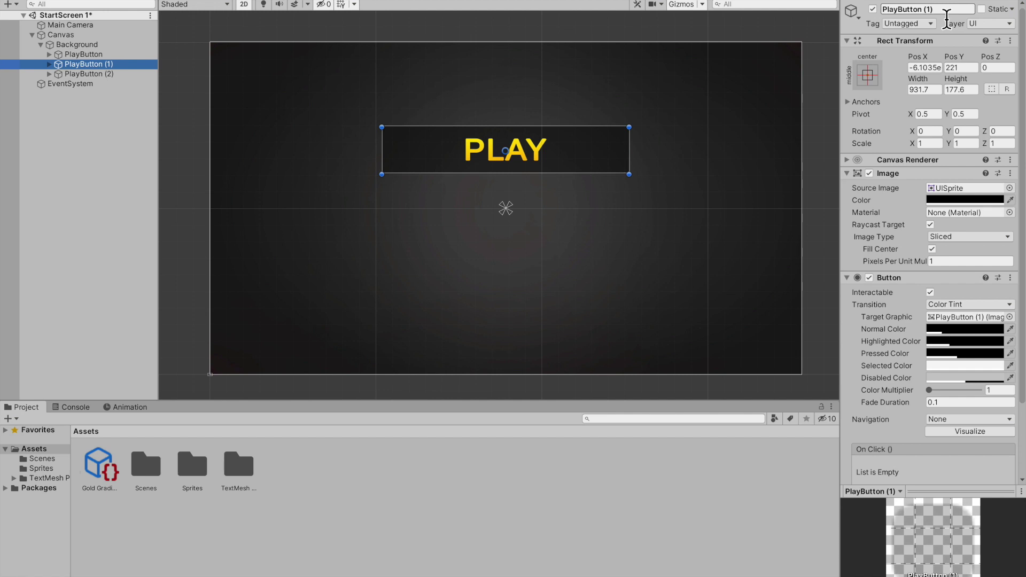
{"action": "left_click", "coordinate": [947, 10]}
{"action": "type", "text": "OptionsButton"}
{"action": "key", "text": "Return"}
{"action": "key", "text": "Down"}
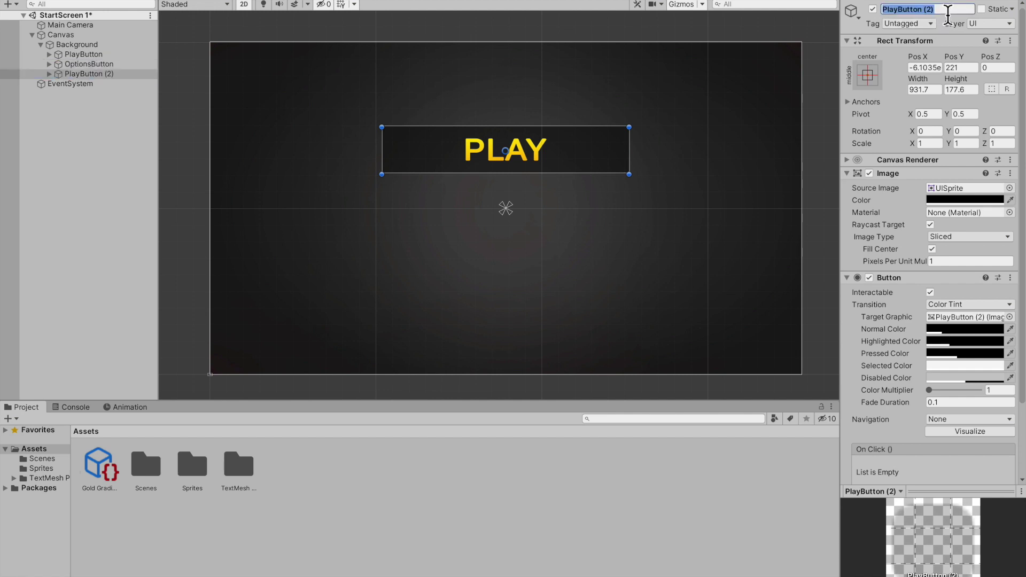
{"action": "type", "text": "QuitButton"}
{"action": "key", "text": "Return"}
{"action": "key", "text": "Up"}
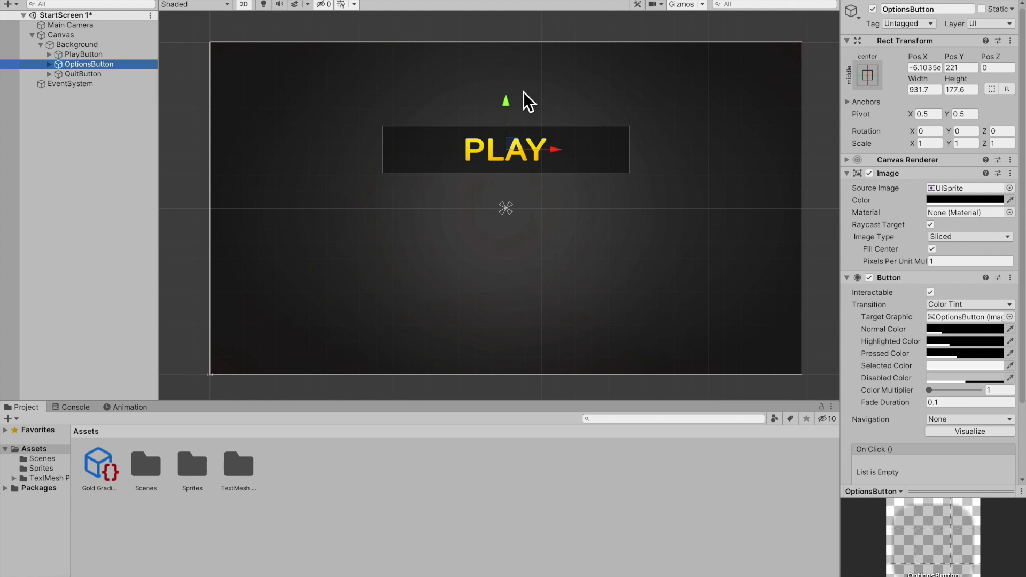
- Move OptionsButton and QuitButton down into second and third slots below PLAY
{"action": "left_click_drag", "start_coordinate": [509, 102], "coordinate": [503, 167]}
{"action": "left_click", "coordinate": [95, 74]}
{"action": "left_click_drag", "start_coordinate": [508, 101], "coordinate": [508, 230]}
- Change the copied labels' text to OPTIONS and QUIT
{"action": "left_click", "coordinate": [53, 66]}
{"action": "left_click", "coordinate": [49, 65]}
{"action": "left_click", "coordinate": [96, 75]}
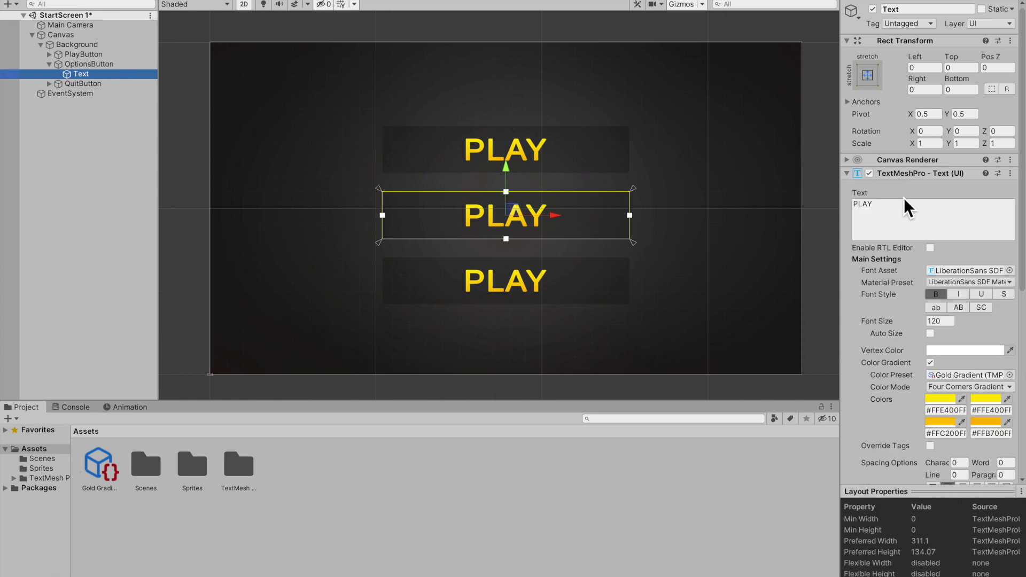
{"action": "double_click", "coordinate": [904, 202]}
{"action": "type", "text": "OPTIONS"}
{"action": "left_click", "coordinate": [66, 86]}
{"action": "key", "text": "Right"}
{"action": "left_click", "coordinate": [72, 94]}
{"action": "double_click", "coordinate": [900, 210]}
{"action": "type", "text": "QUIT"}
{"action": "left_click", "coordinate": [250, 43]}
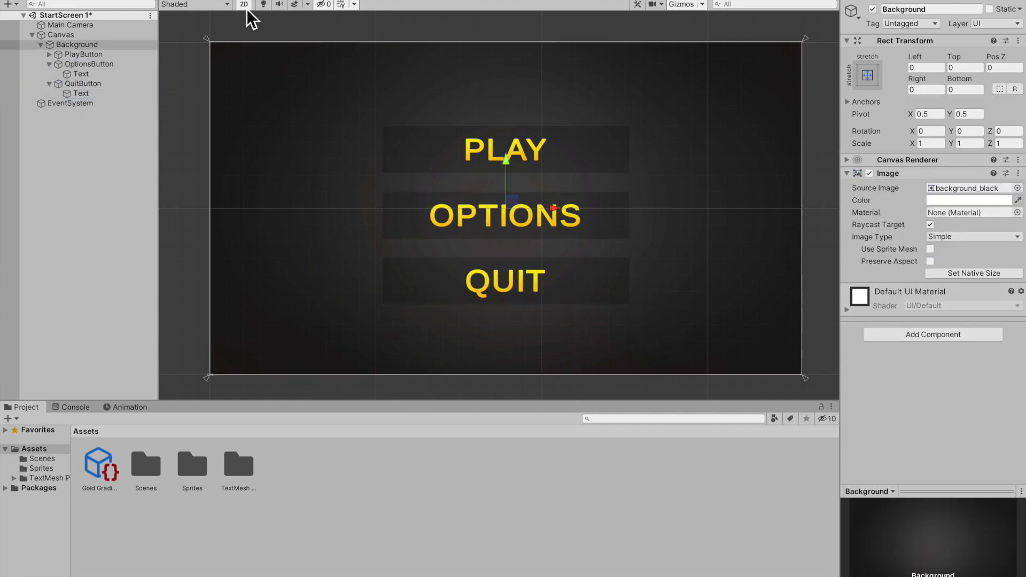
- Preview the PLAY, OPTIONS and QUIT menu in the Game view, then collapse OptionsButton and QuitButton
{"action": "left_click", "coordinate": [232, 1]}
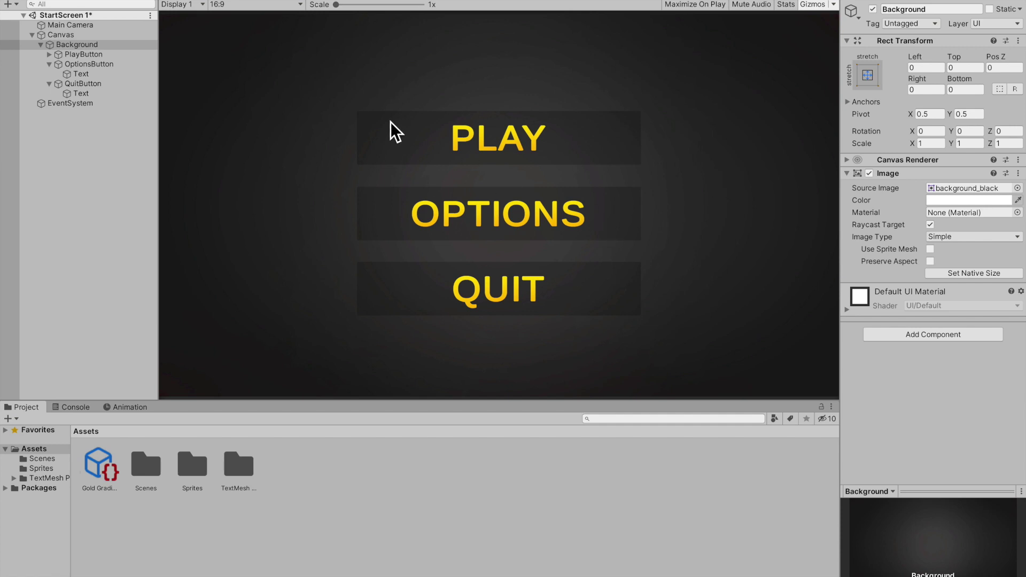
{"action": "key", "text": "ctrl+1"}
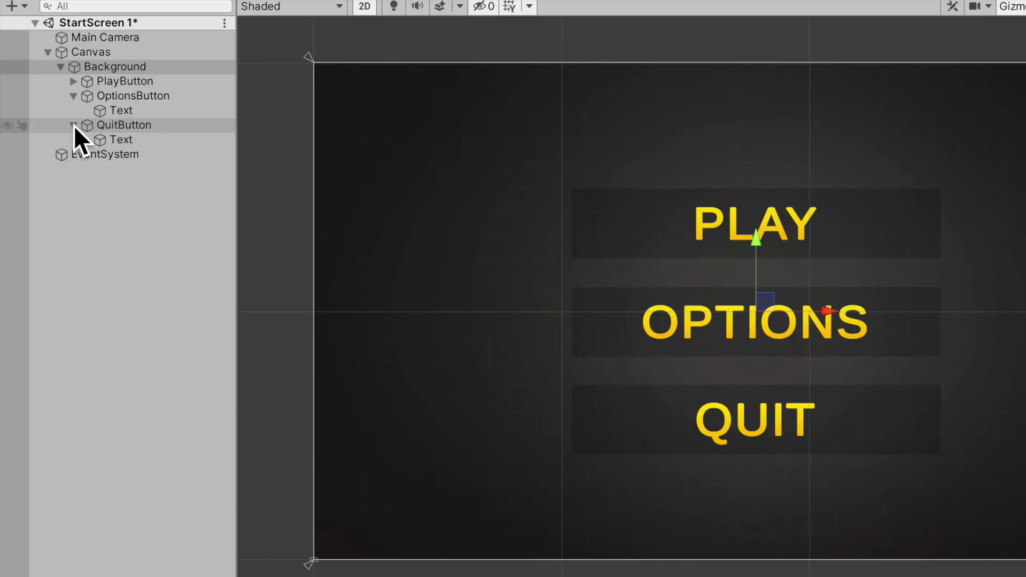
{"action": "left_click", "coordinate": [74, 101]}
{"action": "left_click", "coordinate": [75, 112]}
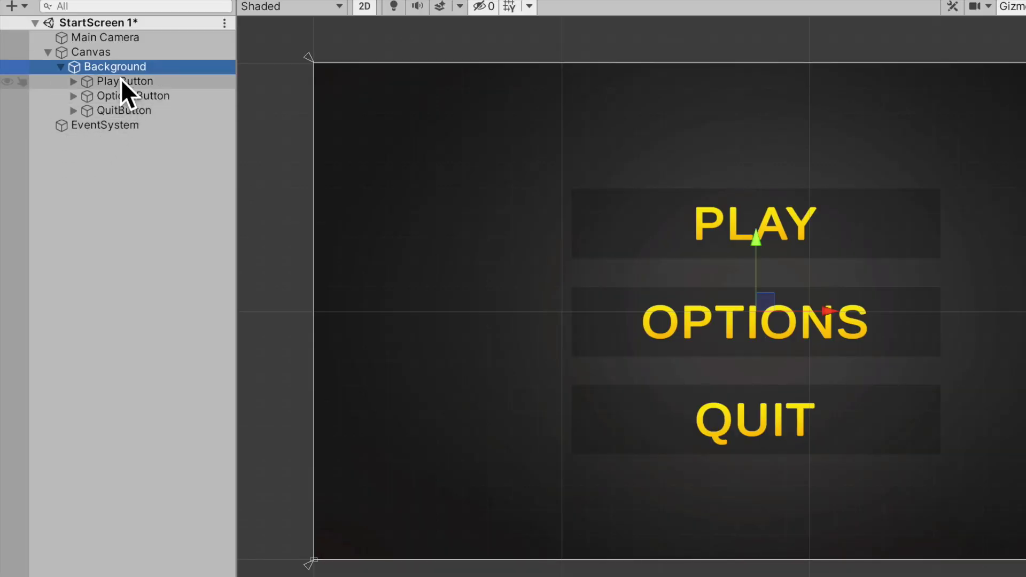
- Create an empty object named StartScreen with a reset transform, placed inside Background
{"action": "right_click", "coordinate": [122, 172]}
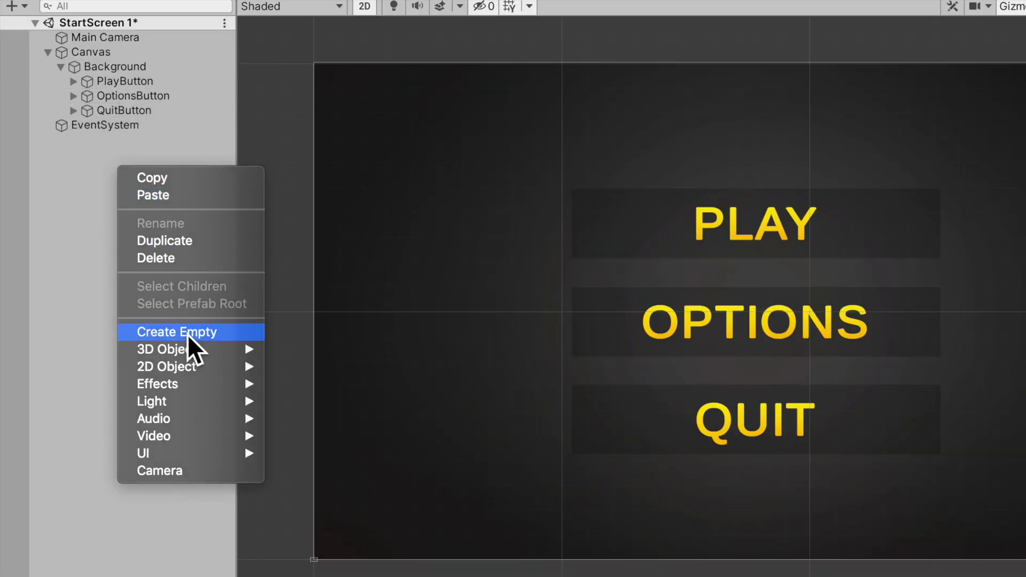
{"action": "left_click", "coordinate": [187, 334]}
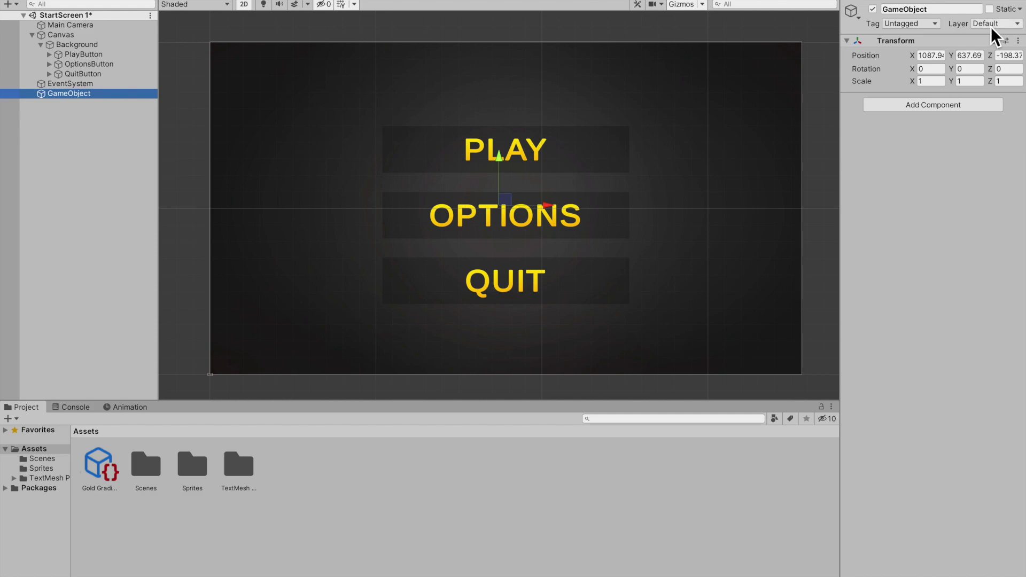
{"action": "left_click", "coordinate": [942, 11]}
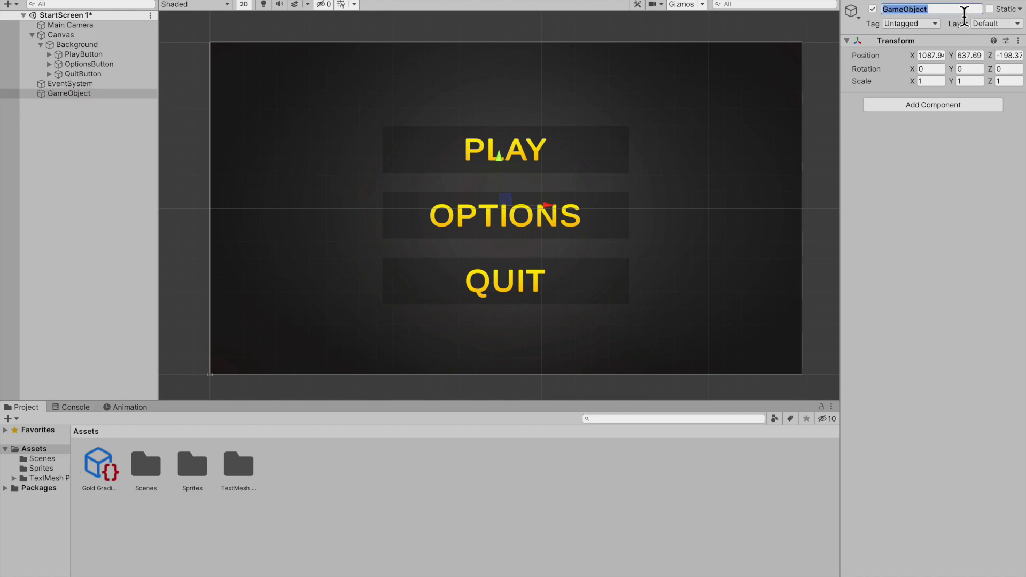
{"action": "type", "text": "StartScreen"}
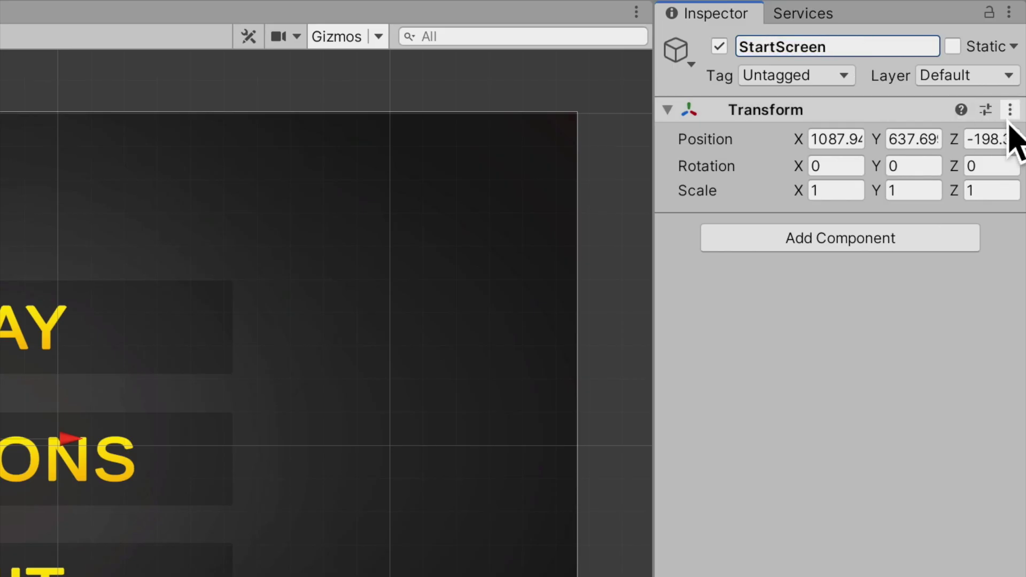
{"action": "left_click", "coordinate": [1010, 109]}
{"action": "left_click", "coordinate": [982, 134]}
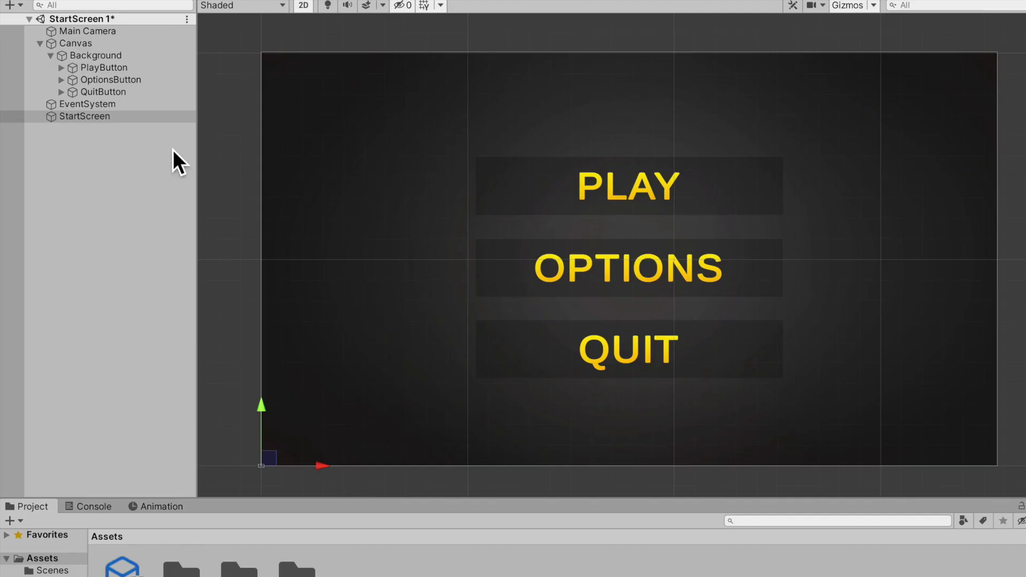
{"action": "left_click_drag", "start_coordinate": [88, 119], "coordinate": [95, 66]}
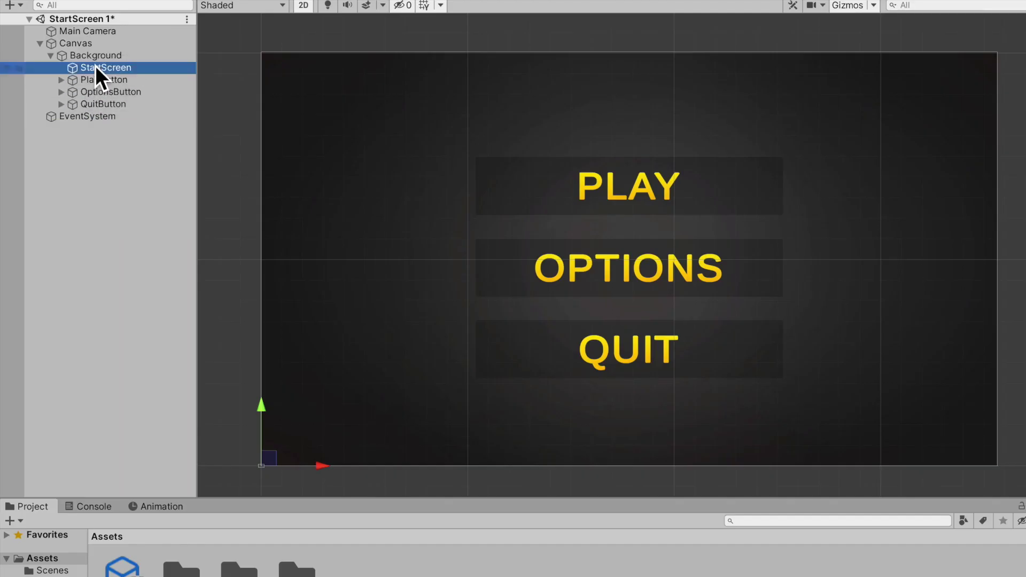
- Move PlayButton, OptionsButton and QuitButton into StartScreen and duplicate the group
{"action": "left_click", "coordinate": [136, 82]}
{"action": "left_click", "coordinate": [137, 104], "text": "shift"}
{"action": "left_click_drag", "start_coordinate": [137, 105], "coordinate": [138, 69]}
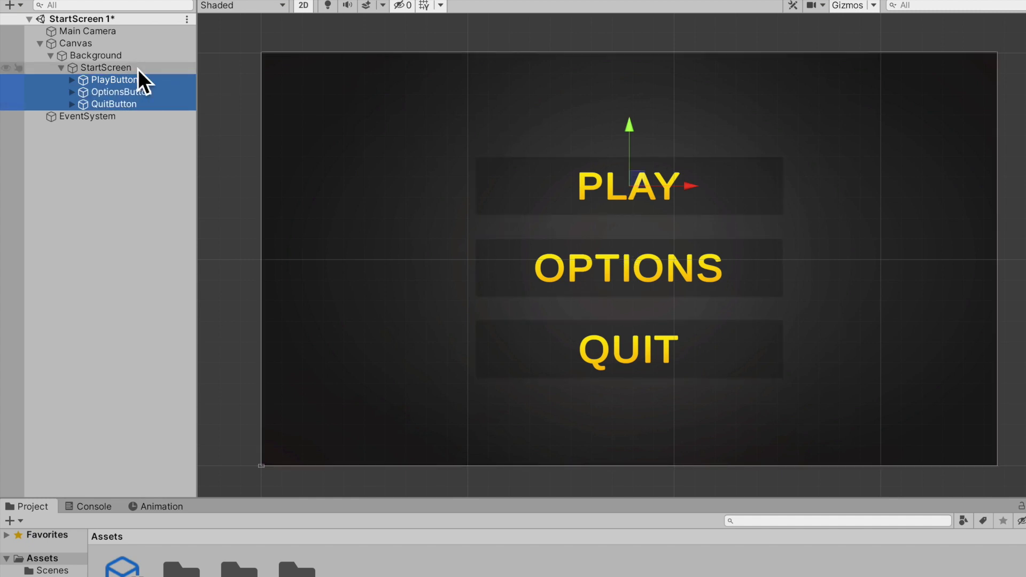
{"action": "left_click", "coordinate": [62, 68]}
{"action": "left_click", "coordinate": [98, 72]}
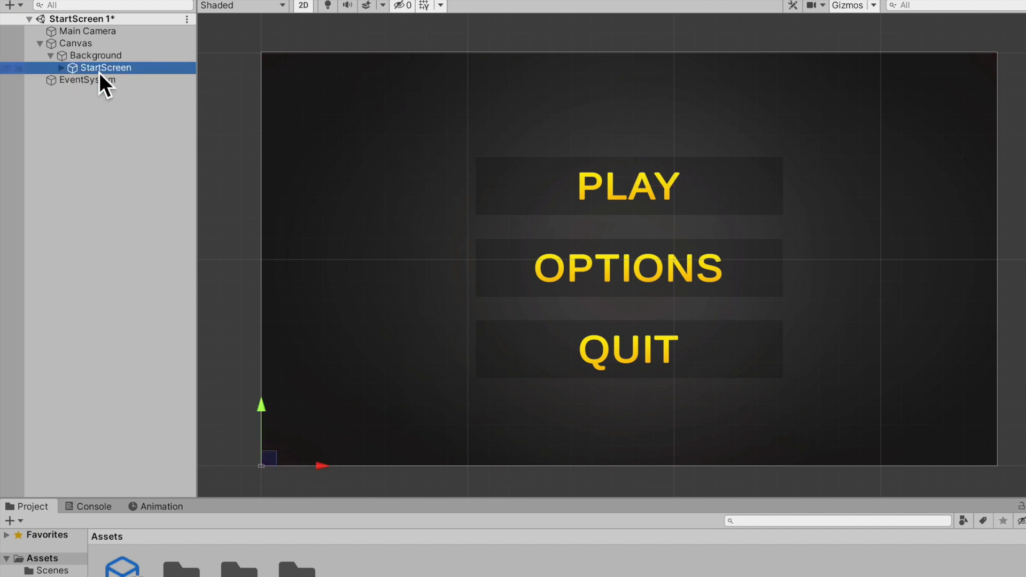
{"action": "key", "text": "ctrl+d"}
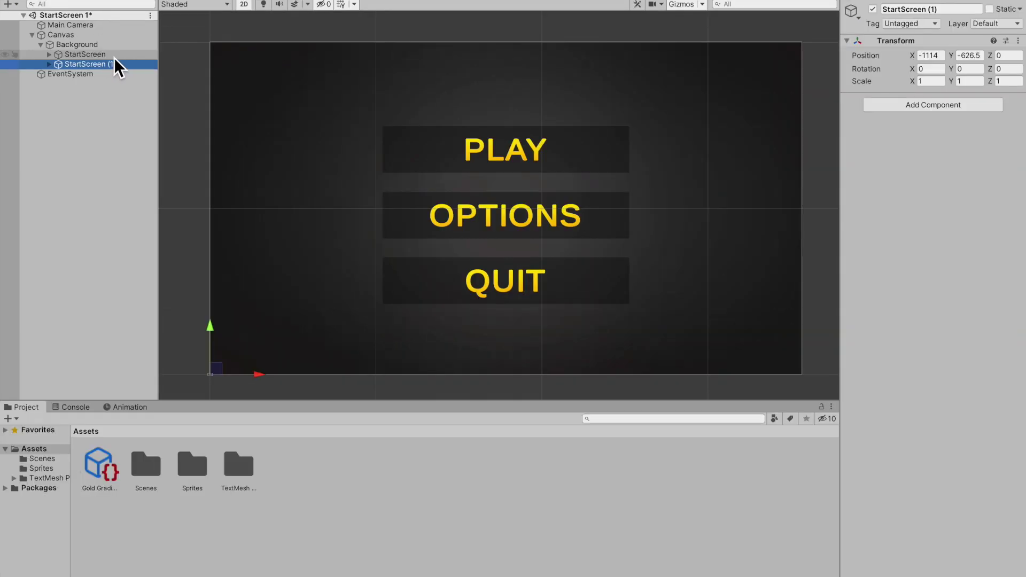
- Deactivate the original StartScreen and rename StartScreen (1) to OptionsScreen
{"action": "left_click", "coordinate": [142, 68]}
{"action": "left_click", "coordinate": [873, 9]}
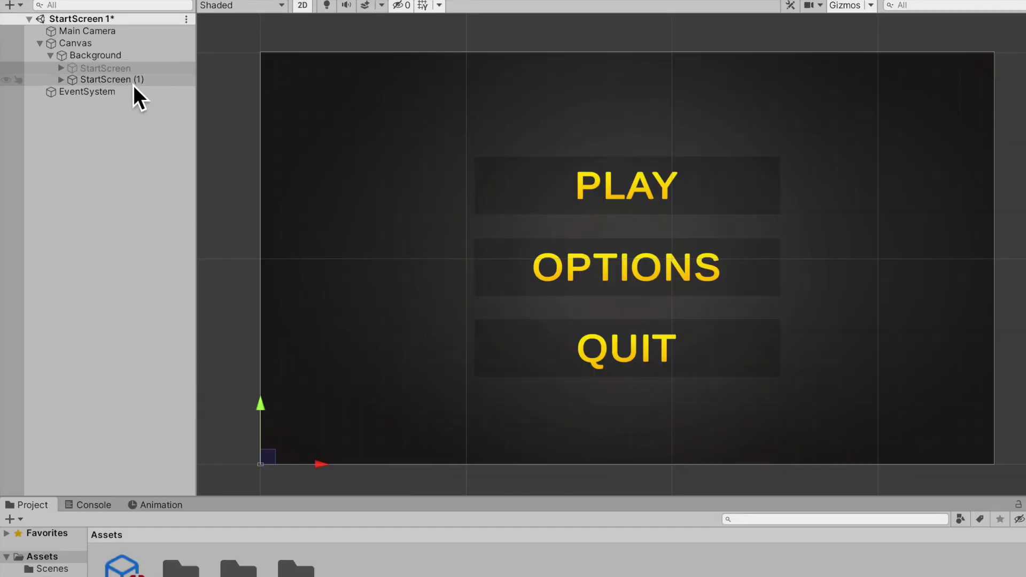
{"action": "left_click", "coordinate": [108, 66]}
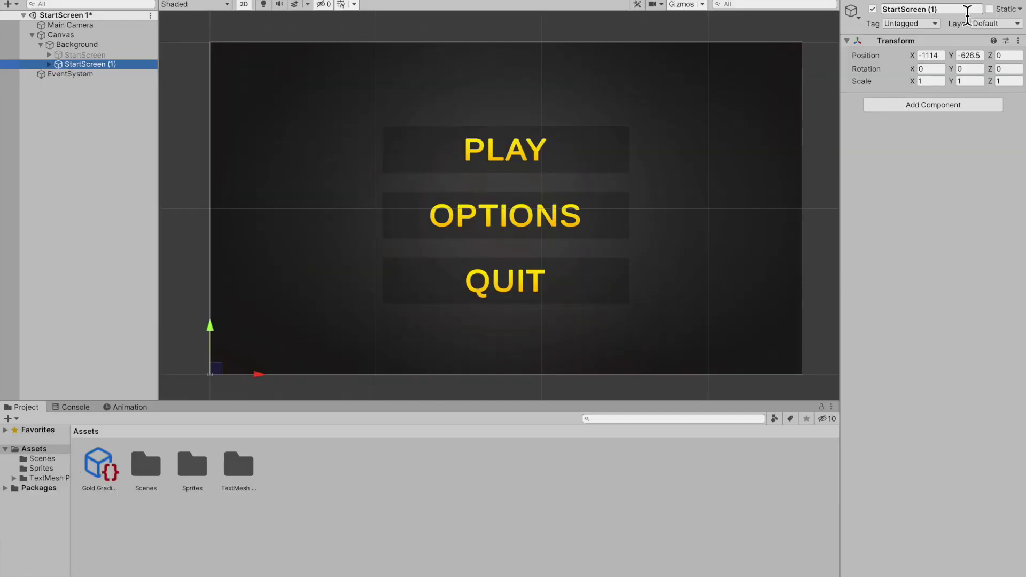
{"action": "left_click", "coordinate": [968, 9]}
{"action": "type", "text": "OptionsScreen"}
{"action": "key", "text": "Return"}
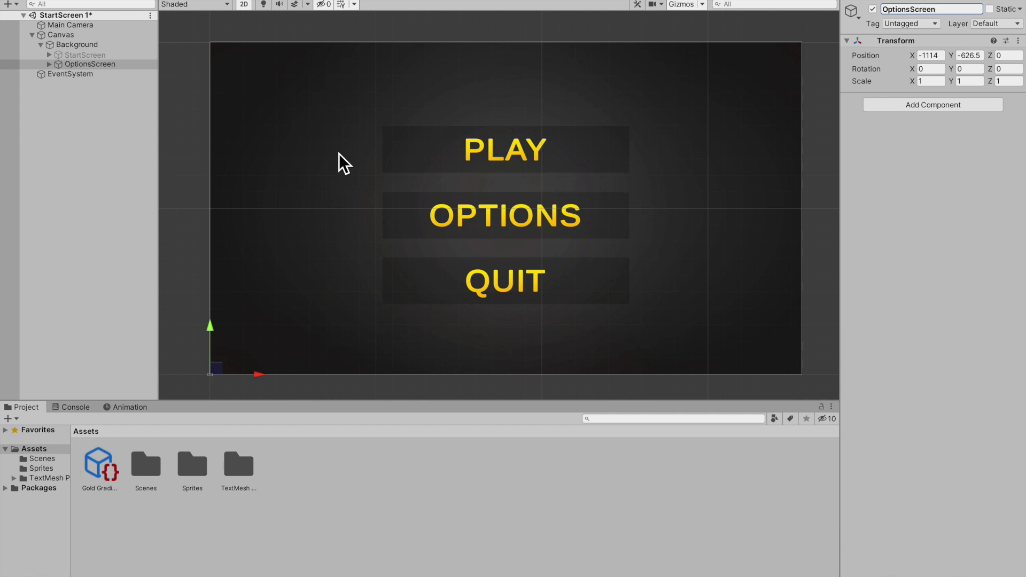
{"action": "left_click", "coordinate": [52, 65]}
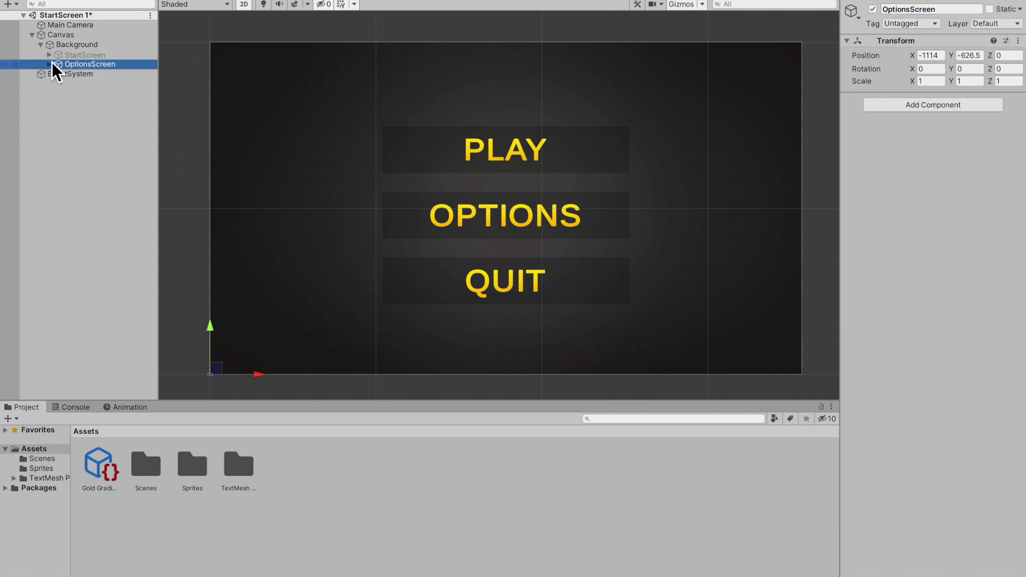
- In OptionsScreen, delete the copied OptionsButton and PlayButton, keeping PlayButton's Text object
{"action": "left_click", "coordinate": [50, 63]}
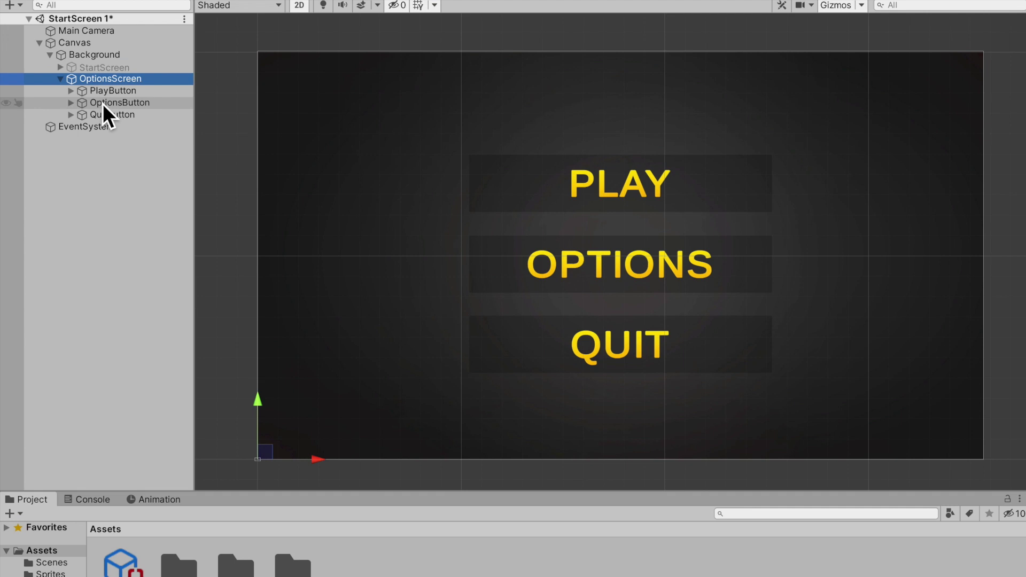
{"action": "right_click", "coordinate": [104, 104]}
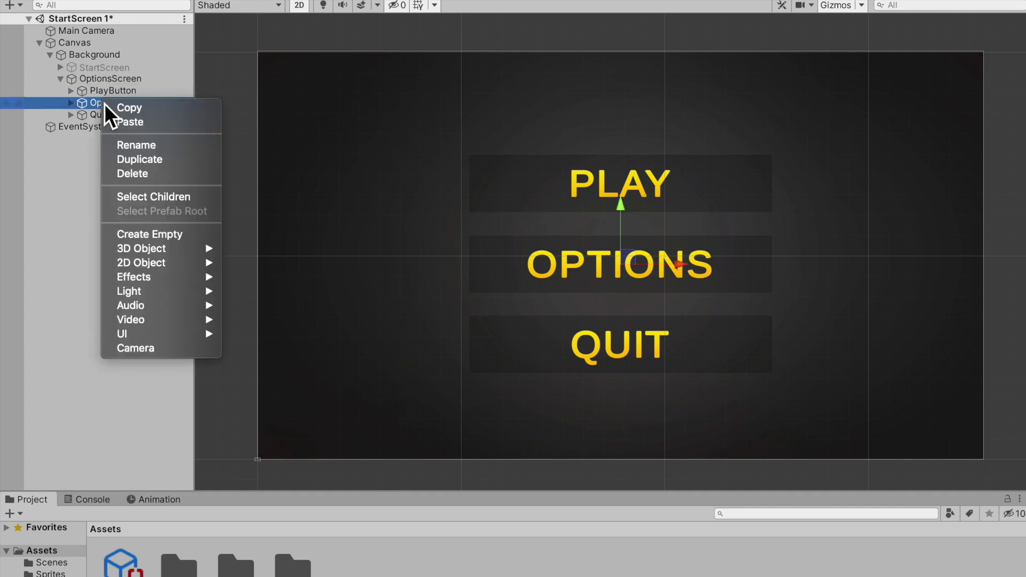
{"action": "left_click", "coordinate": [151, 174]}
{"action": "left_click", "coordinate": [88, 92]}
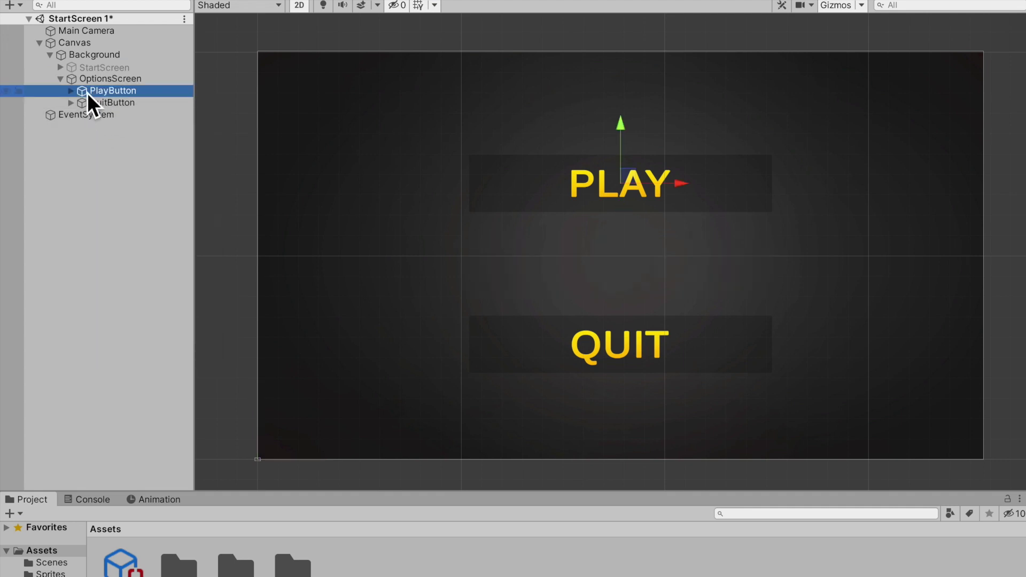
{"action": "left_click", "coordinate": [74, 94]}
{"action": "left_click", "coordinate": [113, 103]}
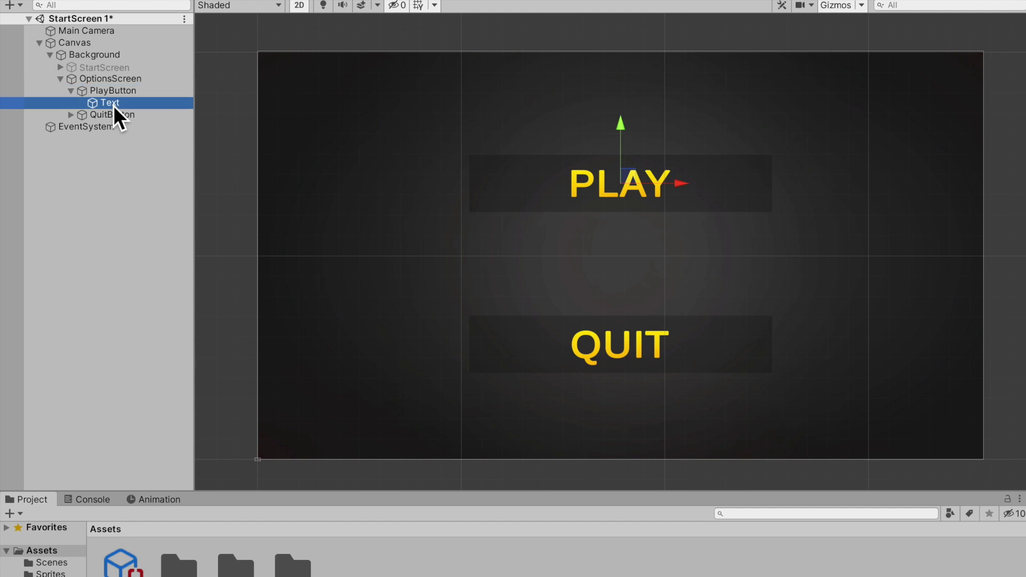
{"action": "left_click_drag", "start_coordinate": [114, 104], "coordinate": [117, 89]}
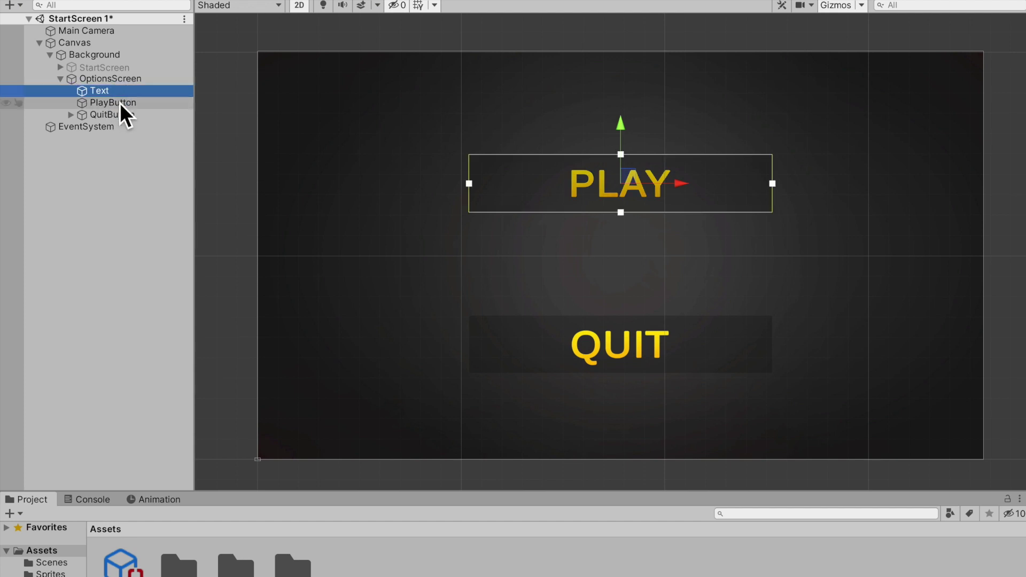
{"action": "left_click", "coordinate": [120, 103]}
{"action": "right_click", "coordinate": [120, 103]}
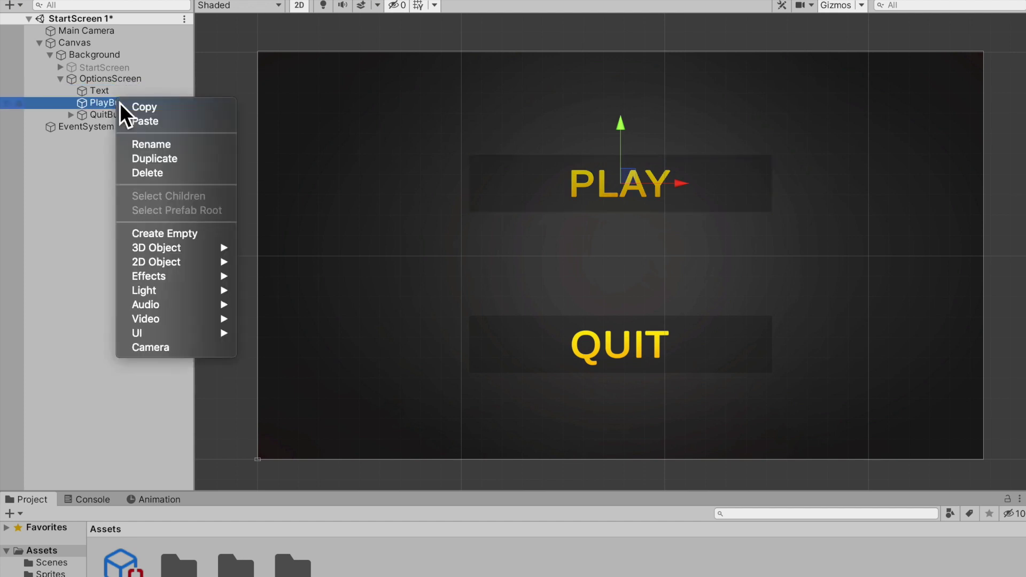
{"action": "left_click", "coordinate": [152, 174]}
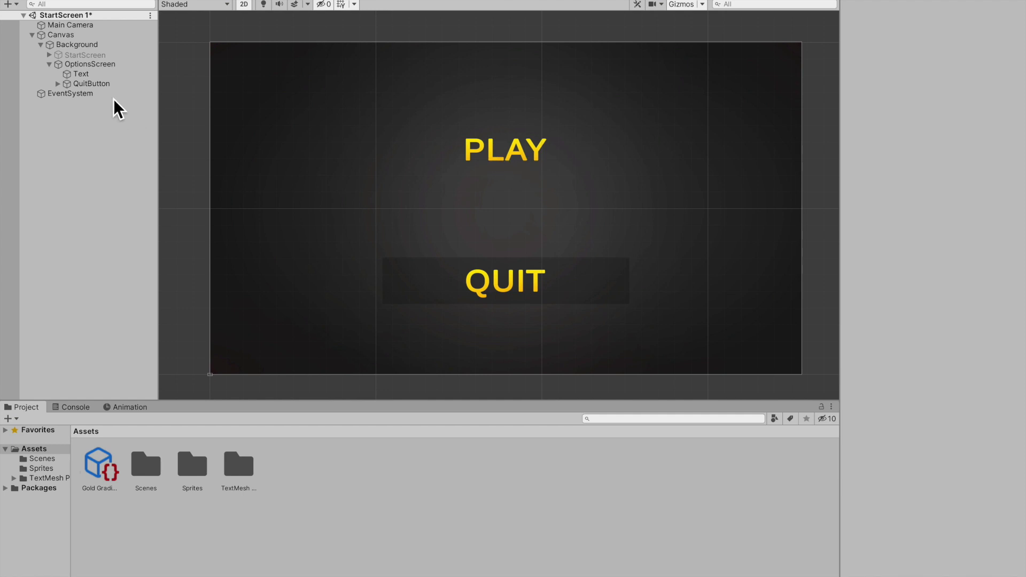
- Rename the Text object to Header, reading OPTIONS at font size 100
{"action": "left_click", "coordinate": [81, 74]}
{"action": "left_click", "coordinate": [926, 10]}
{"action": "type", "text": "Header"}
{"action": "left_click", "coordinate": [922, 214]}
{"action": "type", "text": "OPTIO"}
{"action": "type", "text": "NS"}
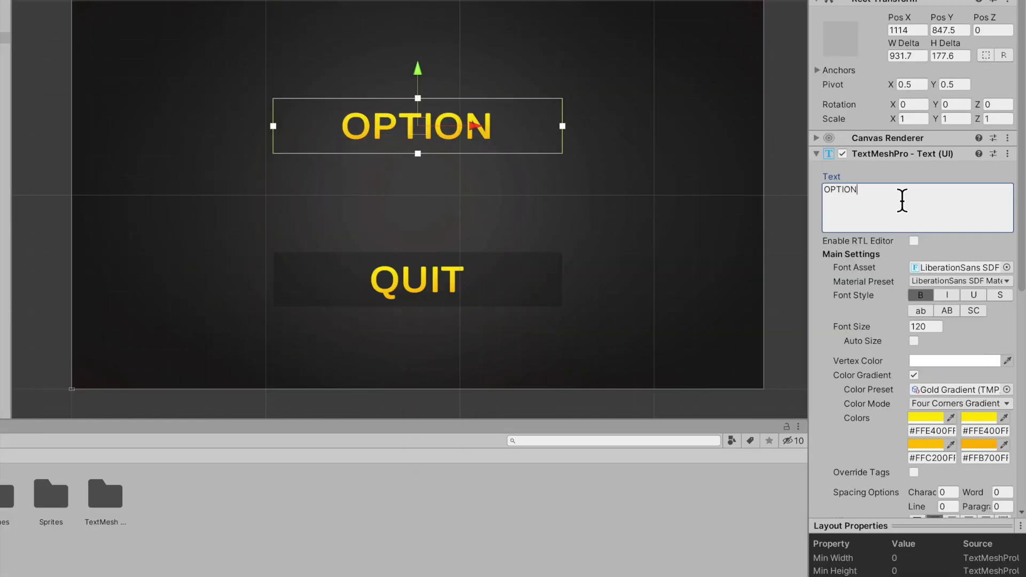
{"action": "scroll", "coordinate": [930, 267], "scroll_direction": "down", "scroll_amount": 2}
{"action": "left_click", "coordinate": [938, 295]}
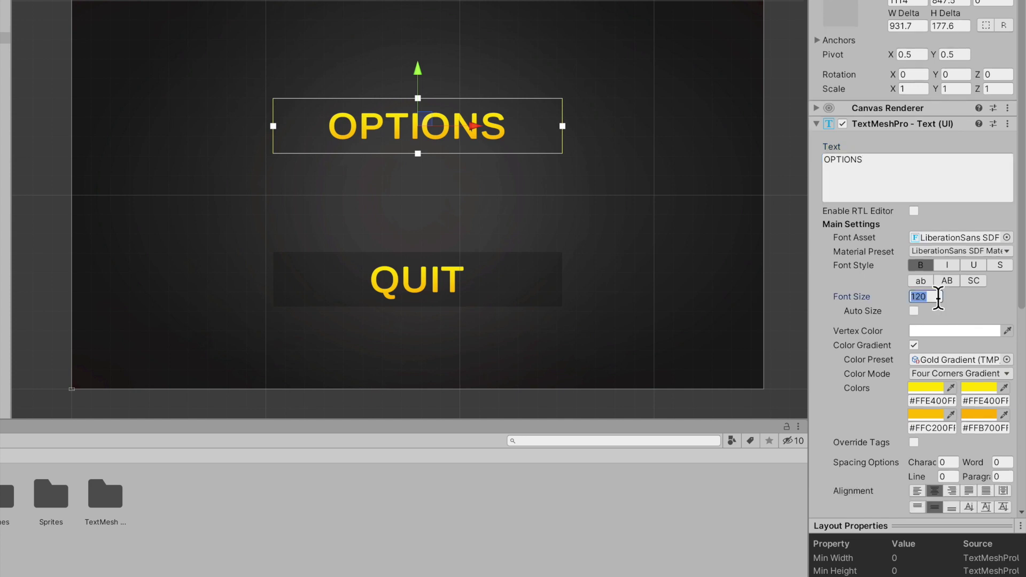
{"action": "type", "text": "100"}
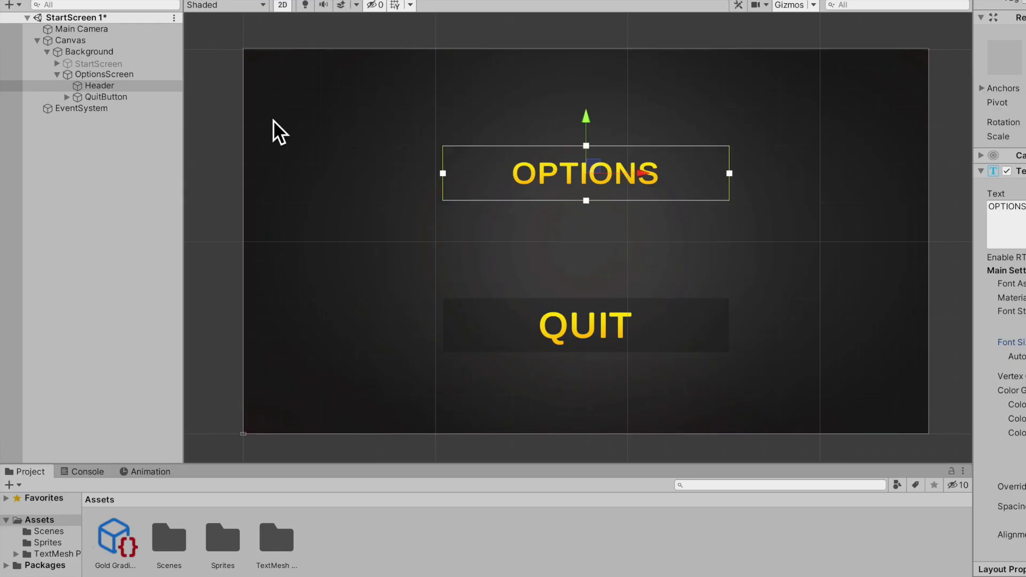
{"action": "left_click", "coordinate": [92, 84]}
- Rename the options screen's QuitButton to BackButton and make its rectangle narrower
{"action": "scroll", "coordinate": [964, 97], "scroll_direction": "up", "scroll_amount": 2}
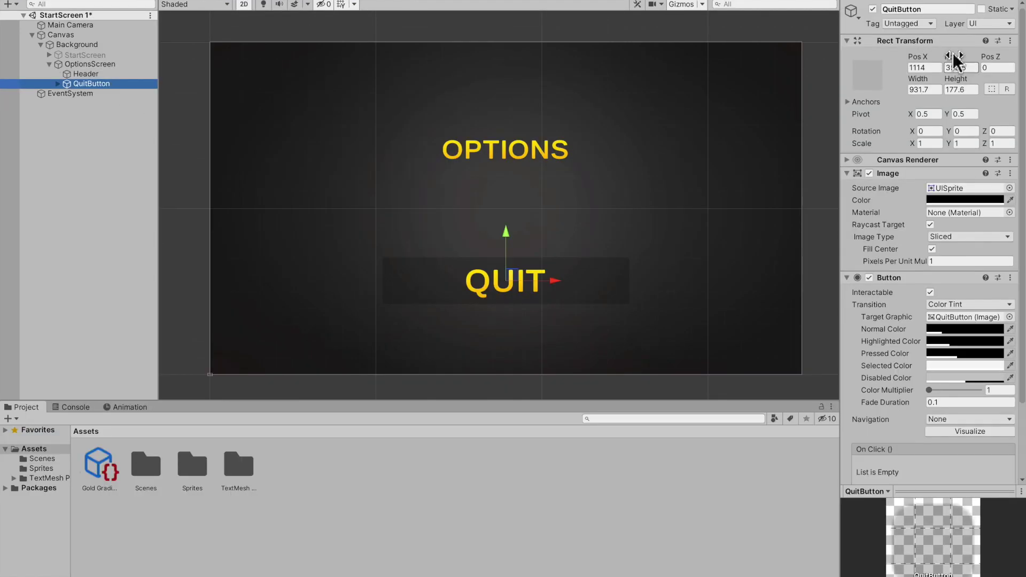
{"action": "left_click", "coordinate": [943, 12]}
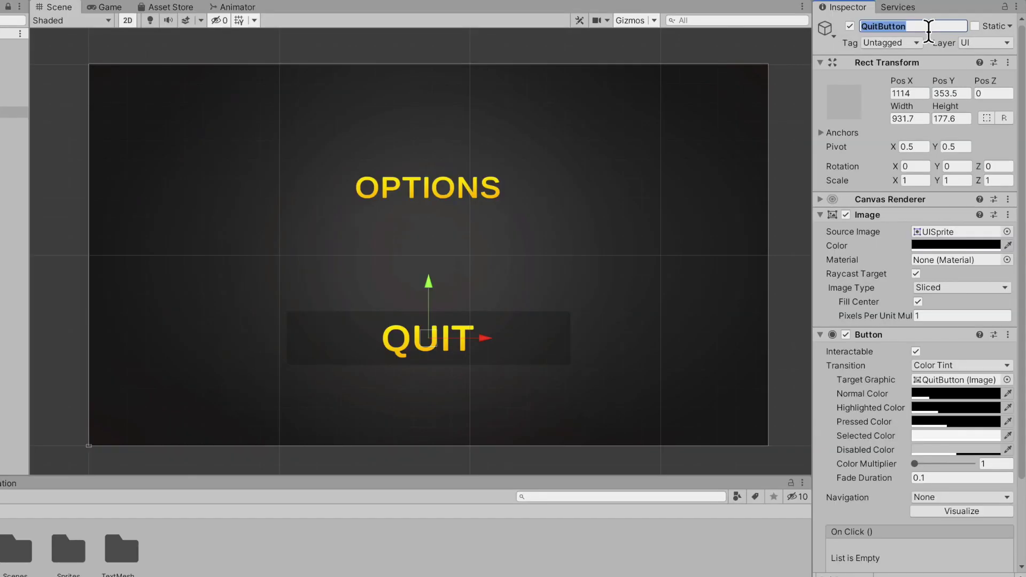
{"action": "type", "text": "BackButton"}
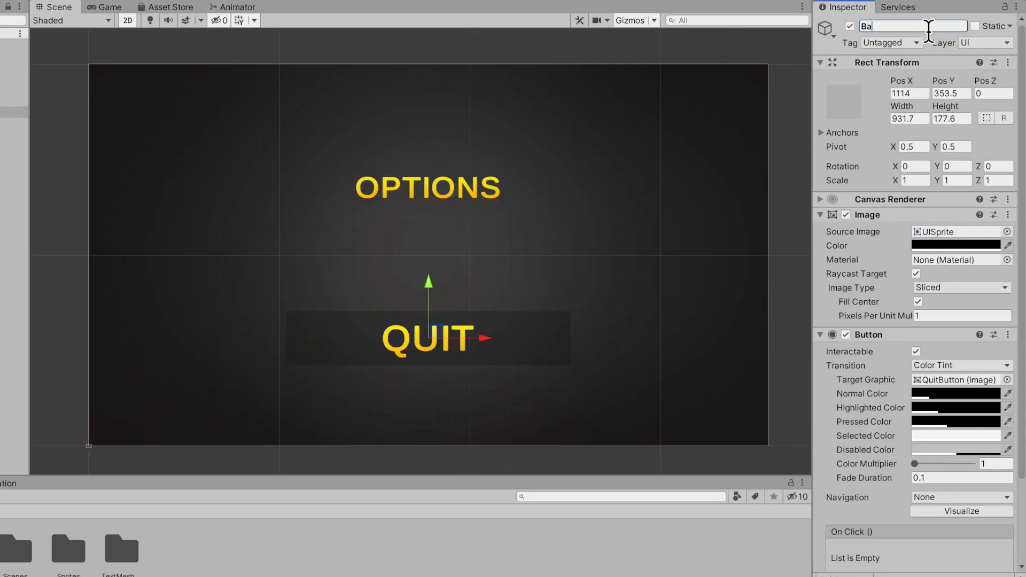
{"action": "type", "text": "t"}
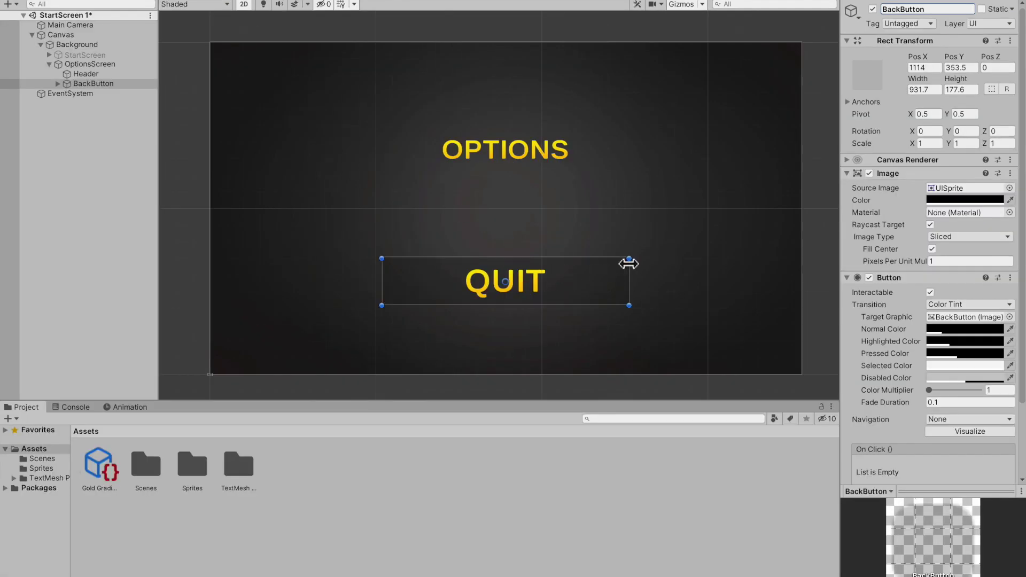
{"action": "left_click_drag", "start_coordinate": [629, 263], "coordinate": [584, 277]}
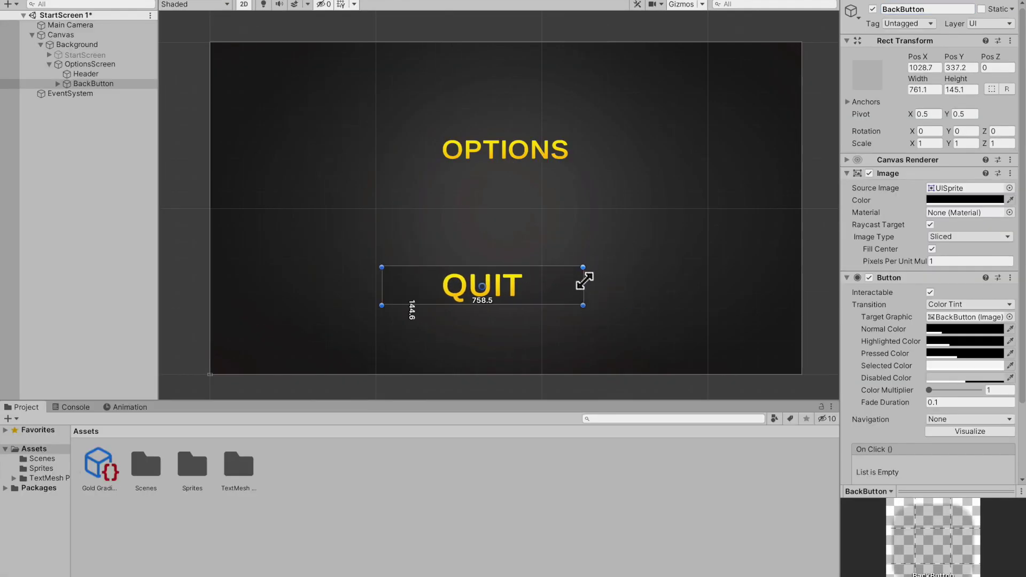
- Change the button's label from QUIT to Back at font size 80
{"action": "left_click", "coordinate": [551, 285]}
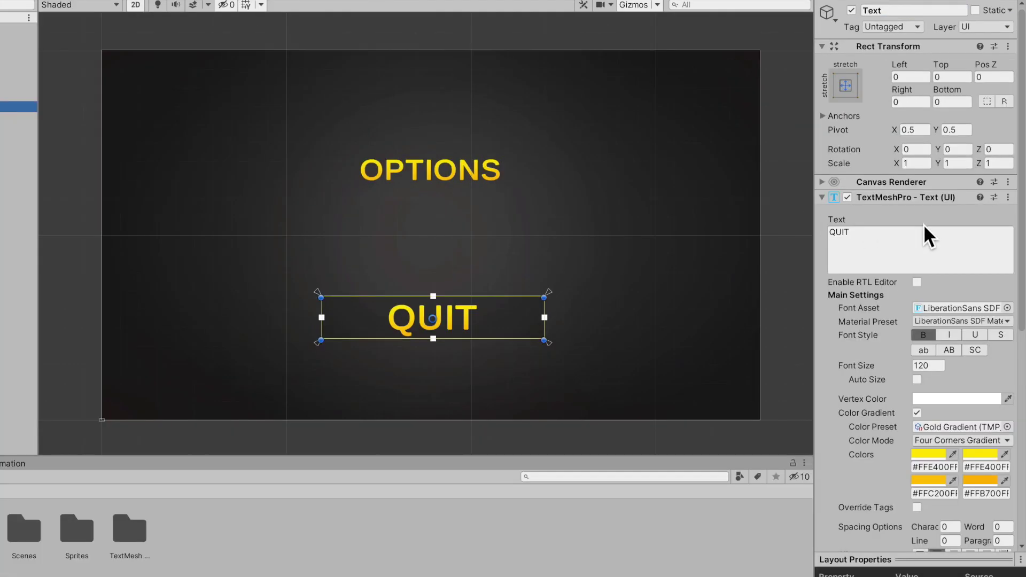
{"action": "double_click", "coordinate": [925, 235]}
{"action": "type", "text": "Back"}
{"action": "left_click", "coordinate": [930, 367]}
{"action": "type", "text": "80"}
{"action": "left_click", "coordinate": [324, 203]}
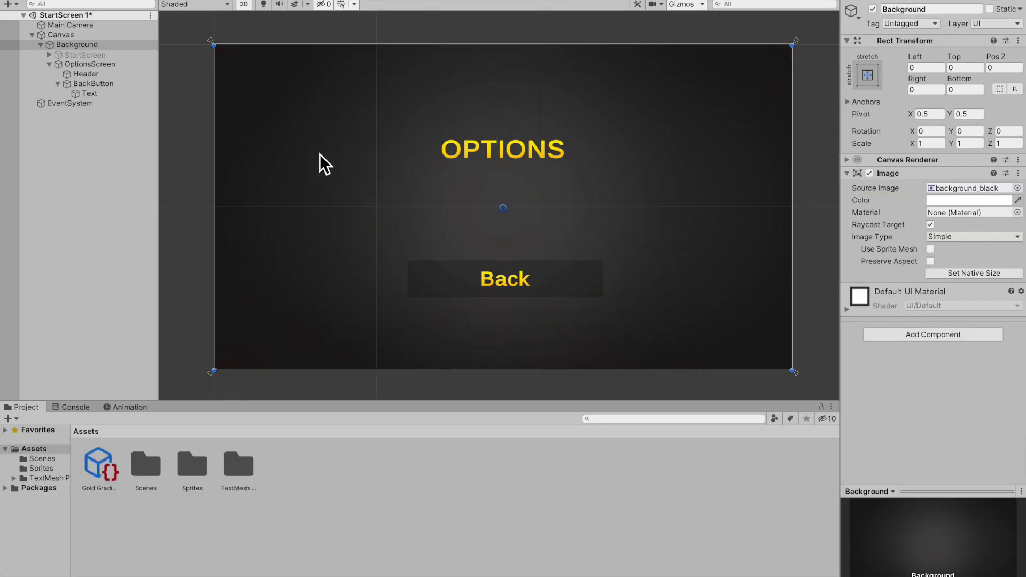
{"action": "left_click", "coordinate": [111, 126]}
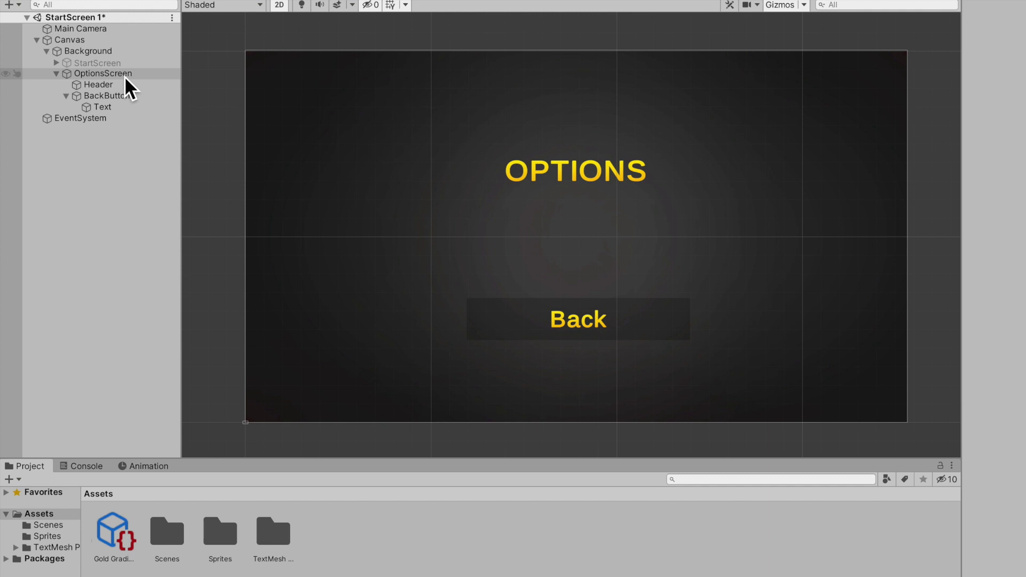
- Add a UI Slider to OptionsScreen, centred under OPTIONS, named VolumeSlider
{"action": "right_click", "coordinate": [124, 76]}
{"action": "mouse_move", "coordinate": [188, 292]}
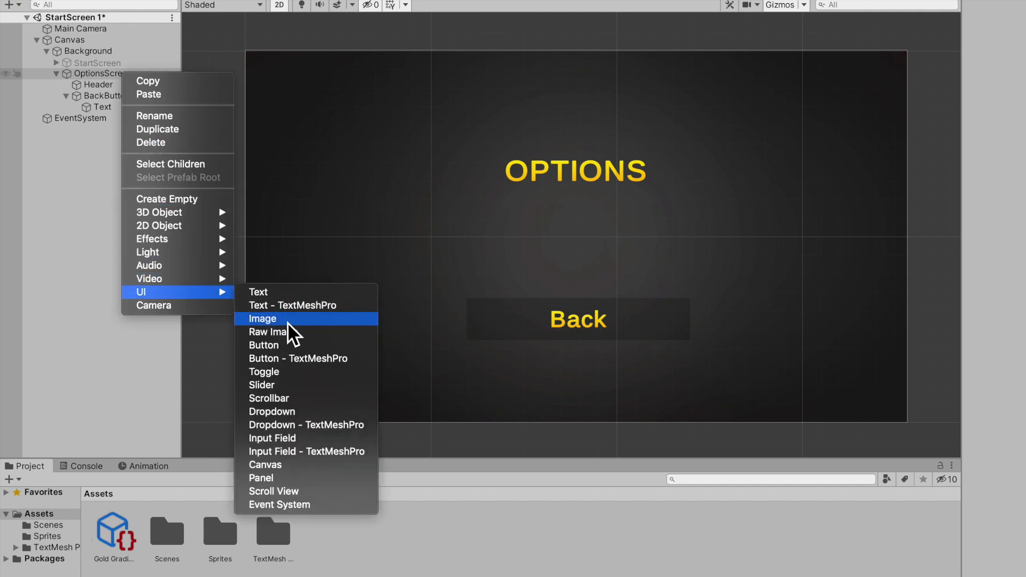
{"action": "left_click", "coordinate": [297, 385]}
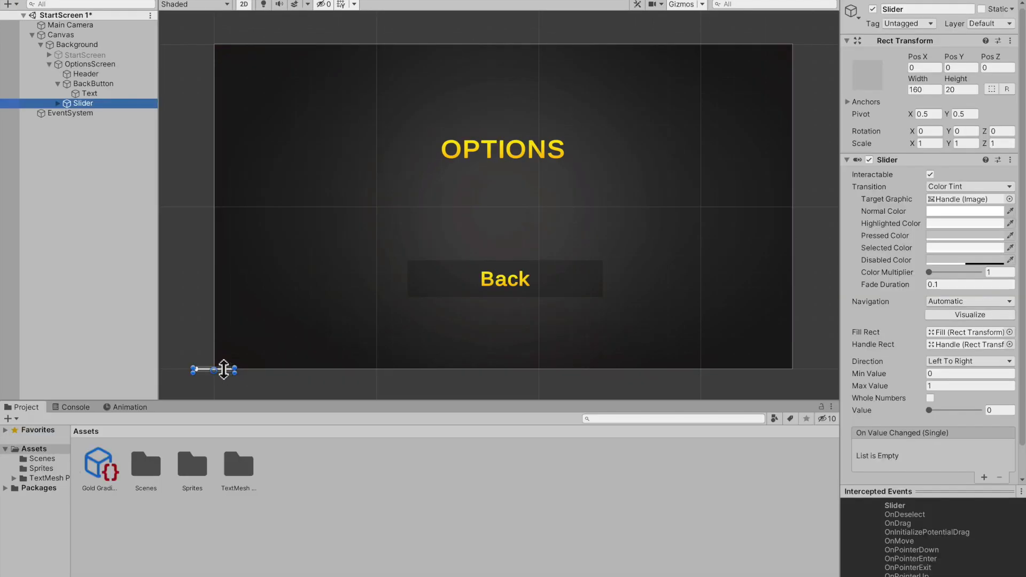
{"action": "left_click_drag", "start_coordinate": [218, 368], "coordinate": [584, 203]}
{"action": "left_click", "coordinate": [895, 9]}
{"action": "type", "text": "VolumeSlider"}
{"action": "key", "text": "Return"}
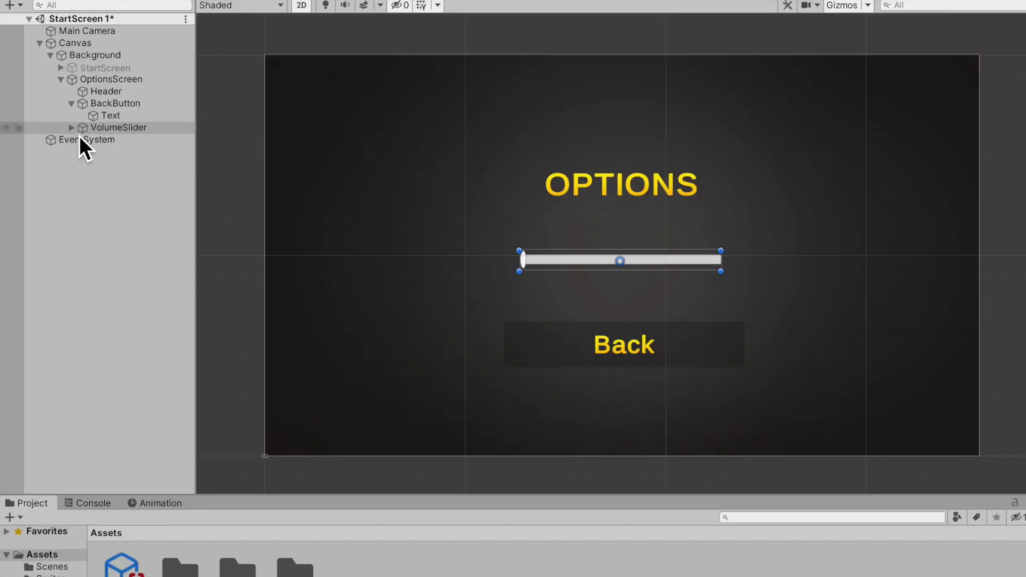
- Delete the slider's Handle Slide Area and set its value to about 0.55
{"action": "left_click", "coordinate": [59, 103]}
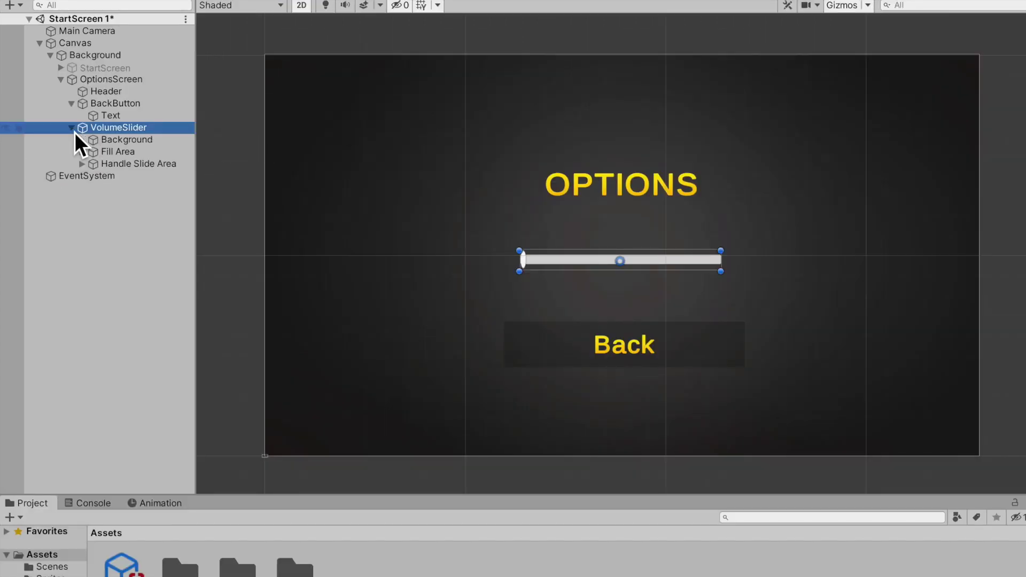
{"action": "left_click", "coordinate": [102, 169]}
{"action": "right_click", "coordinate": [102, 169]}
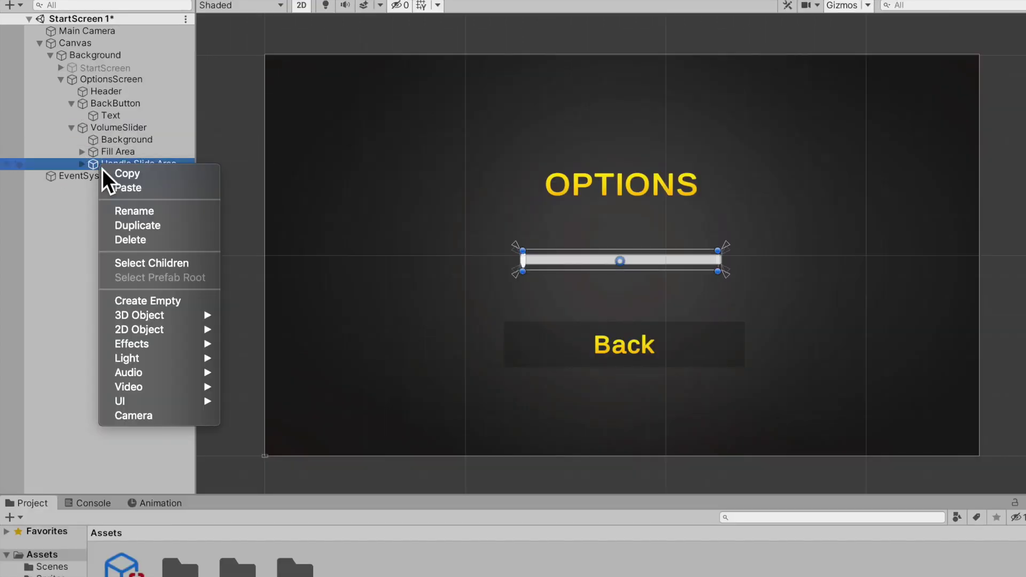
{"action": "left_click", "coordinate": [162, 240]}
{"action": "left_click", "coordinate": [137, 128]}
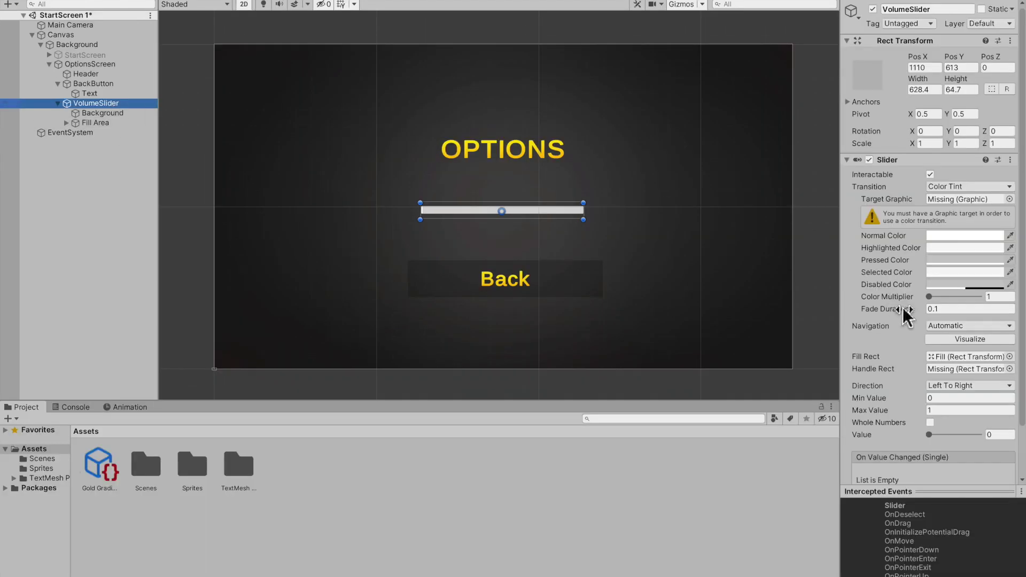
{"action": "left_click", "coordinate": [931, 436]}
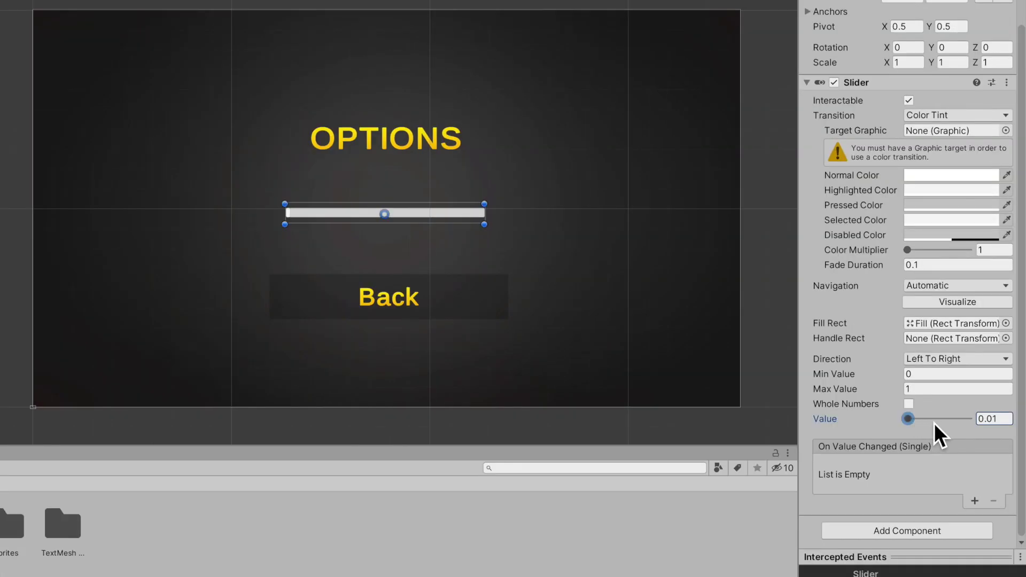
{"action": "left_click_drag", "start_coordinate": [909, 422], "coordinate": [941, 427]}
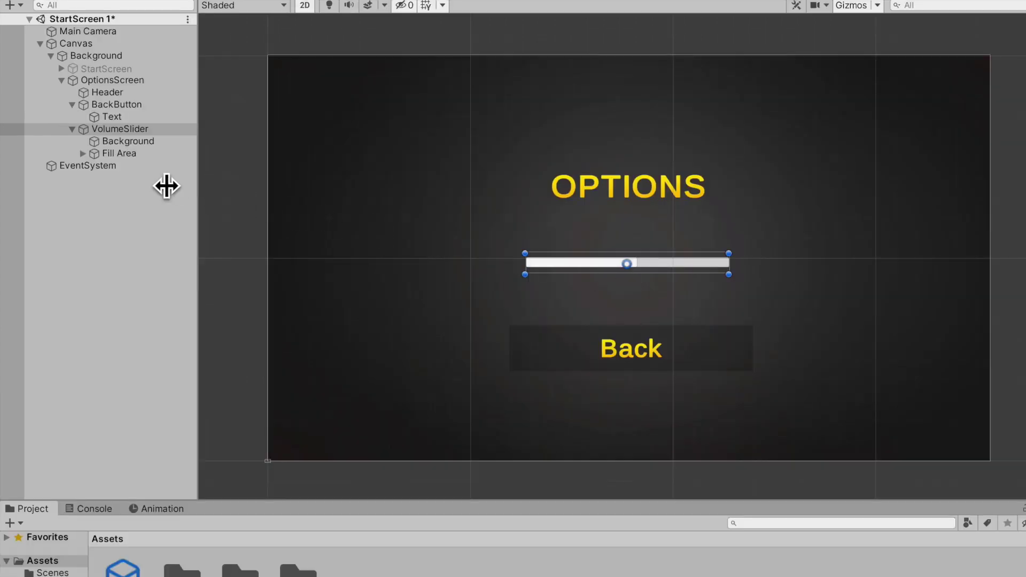
{"action": "left_click", "coordinate": [66, 123]}
- Set the slider Fill's image colour to a saturated yellow
{"action": "left_click", "coordinate": [106, 168]}
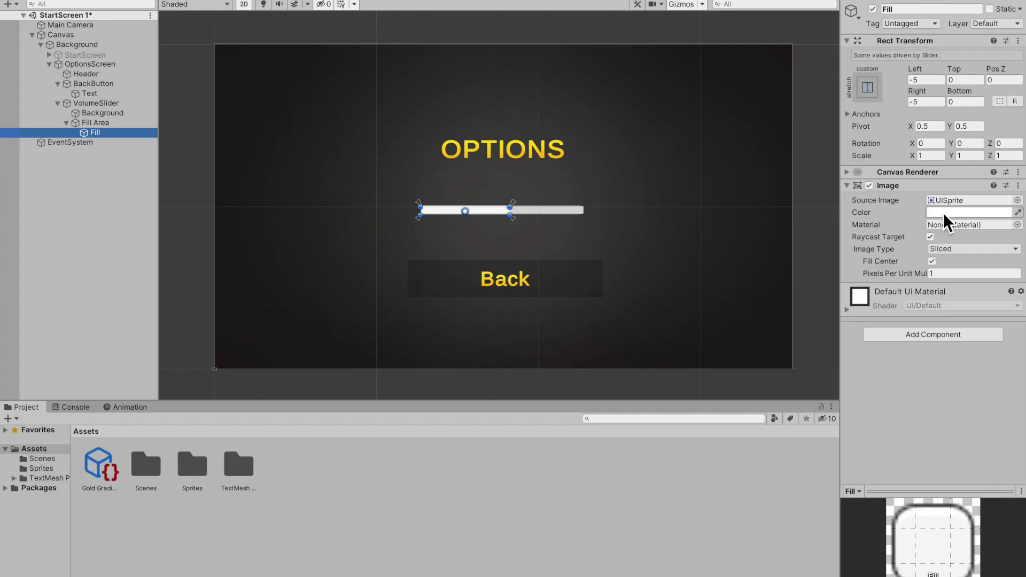
{"action": "left_click", "coordinate": [944, 212]}
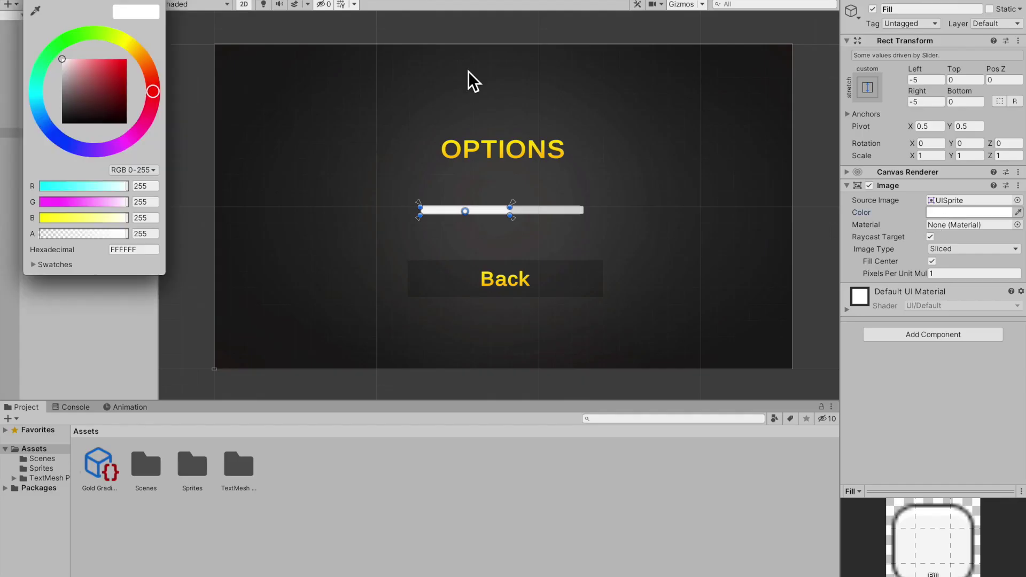
{"action": "left_click", "coordinate": [151, 39]}
{"action": "left_click_drag", "start_coordinate": [114, 75], "coordinate": [146, 44]}
{"action": "left_click", "coordinate": [167, 31]}
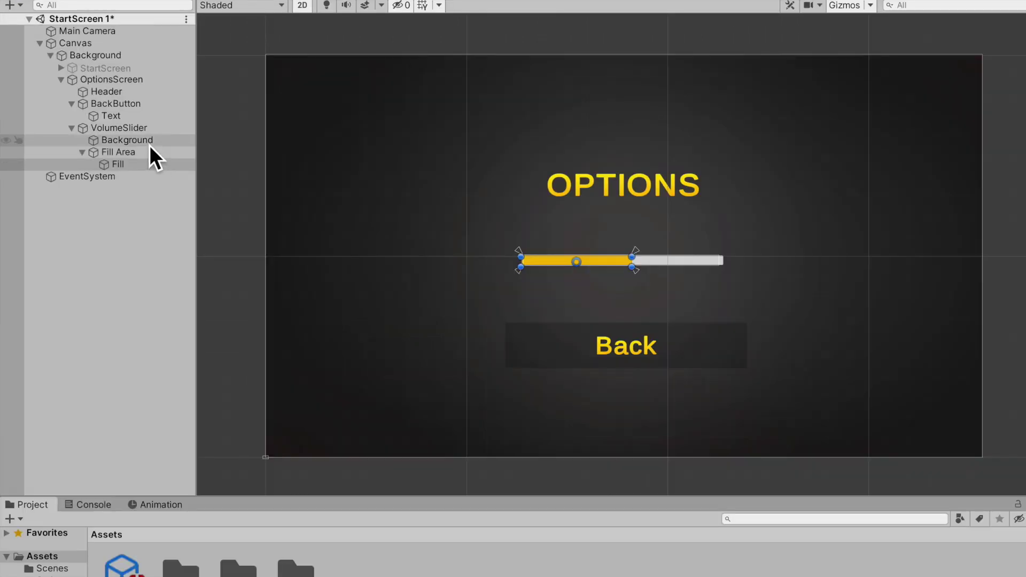
- Set the slider Background's colour to black with alpha 100
{"action": "left_click", "coordinate": [125, 114]}
{"action": "left_click", "coordinate": [949, 202]}
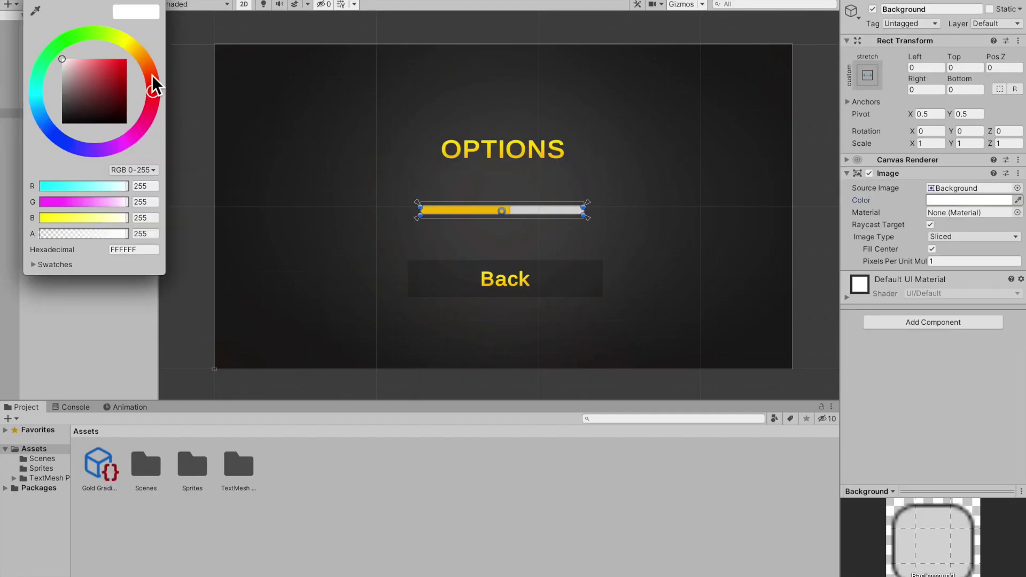
{"action": "left_click_drag", "start_coordinate": [85, 86], "coordinate": [33, 155]}
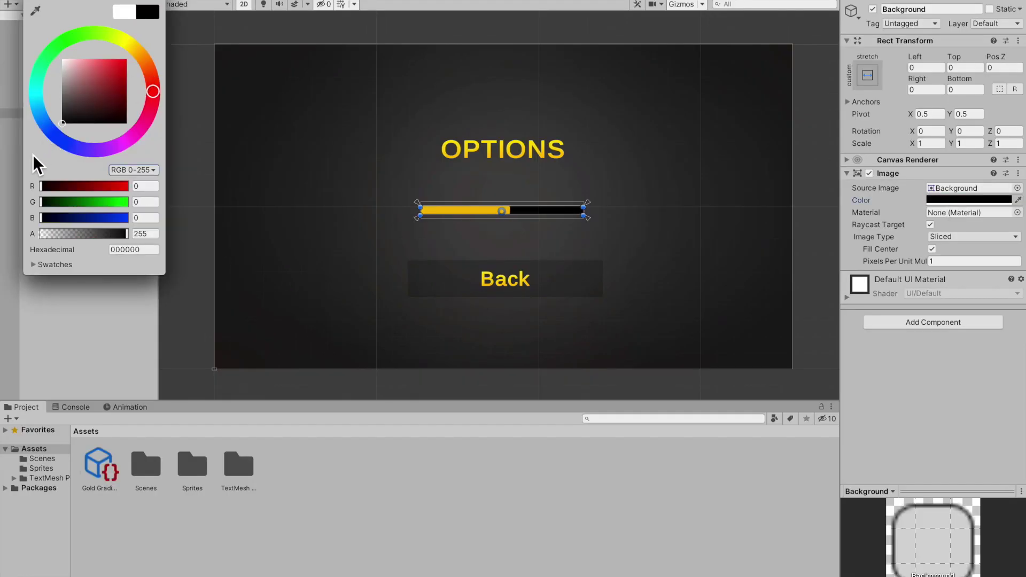
{"action": "left_click", "coordinate": [146, 233]}
{"action": "type", "text": "100"}
{"action": "left_click", "coordinate": [122, 104]}
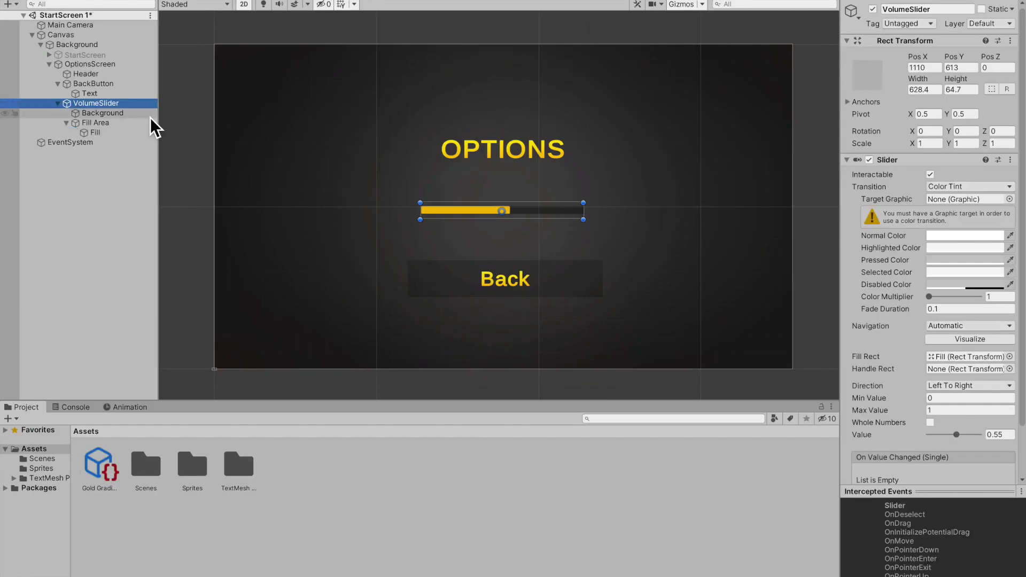
{"action": "left_click", "coordinate": [57, 103]}
{"action": "left_click", "coordinate": [98, 76]}
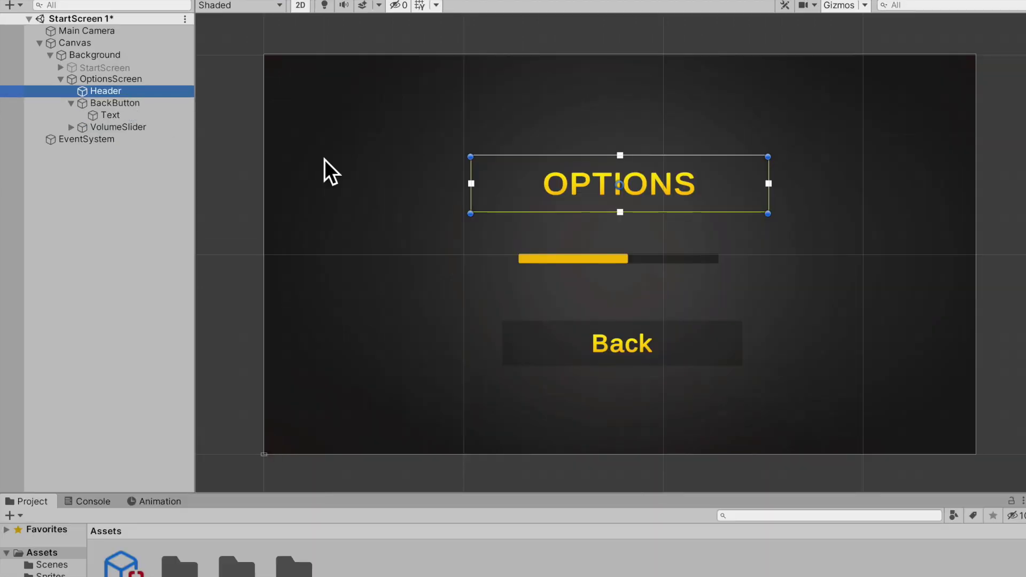
- Duplicate the OPTIONS header, move the copy below it, and set font size 60
{"action": "key", "text": "ctrl+d"}
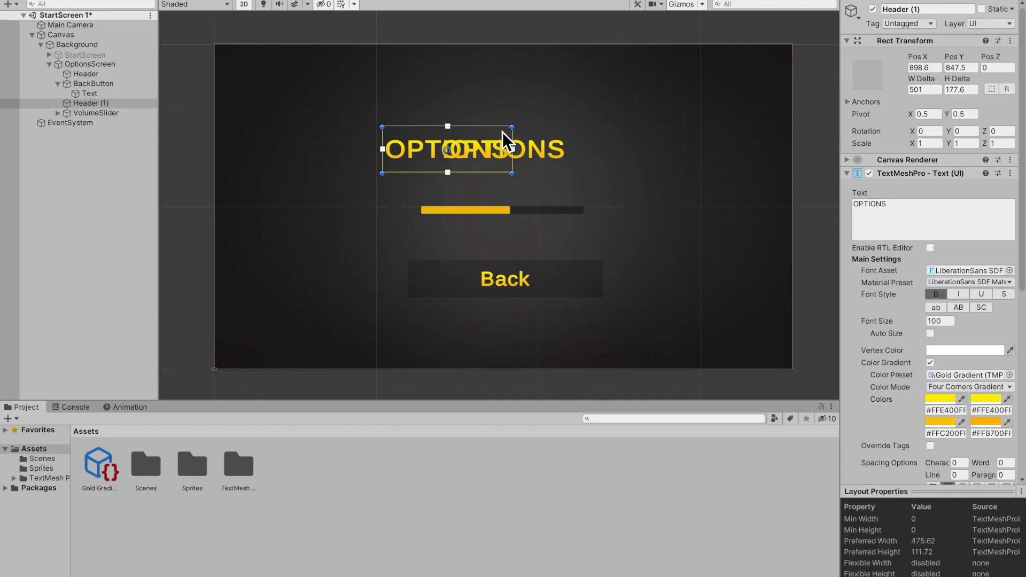
{"action": "left_click_drag", "start_coordinate": [503, 133], "coordinate": [522, 188]}
{"action": "left_click", "coordinate": [933, 321]}
{"action": "type", "text": "60"}
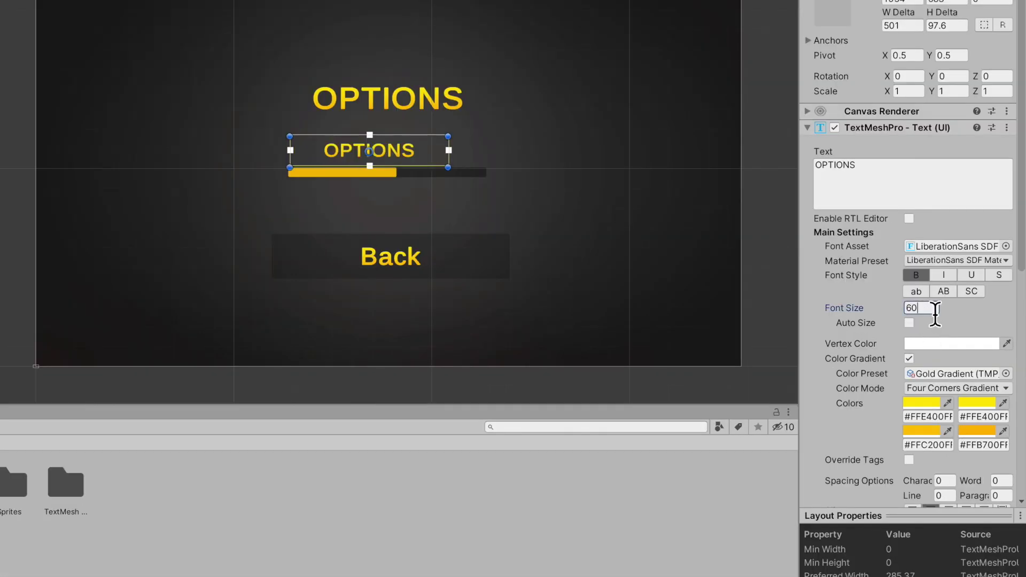
- Left-align the copy, change its text to VOLUME, and lower its top edge
{"action": "scroll", "coordinate": [943, 311], "scroll_direction": "down", "scroll_amount": 5}
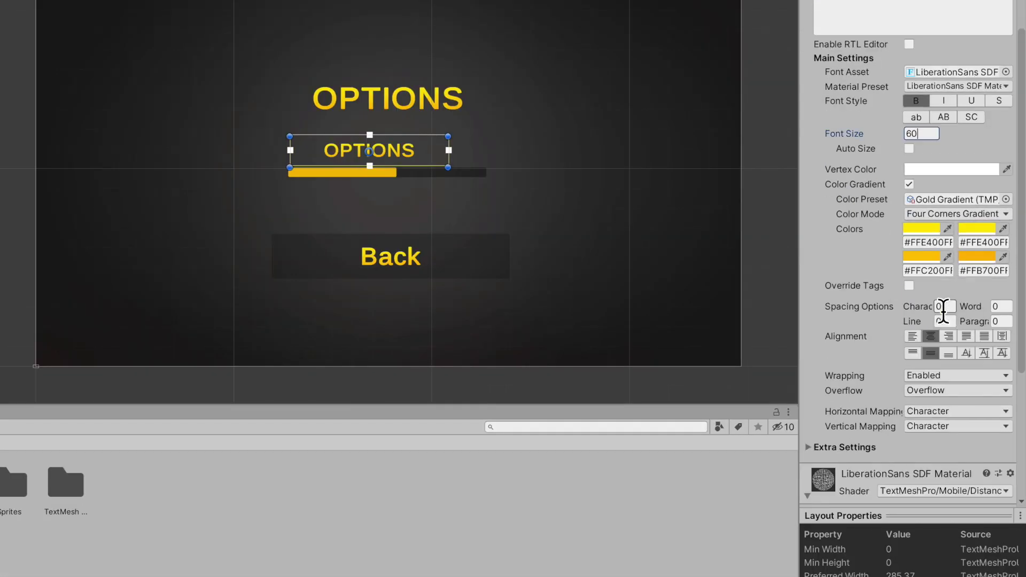
{"action": "left_click", "coordinate": [917, 338]}
{"action": "scroll", "coordinate": [936, 302], "scroll_direction": "up", "scroll_amount": 4}
{"action": "left_click", "coordinate": [933, 141]}
{"action": "type", "text": "VOLUM"}
{"action": "type", "text": "E"}
{"action": "left_click_drag", "start_coordinate": [412, 133], "coordinate": [408, 149]}
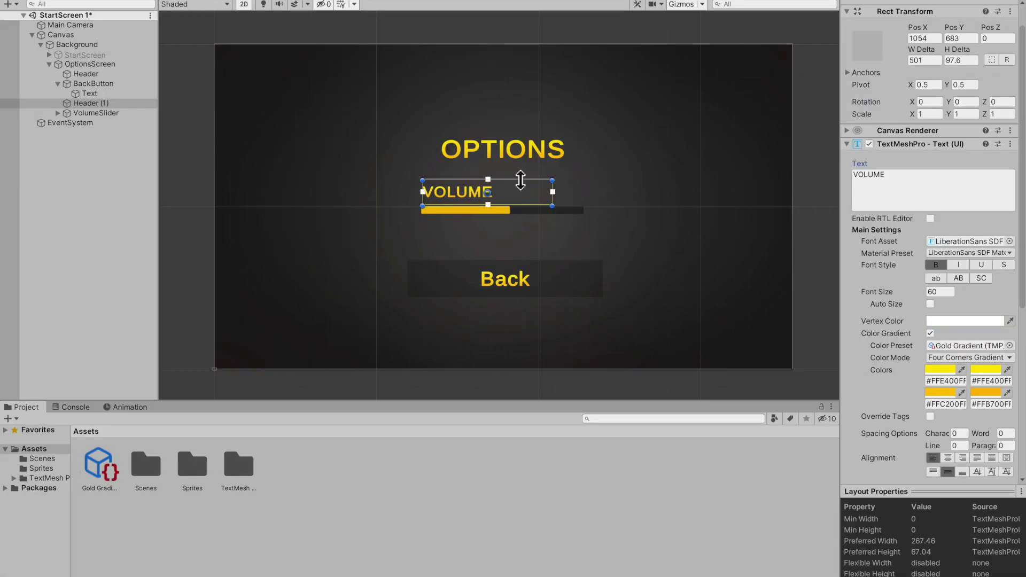
{"action": "left_click", "coordinate": [509, 247]}
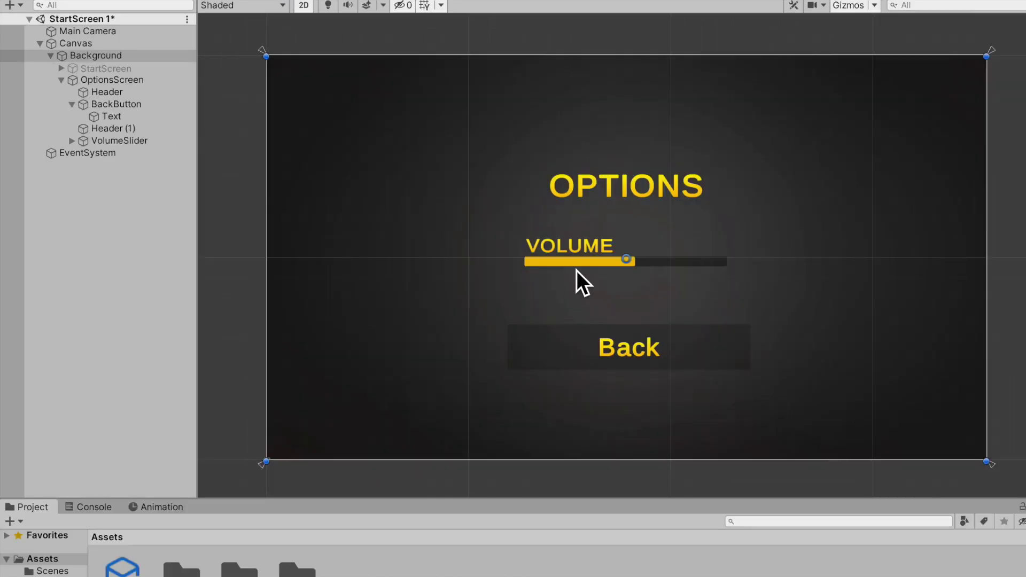
- Add a BackButton On Click action calling StartScreen's GameObject.SetActive, ticked on
{"action": "left_click", "coordinate": [75, 108]}
{"action": "left_click", "coordinate": [115, 105]}
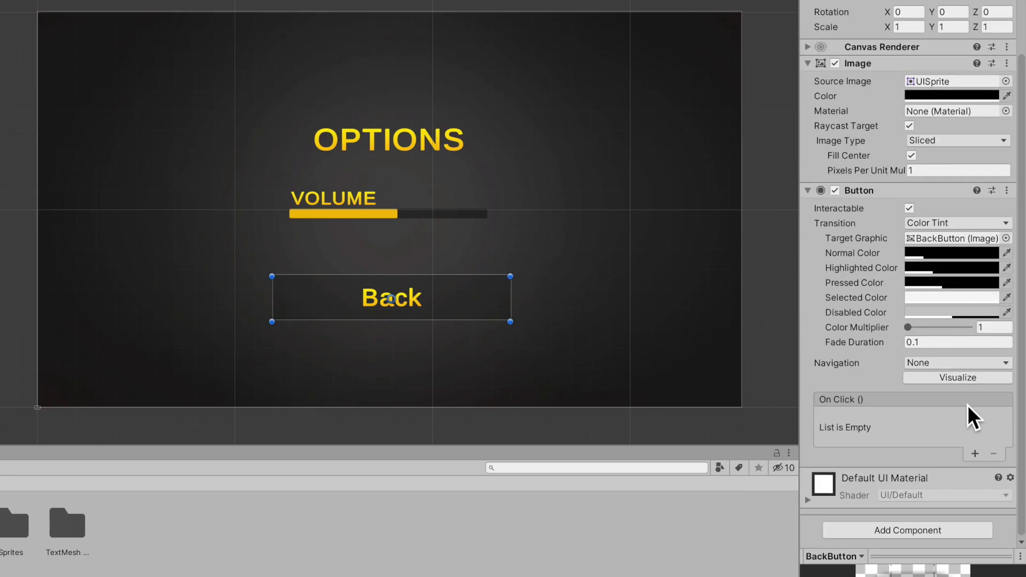
{"action": "left_click", "coordinate": [976, 453]}
{"action": "left_click_drag", "start_coordinate": [90, 67], "coordinate": [877, 393]}
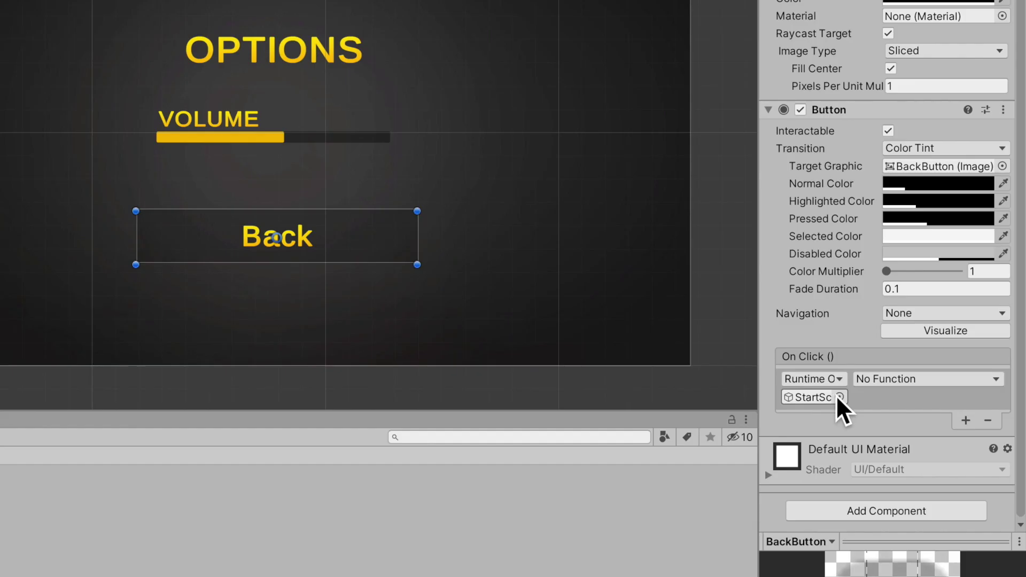
{"action": "left_click", "coordinate": [930, 380]}
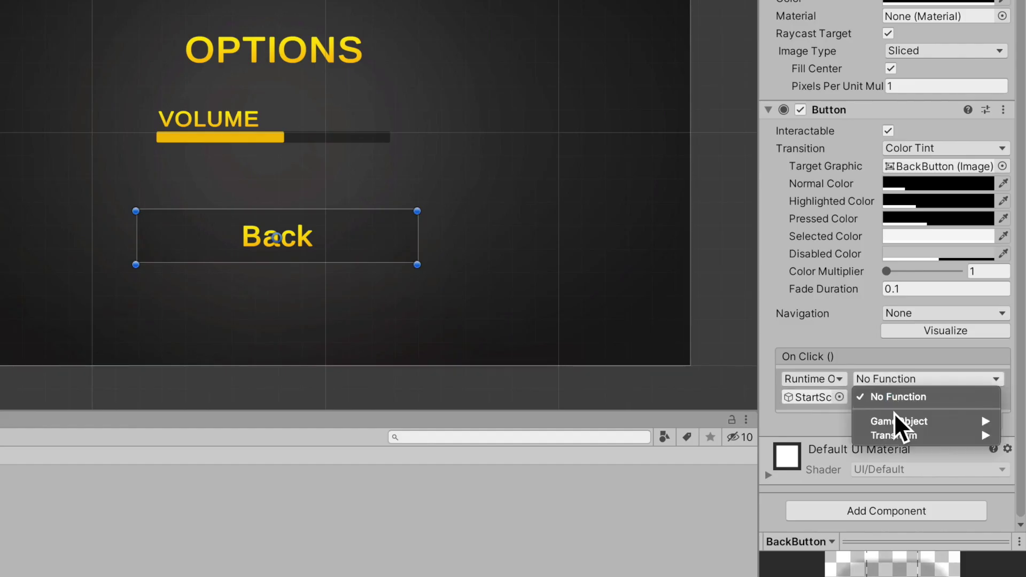
{"action": "mouse_move", "coordinate": [898, 423]}
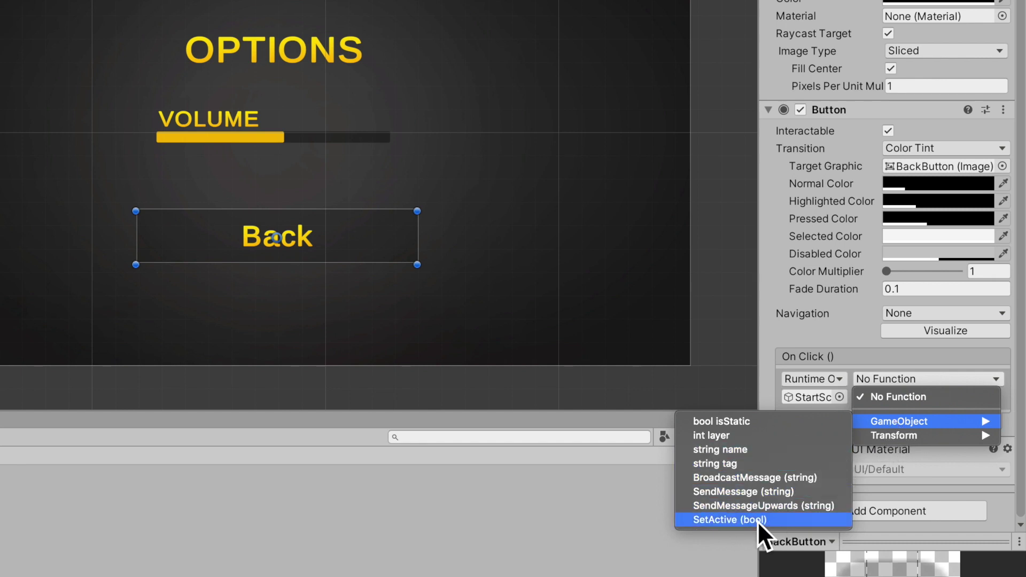
{"action": "left_click", "coordinate": [777, 523]}
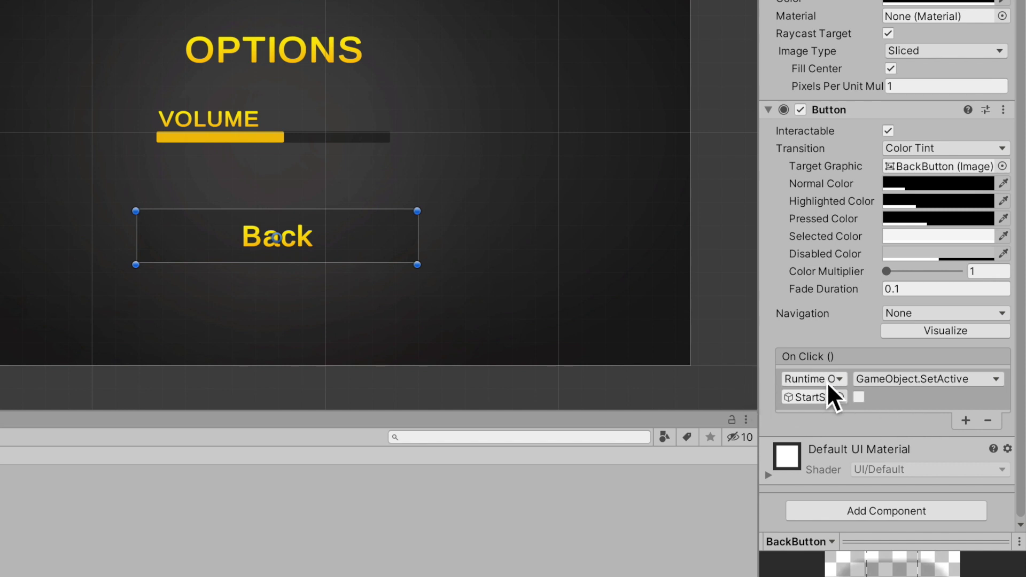
{"action": "left_click", "coordinate": [859, 397]}
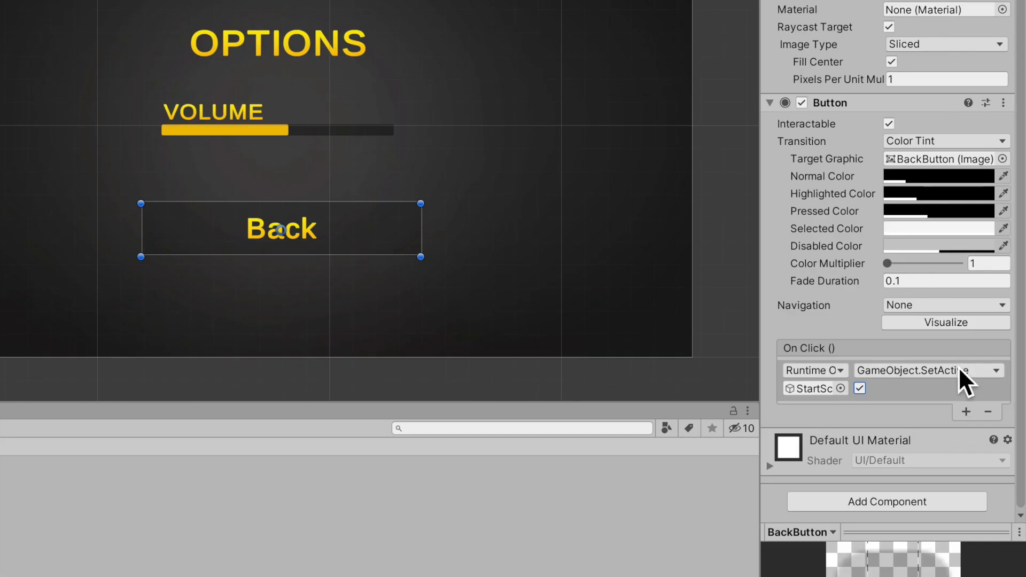
- Add a second On Click action calling OptionsScreen's GameObject.SetActive, left unticked
{"action": "left_click", "coordinate": [966, 411]}
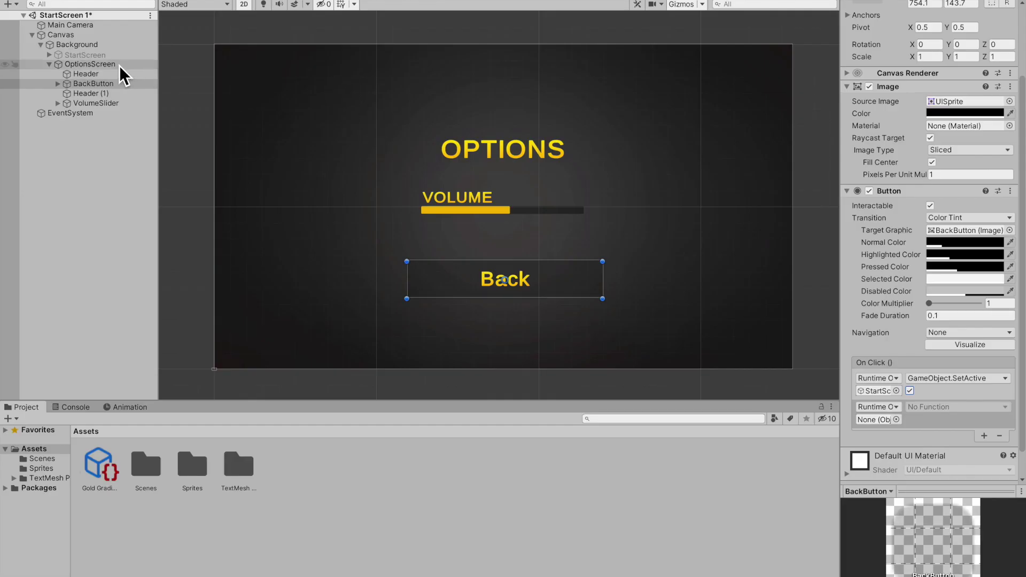
{"action": "left_click", "coordinate": [119, 65]}
{"action": "left_click_drag", "start_coordinate": [119, 66], "coordinate": [885, 421]}
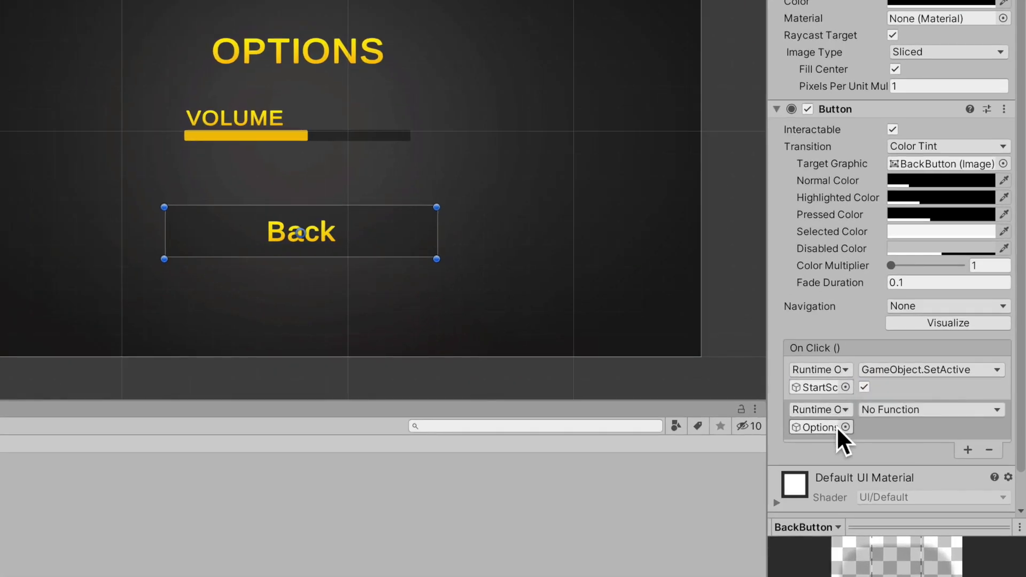
{"action": "left_click", "coordinate": [890, 413]}
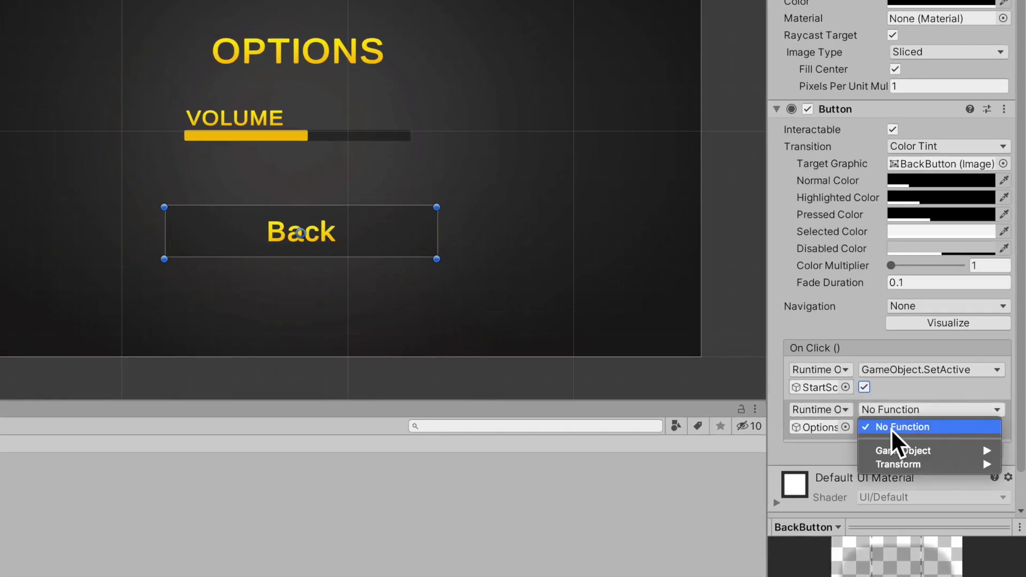
{"action": "mouse_move", "coordinate": [897, 450]}
{"action": "left_click", "coordinate": [799, 544]}
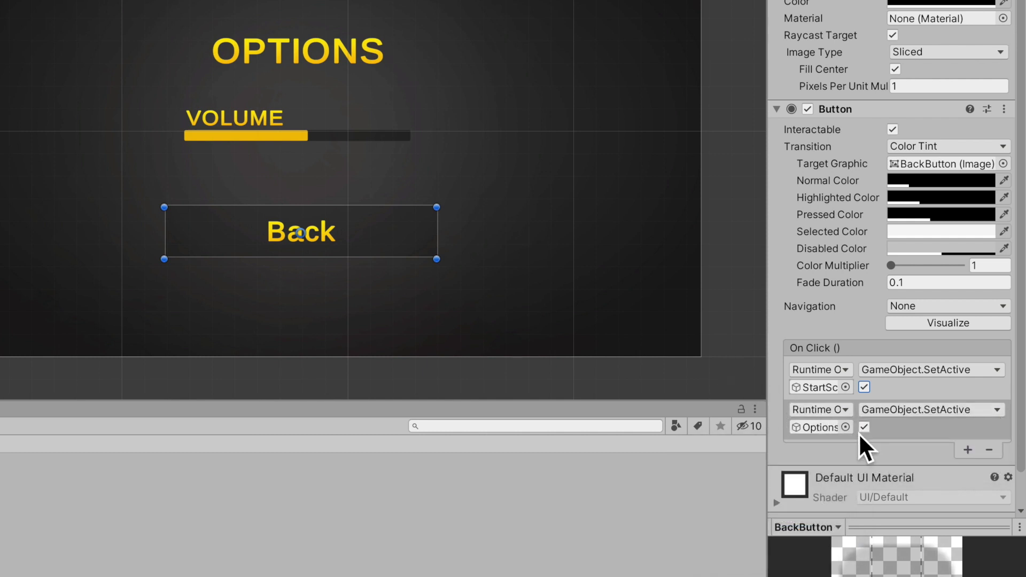
{"action": "left_click", "coordinate": [866, 430]}
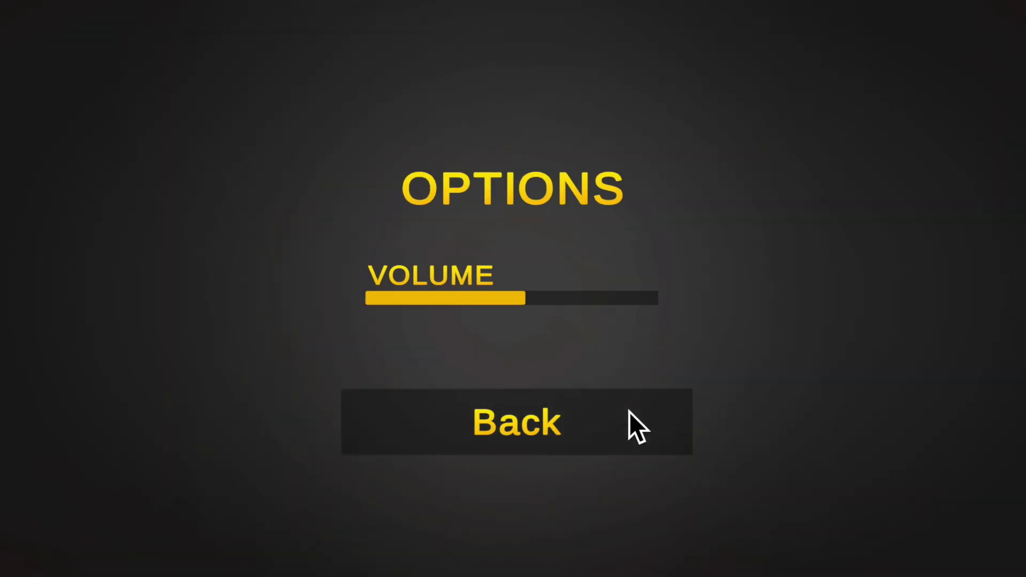
- Test Back in Play mode, then deactivate OptionsScreen and re-activate StartScreen
{"action": "left_click", "coordinate": [633, 425]}
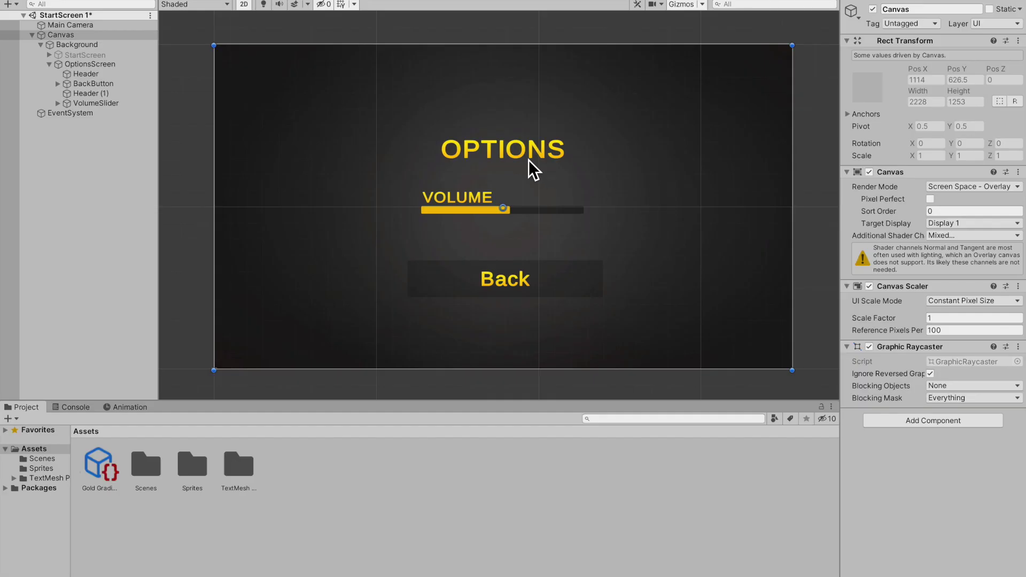
{"action": "left_click", "coordinate": [49, 65]}
{"action": "left_click", "coordinate": [77, 65]}
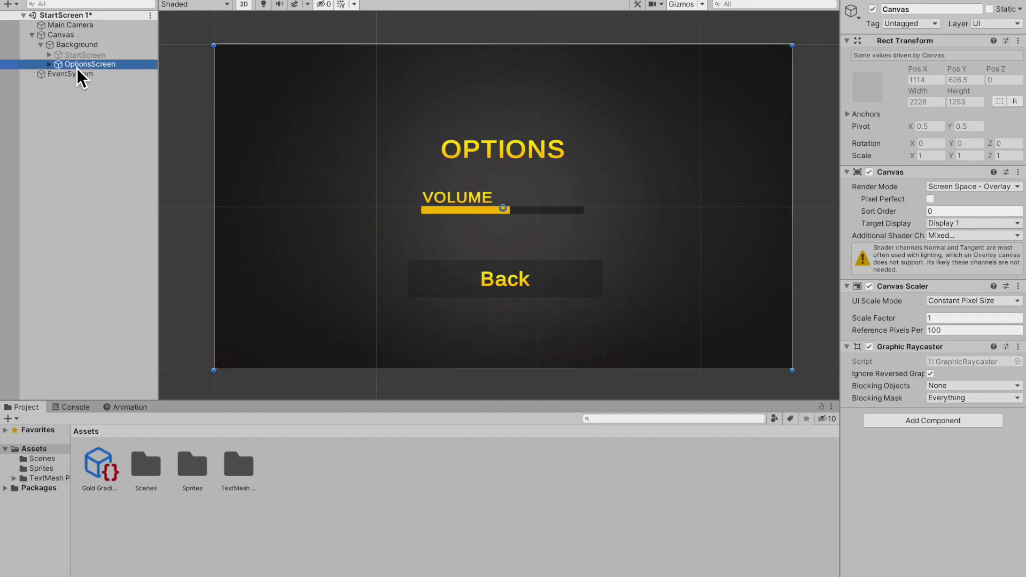
{"action": "left_click", "coordinate": [875, 10]}
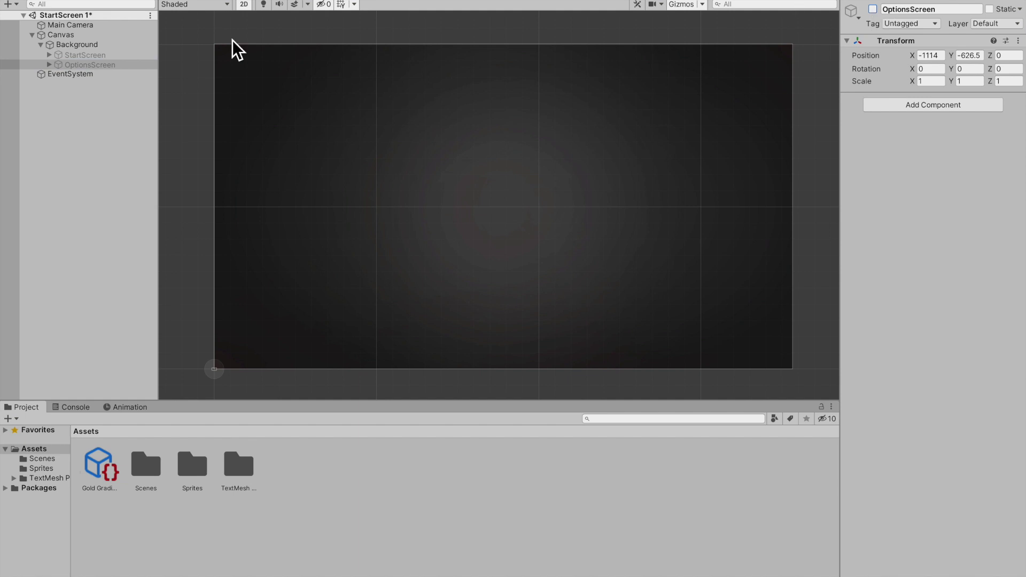
{"action": "left_click", "coordinate": [125, 56]}
{"action": "left_click", "coordinate": [874, 9]}
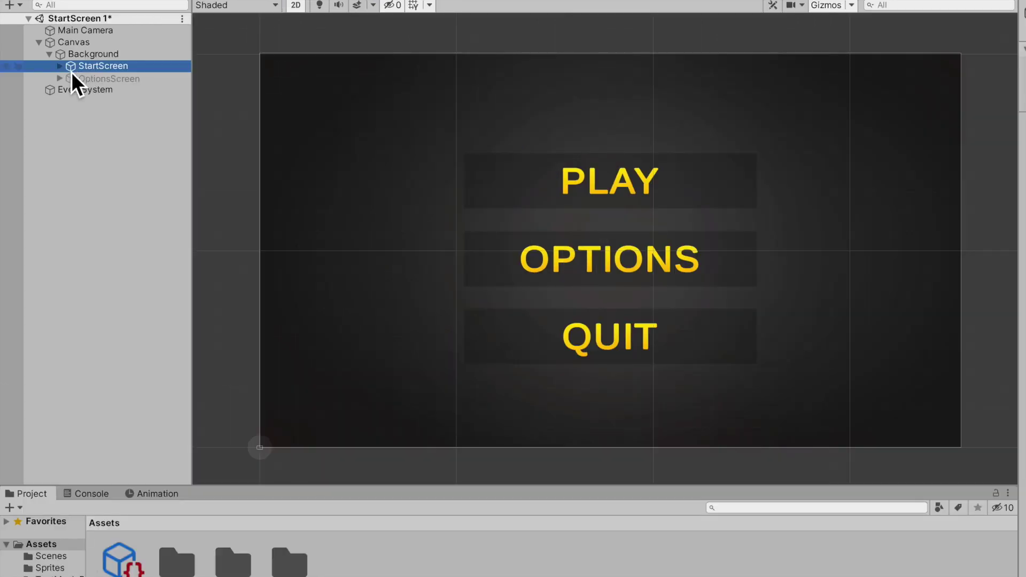
{"action": "left_click", "coordinate": [49, 55]}
- Add an OptionsButton On Click entry targeting StartScreen with GameObject.SetActive left unticked
{"action": "left_click", "coordinate": [110, 94]}
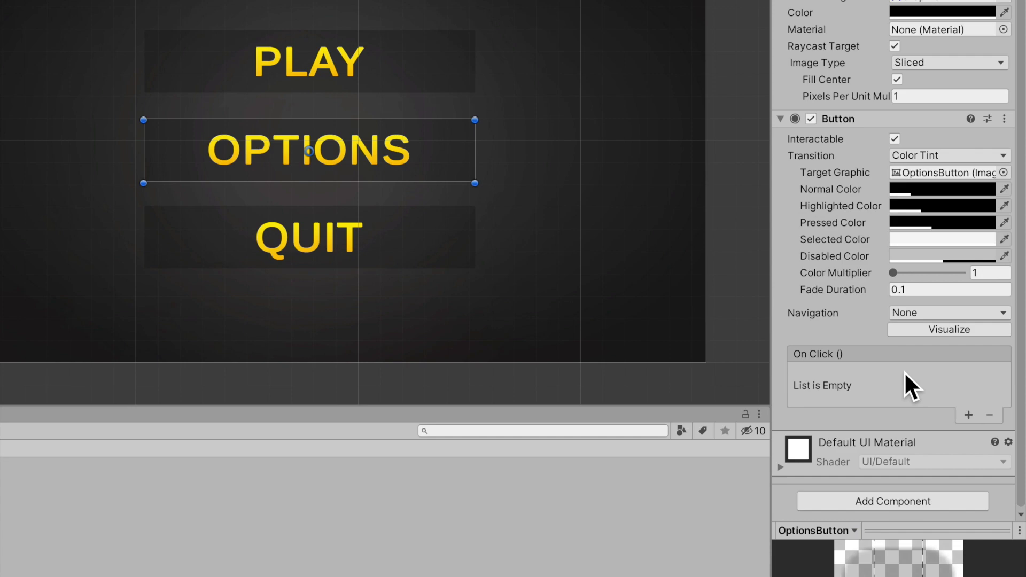
{"action": "left_click", "coordinate": [969, 415]}
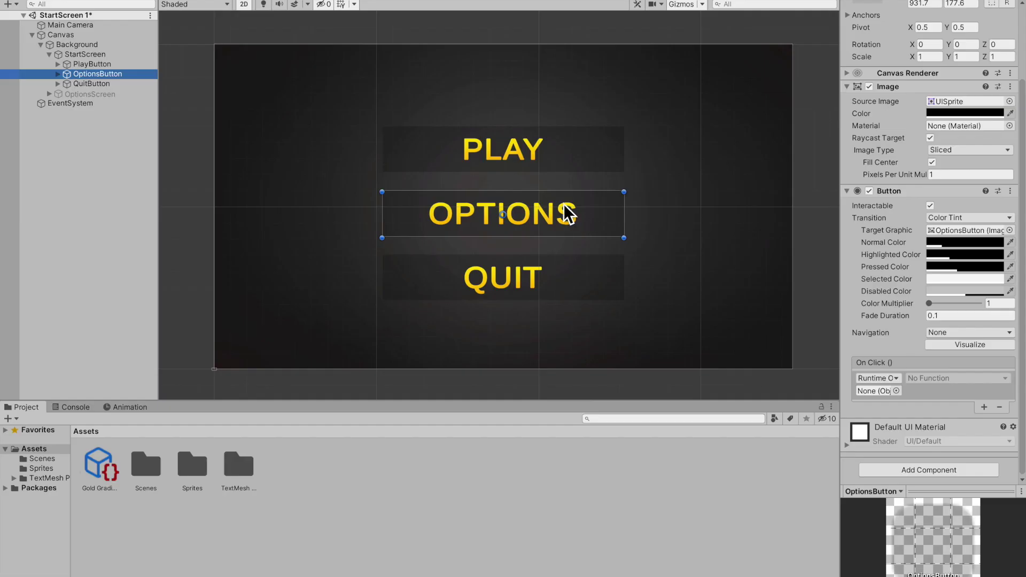
{"action": "left_click_drag", "start_coordinate": [84, 54], "coordinate": [874, 395]}
{"action": "left_click", "coordinate": [930, 379]}
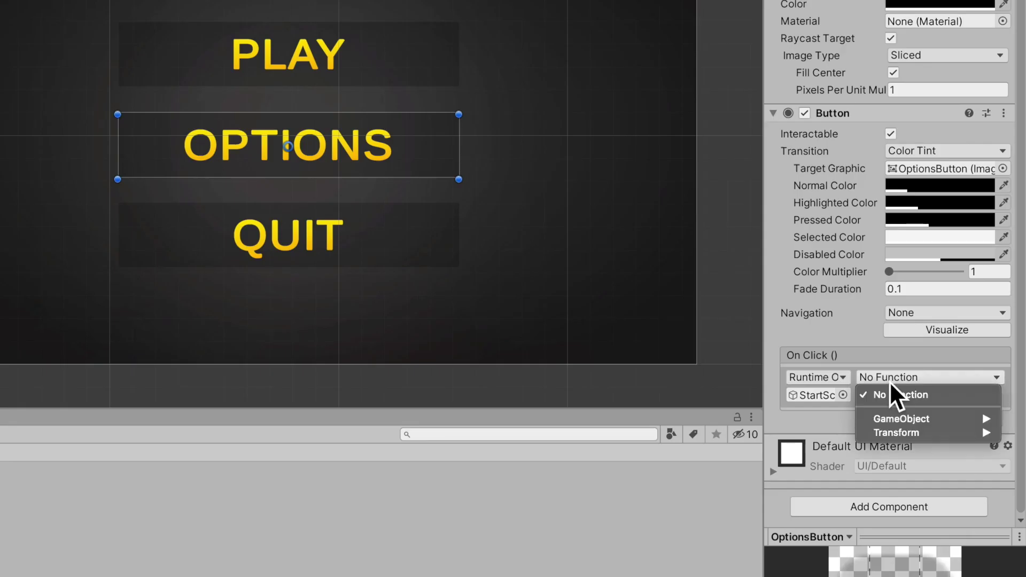
{"action": "mouse_move", "coordinate": [908, 419]}
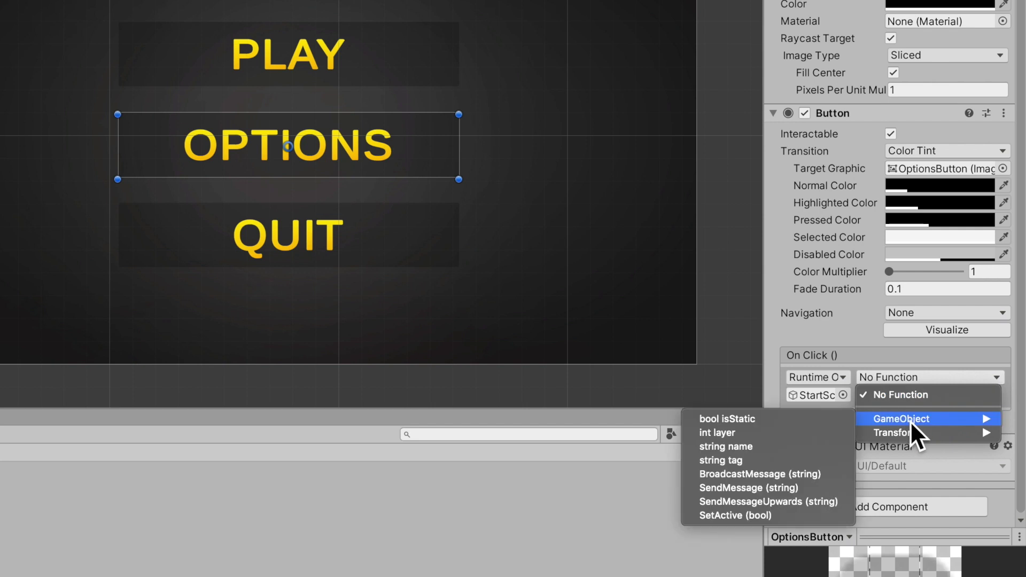
{"action": "left_click", "coordinate": [794, 515]}
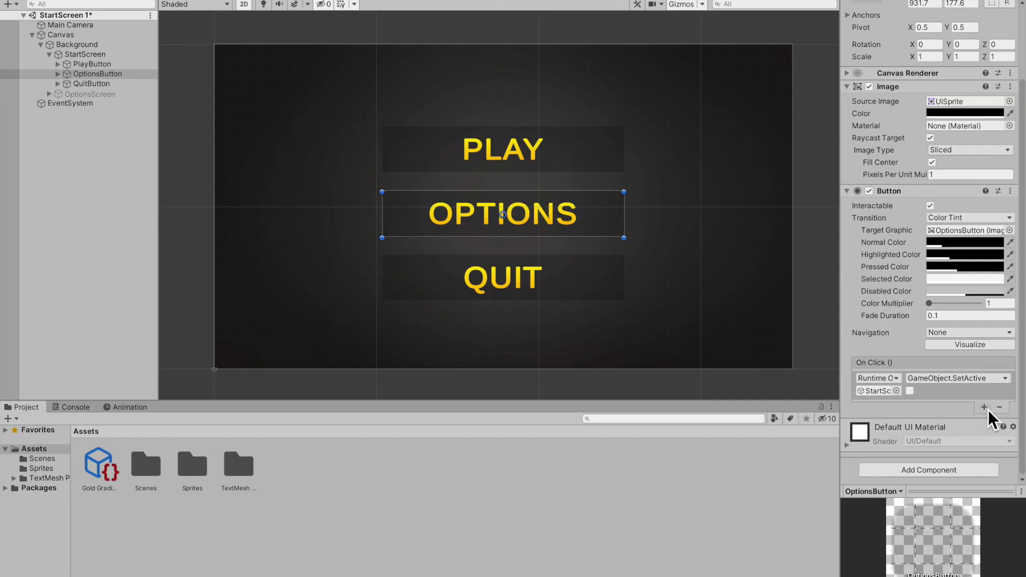
- Add a second On Click entry targeting OptionsScreen with GameObject.SetActive ticked
{"action": "left_click", "coordinate": [967, 418]}
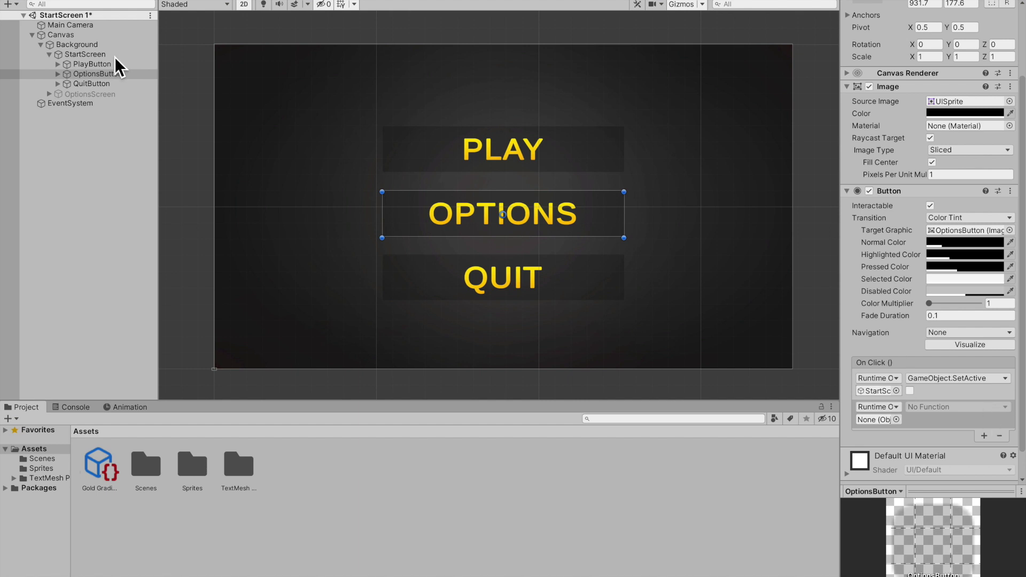
{"action": "left_click_drag", "start_coordinate": [99, 98], "coordinate": [898, 420]}
{"action": "left_click", "coordinate": [924, 409]}
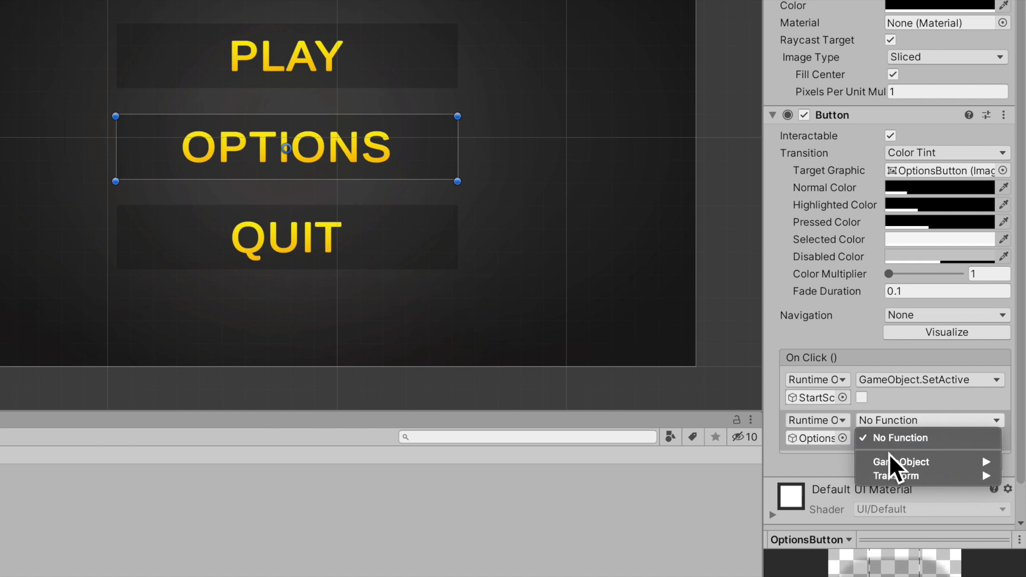
{"action": "mouse_move", "coordinate": [930, 436]}
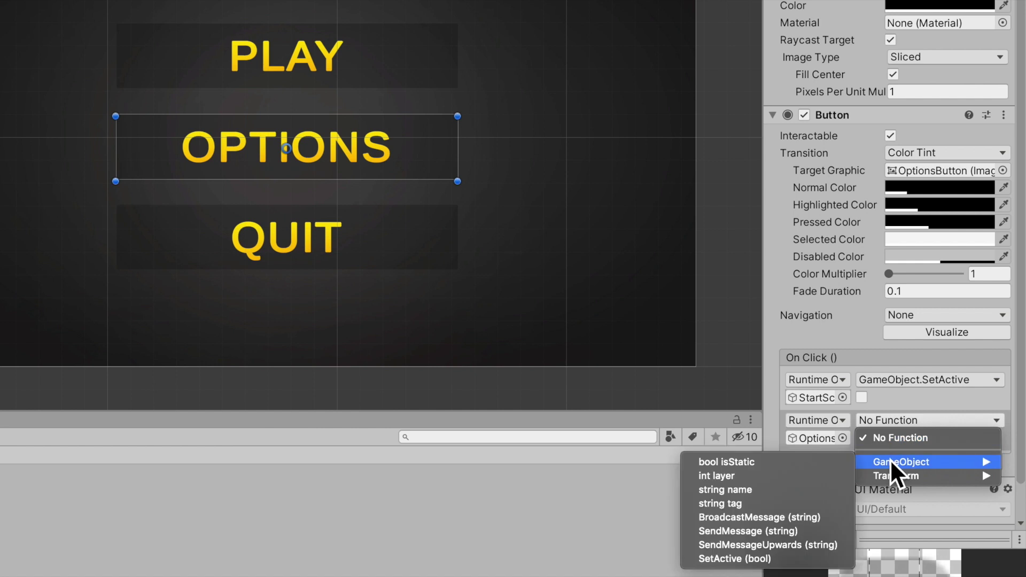
{"action": "left_click", "coordinate": [818, 558]}
{"action": "left_click", "coordinate": [863, 440]}
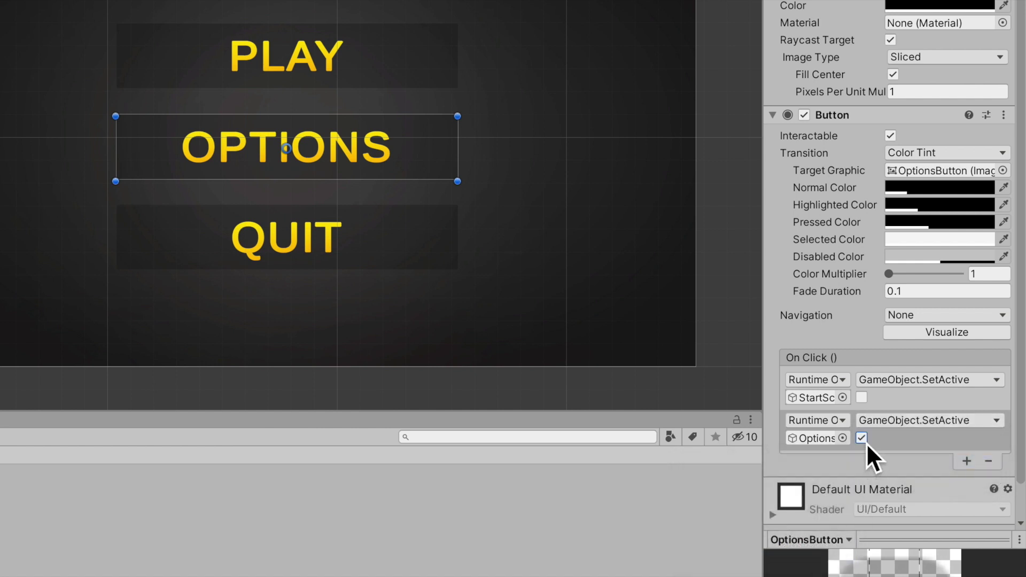
{"action": "left_click", "coordinate": [746, 310]}
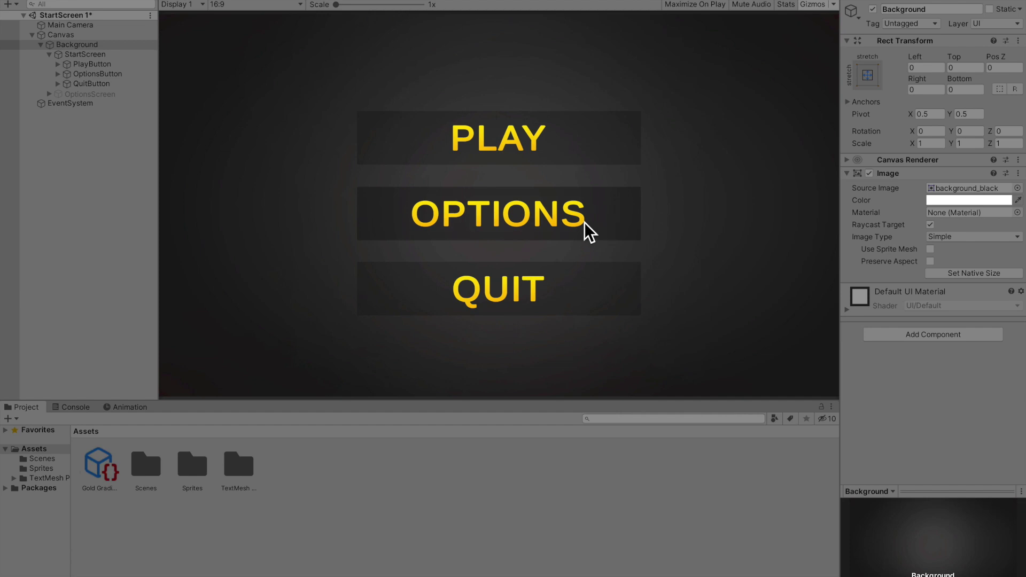
{"action": "left_click", "coordinate": [584, 222]}
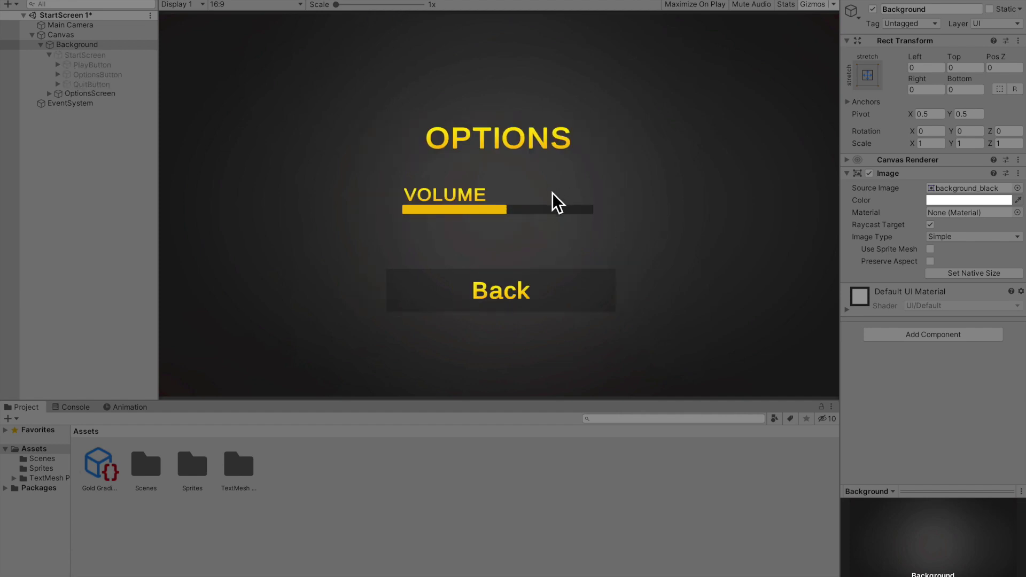
{"action": "left_click", "coordinate": [560, 300]}
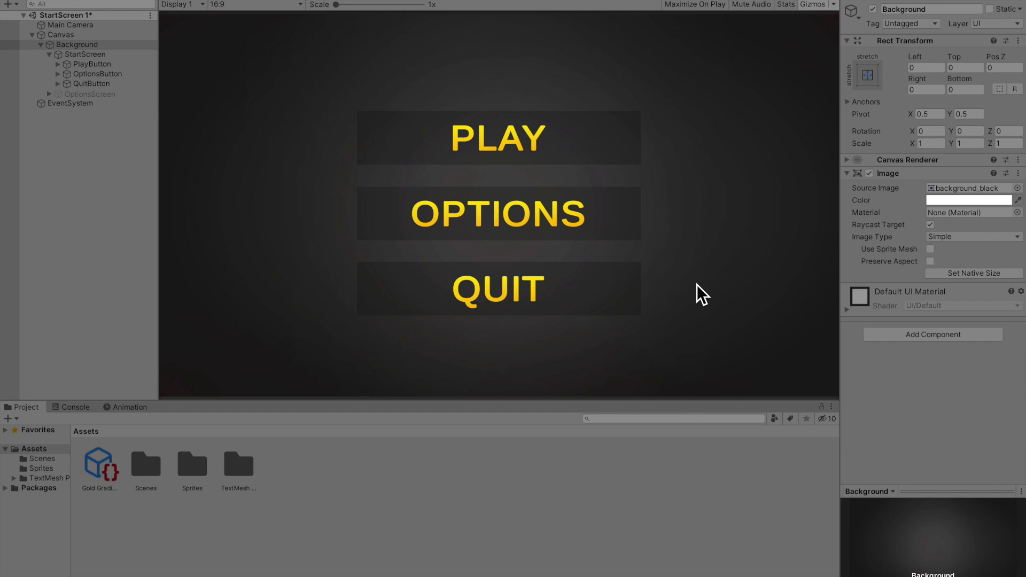
{"action": "key", "text": "ctrl+p"}
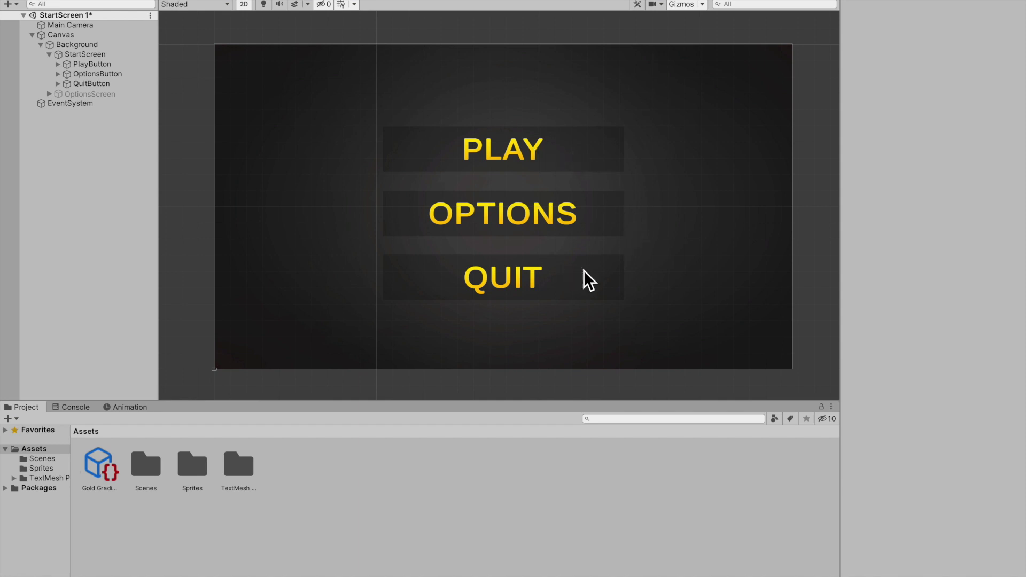
- Create an empty GameObject named SceneLoader and reset its Transform
{"action": "right_click", "coordinate": [105, 172]}
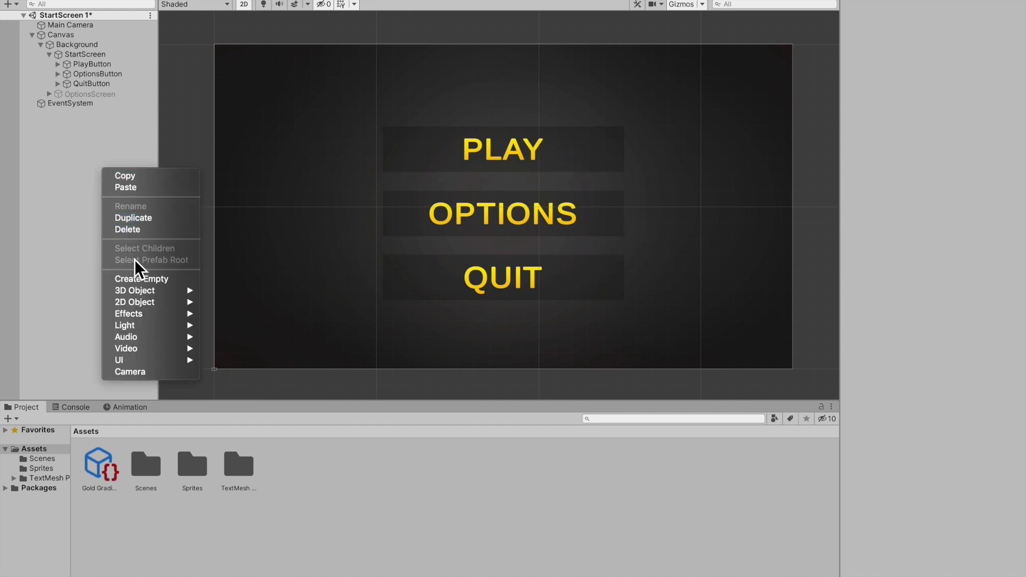
{"action": "left_click", "coordinate": [142, 278]}
{"action": "left_click", "coordinate": [952, 11]}
{"action": "type", "text": "SceneLoad"}
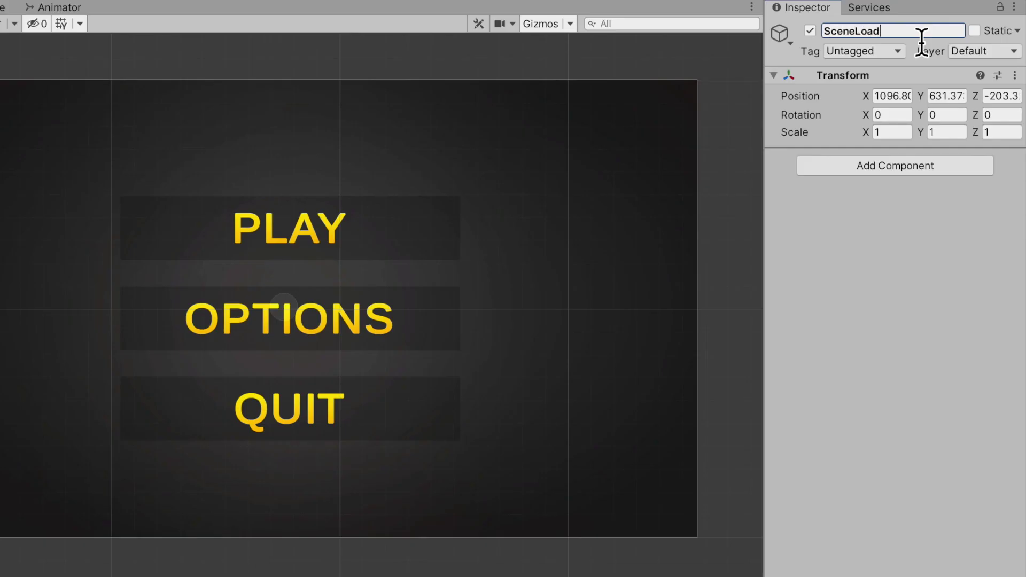
{"action": "type", "text": "er"}
{"action": "left_click", "coordinate": [1014, 75]}
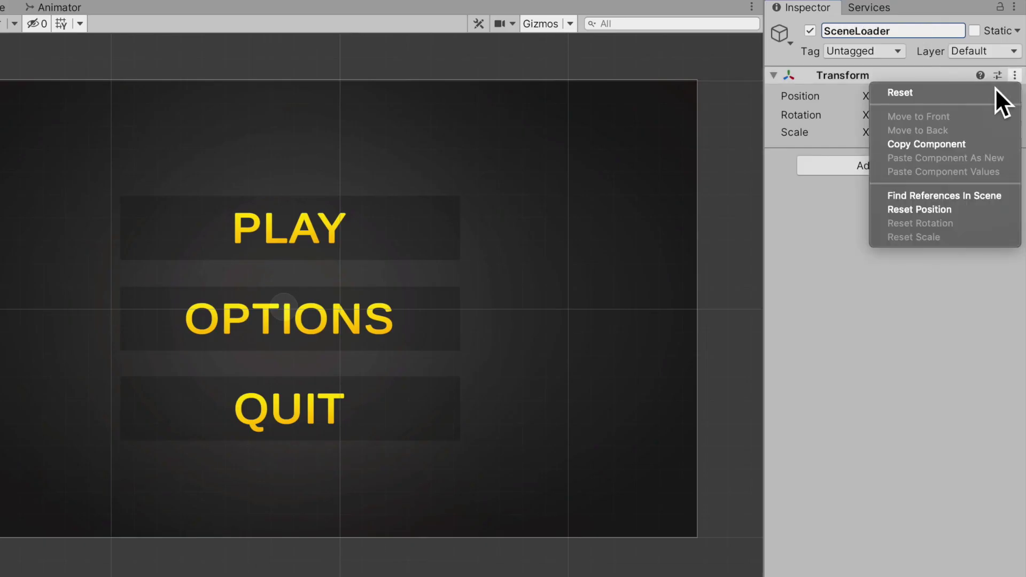
{"action": "left_click", "coordinate": [995, 92]}
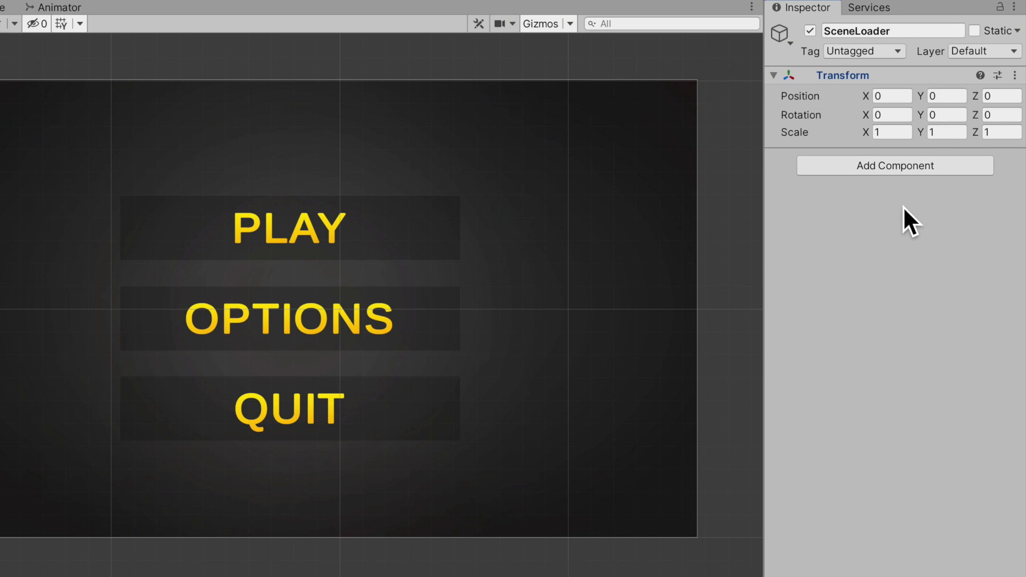
- Add a new SceneLoader script component to it and open the script for editing
{"action": "left_click", "coordinate": [913, 172]}
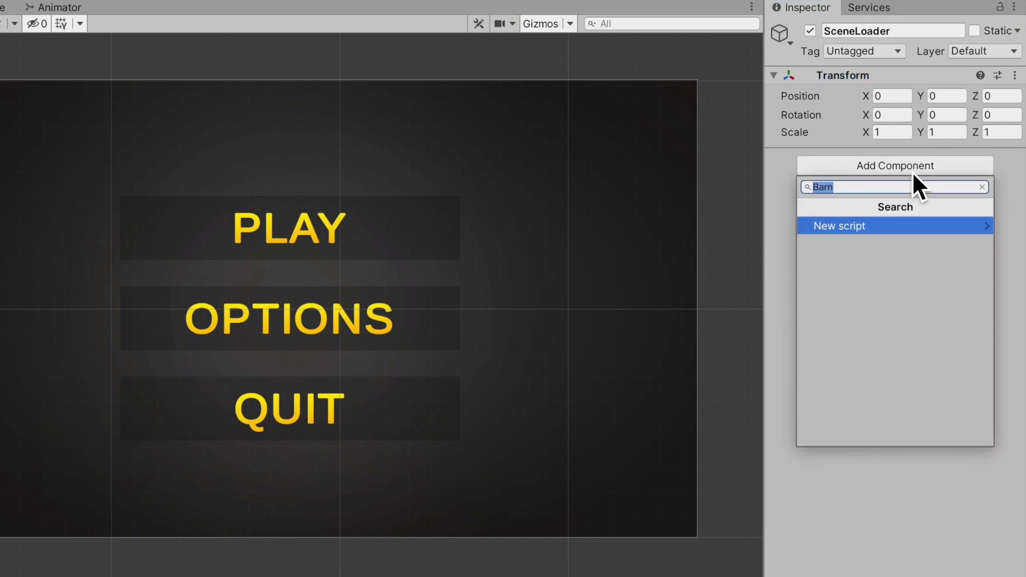
{"action": "type", "text": "SceneLoader"}
{"action": "key", "text": "Return"}
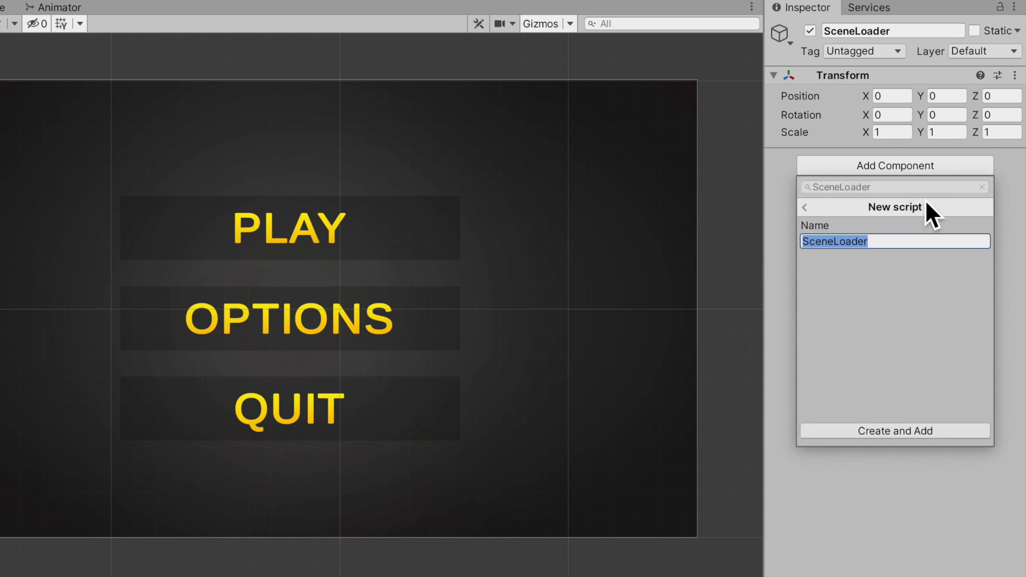
{"action": "left_click", "coordinate": [893, 431]}
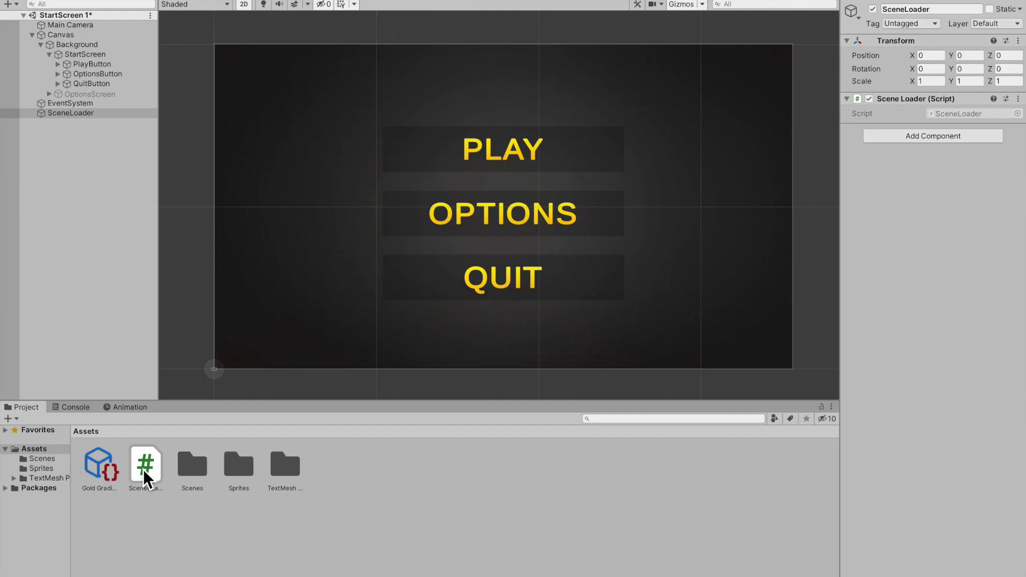
{"action": "left_click", "coordinate": [143, 471]}
{"action": "double_click", "coordinate": [143, 470]}
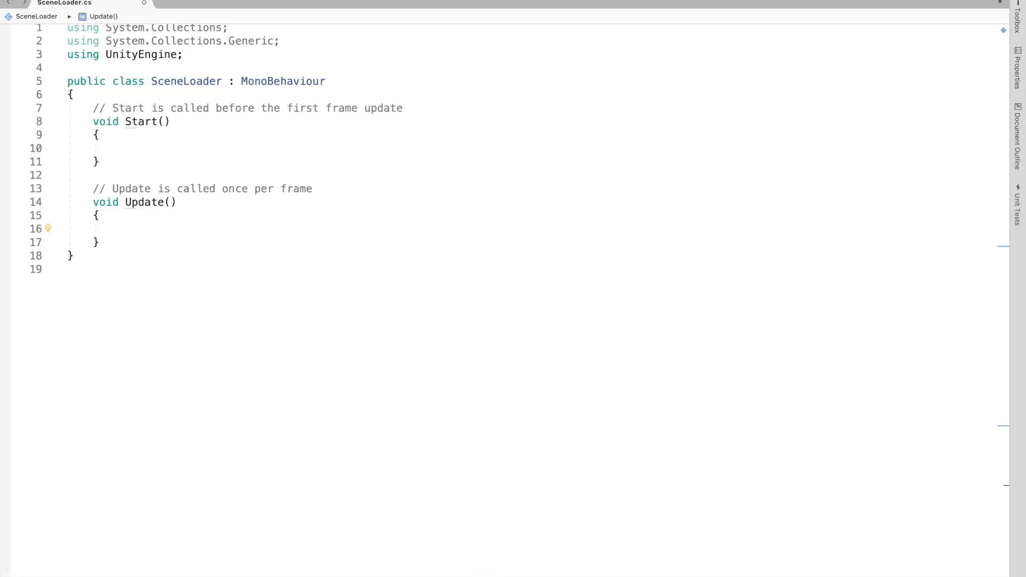
- Enlarge the code text and delete the default Start and Update methods
{"action": "key", "text": "super+shift+plus"}
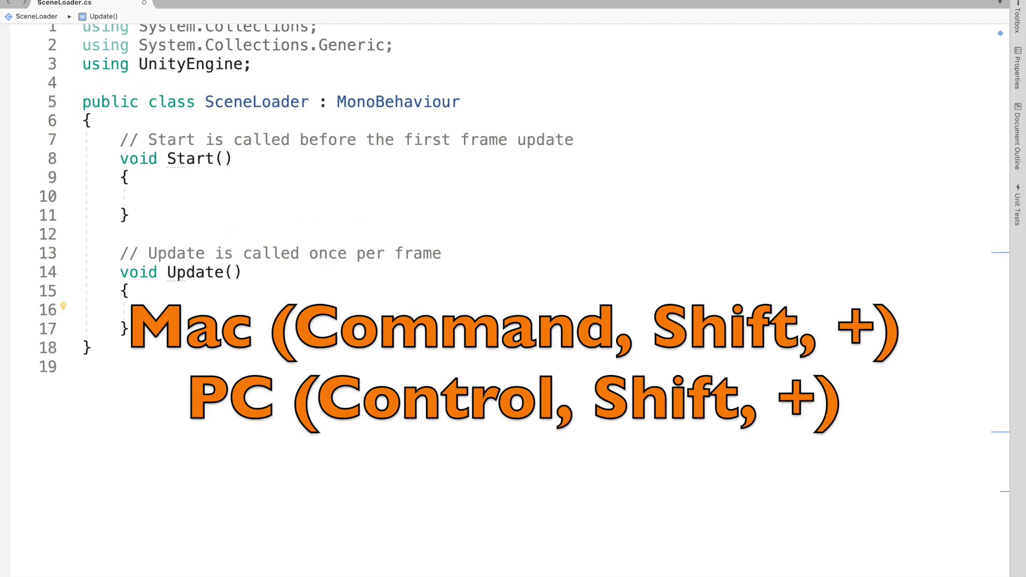
{"action": "left_click", "coordinate": [144, 338]}
{"action": "left_click_drag", "start_coordinate": [143, 338], "coordinate": [56, 151]}
{"action": "key", "text": "BackSpace"}
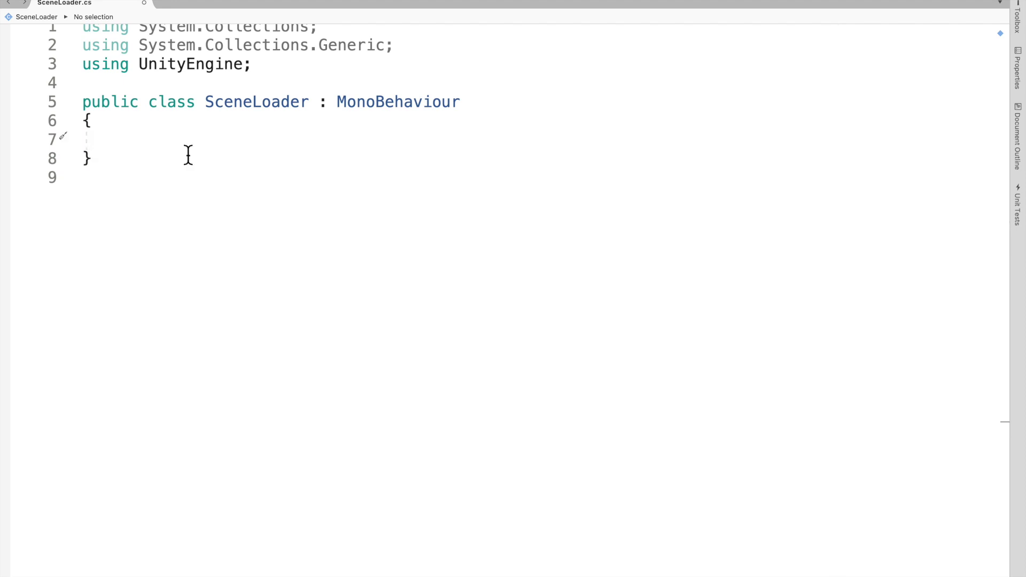
- Add 'using UnityEngine.SceneManagement;' and begin the public LoadGame method body
{"action": "left_click", "coordinate": [277, 71]}
{"action": "key", "text": "Return"}
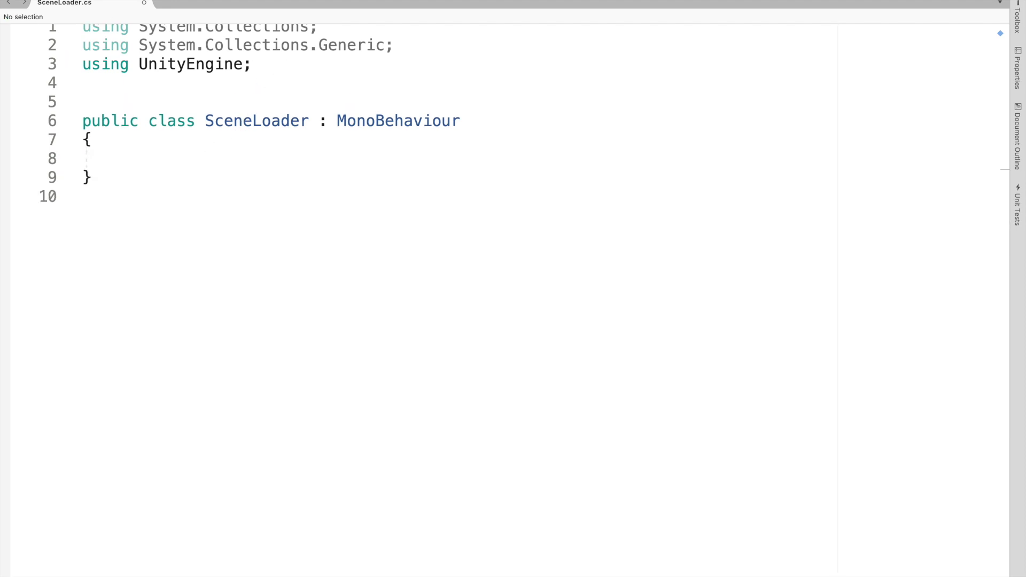
{"action": "type", "text": "using Unity"}
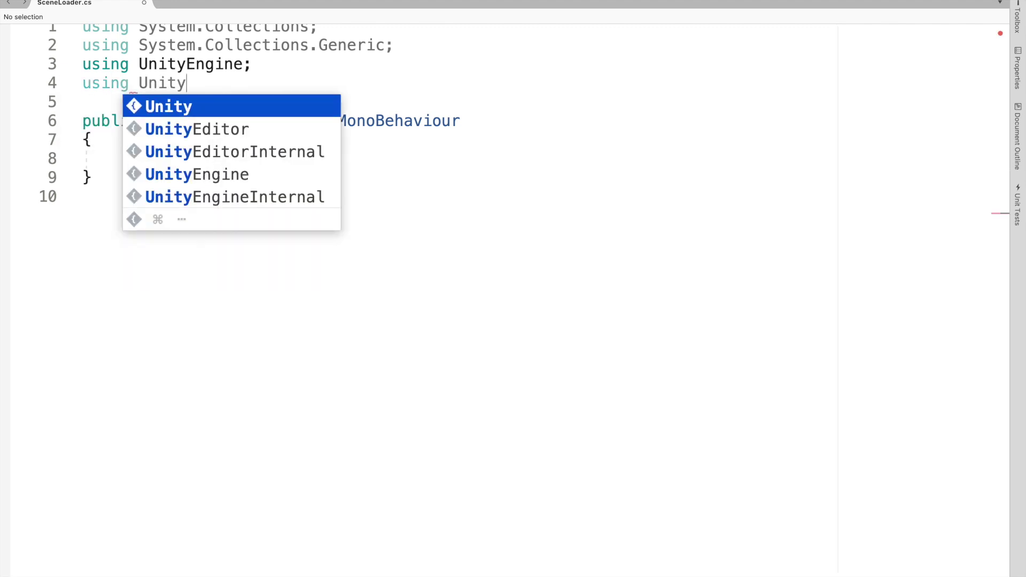
{"action": "type", "text": "Engine.SceneManagement;  "}
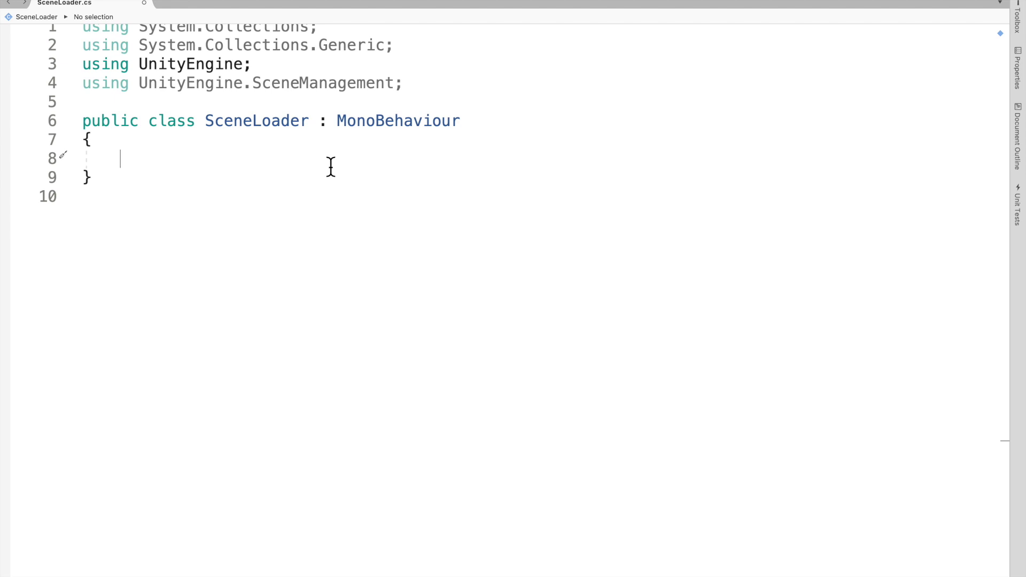
{"action": "type", "text": "public"}
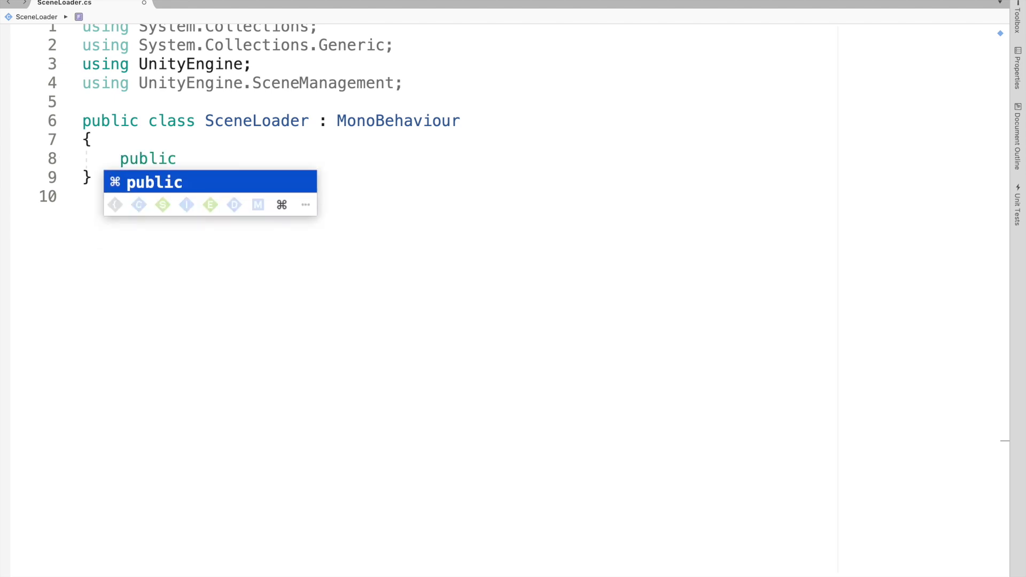
{"action": "type", "text": " class SceneLoader : MonoBehaviour {     public void LoadGame()"}
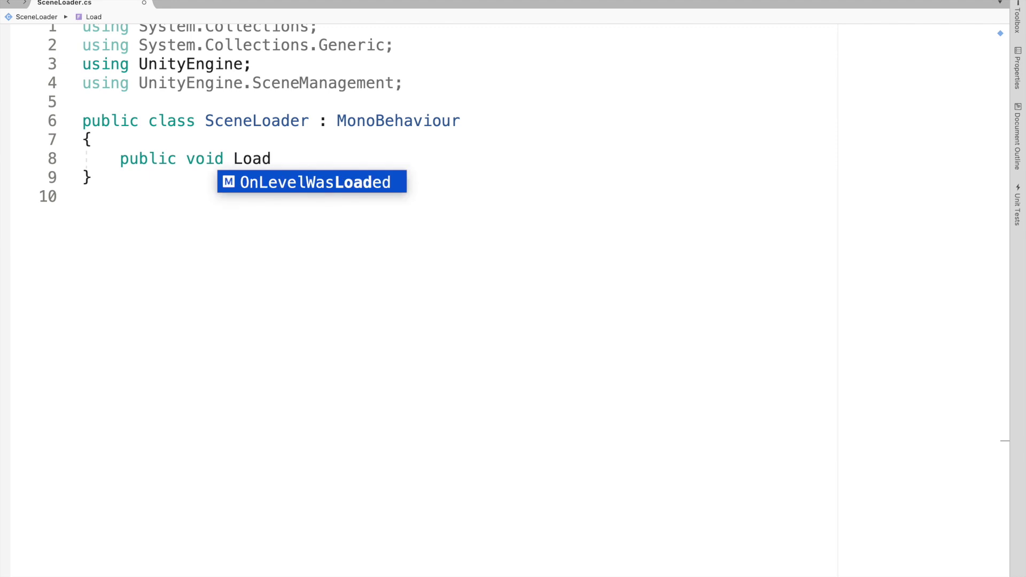
{"action": "key", "text": "Return"}
{"action": "type", "text": "{"}
{"action": "key", "text": "Return"}
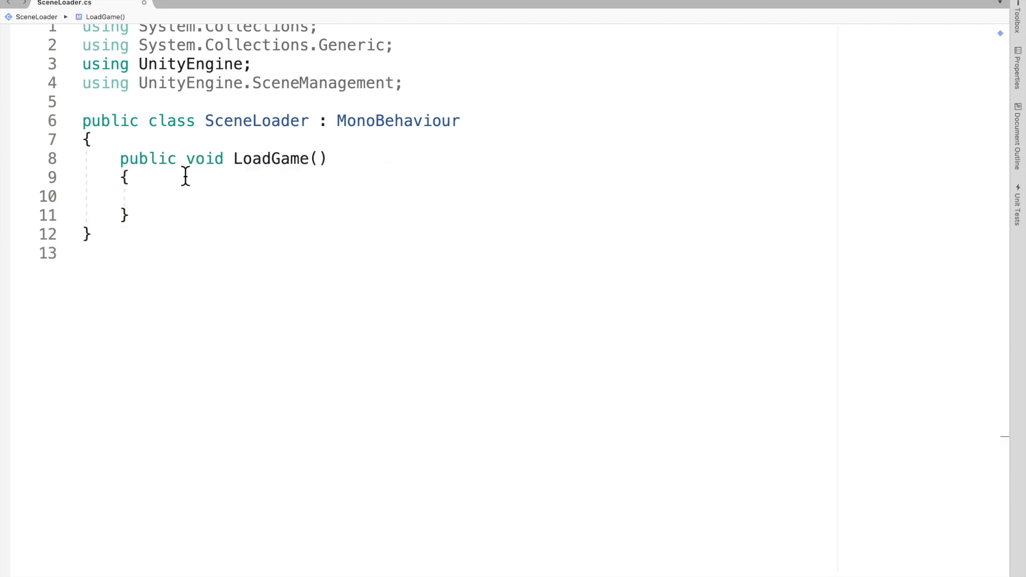
- Keep LoadGame public and have it call SceneManager.LoadScene(SceneManager.GetActiveScene().buildIndex + 1)
{"action": "double_click", "coordinate": [160, 161]}
{"action": "type", "text": "private"}
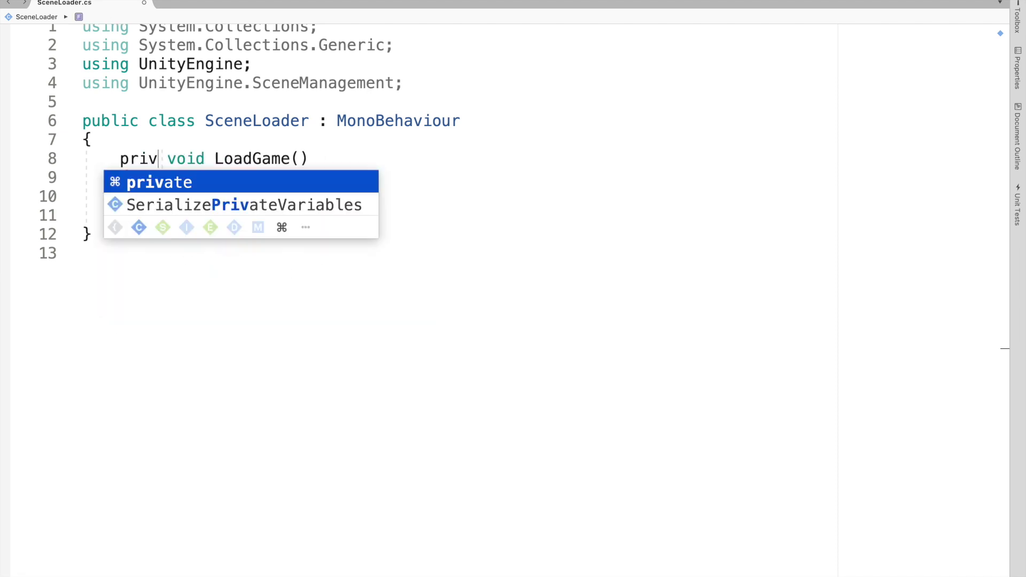
{"action": "key", "text": "BackSpace"}
{"action": "key", "text": "BackSpace"}
{"action": "key", "text": "BackSpace"}
{"action": "key", "text": "BackSpace"}
{"action": "key", "text": "BackSpace"}
{"action": "key", "text": "BackSpace"}
{"action": "key", "text": "BackSpace"}
{"action": "key", "text": "BackSpace"}
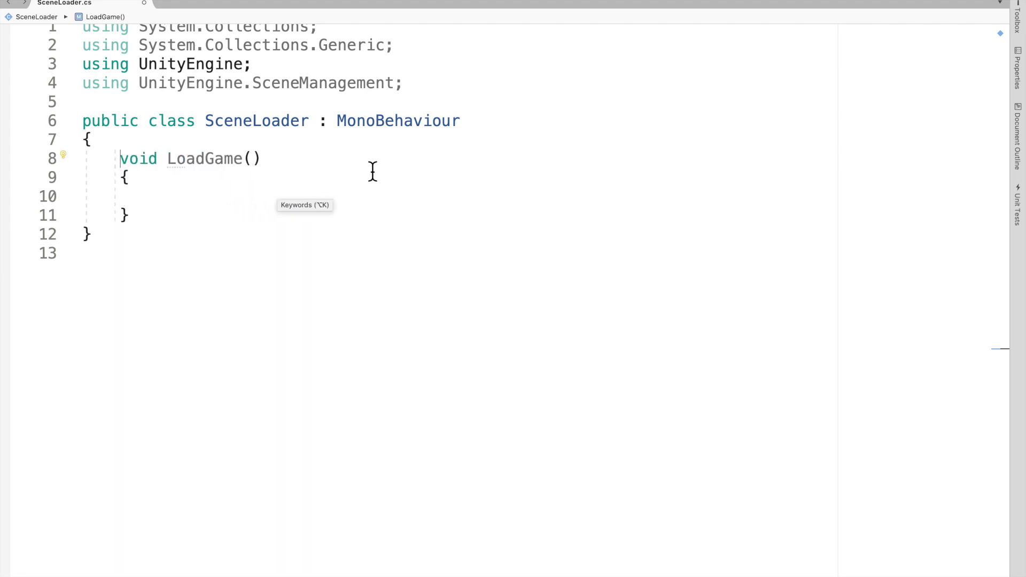
{"action": "type", "text": "public"}
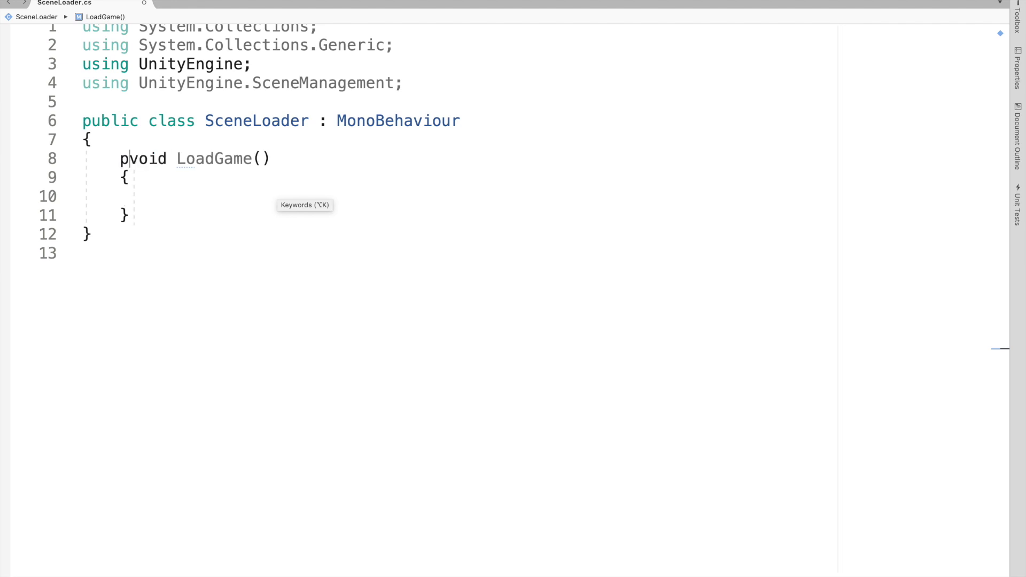
{"action": "left_click", "coordinate": [259, 202]}
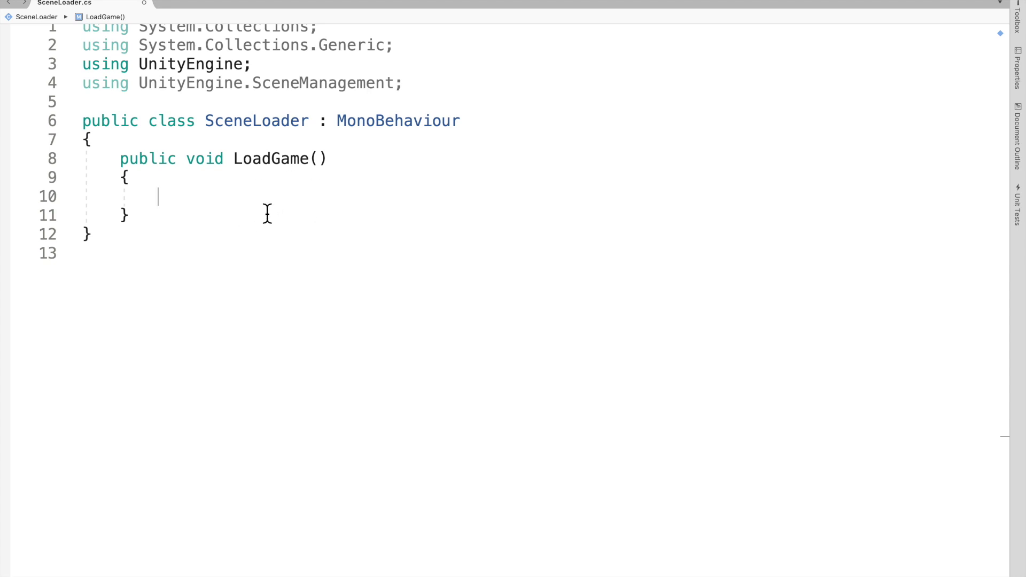
{"action": "type", "text": "SceneManager.LoadScene"}
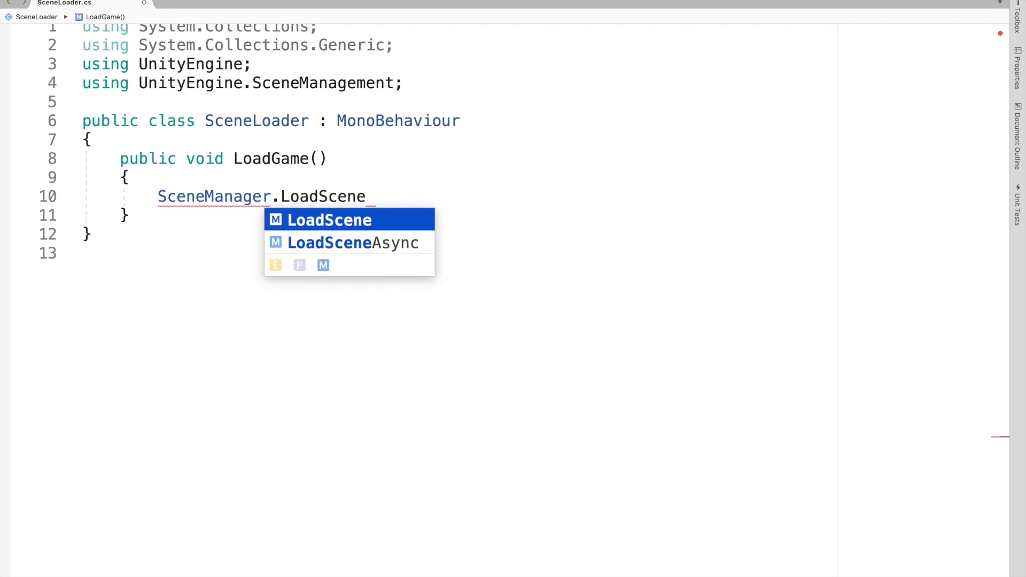
{"action": "type", "text": "("}
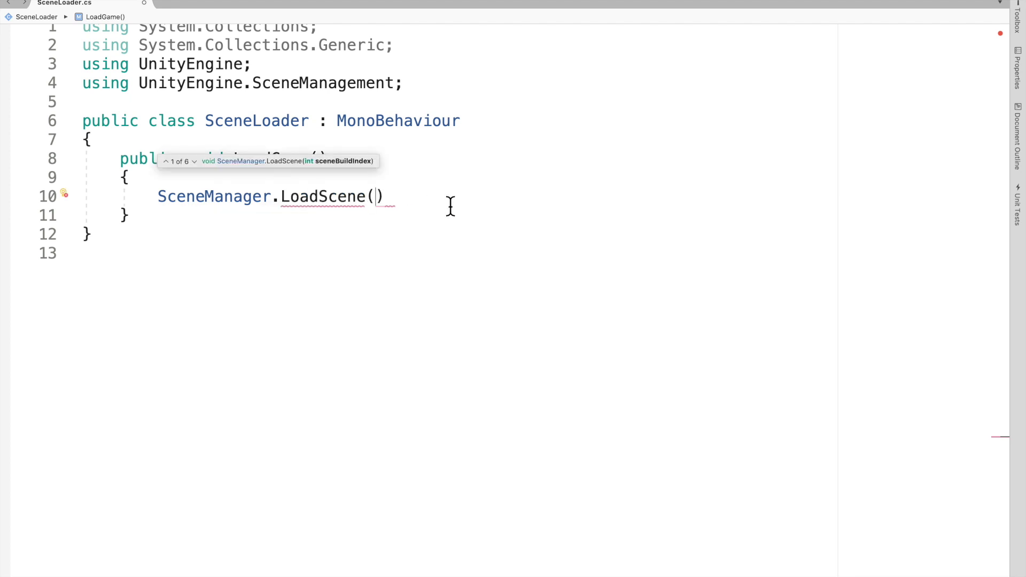
{"action": "type", "text": "\"Game"}
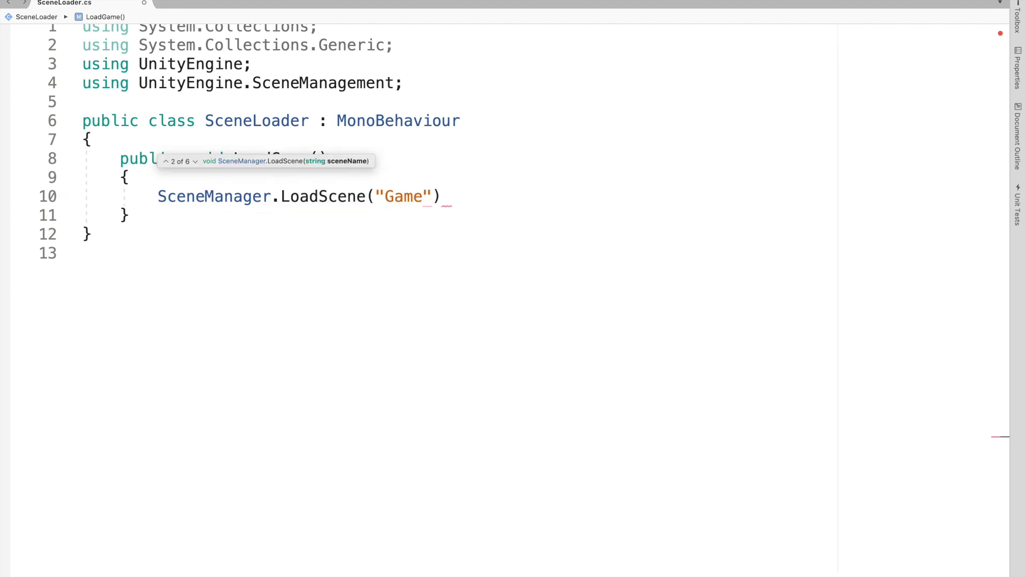
{"action": "key", "text": "BackSpace"}
{"action": "key", "text": "BackSpace"}
{"action": "key", "text": "BackSpace"}
{"action": "key", "text": "BackSpace"}
{"action": "key", "text": "BackSpace"}
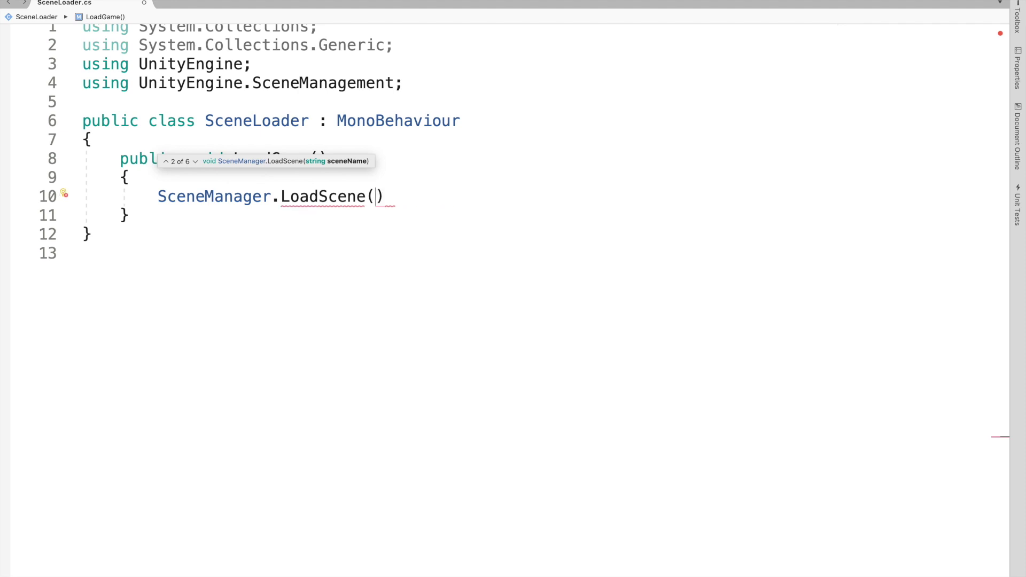
{"action": "key", "text": "Up"}
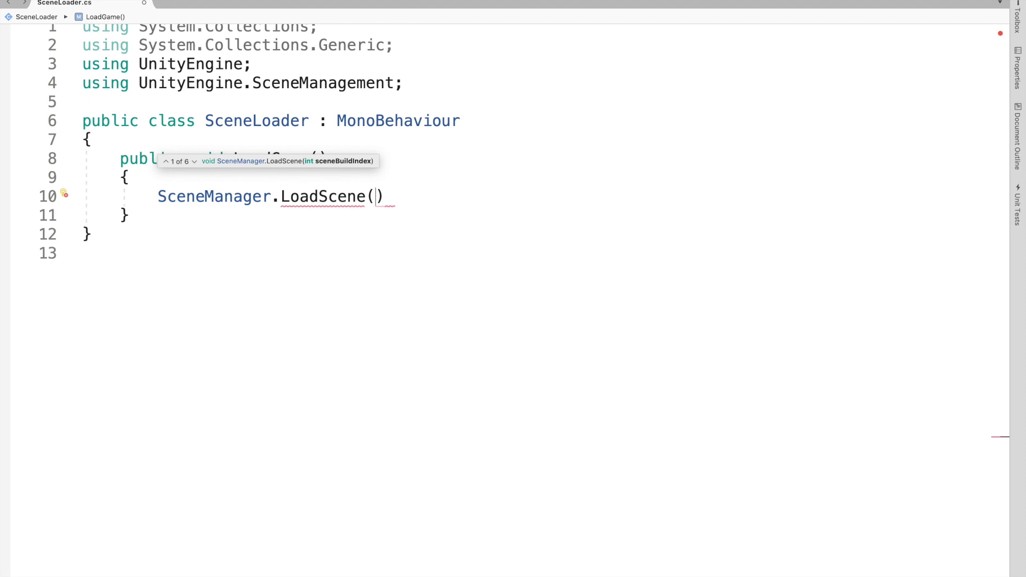
{"action": "type", "text": "SceneManager.GetAc"}
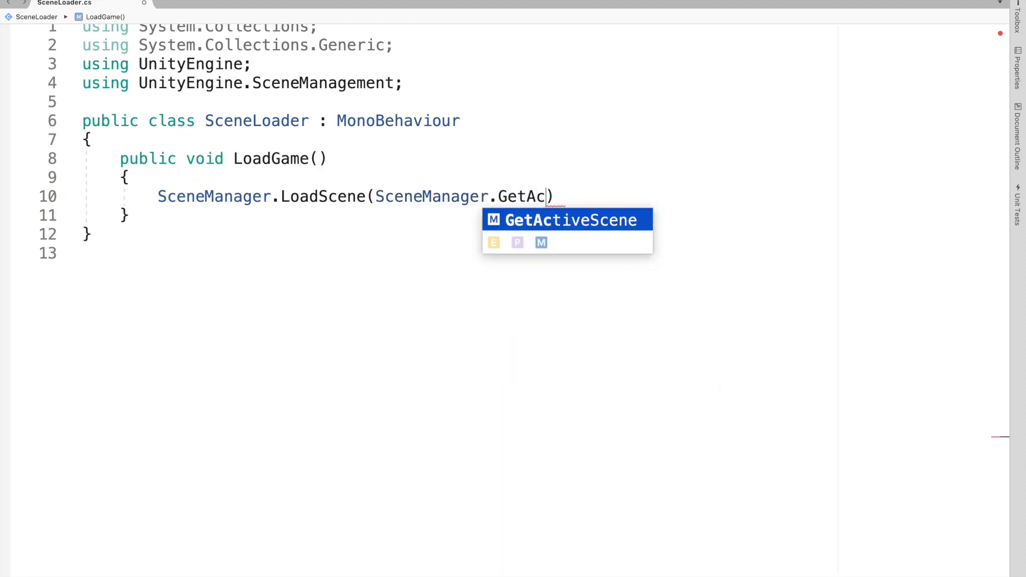
{"action": "key", "text": "Tab"}
{"action": "type", "text": "().buildIndex"}
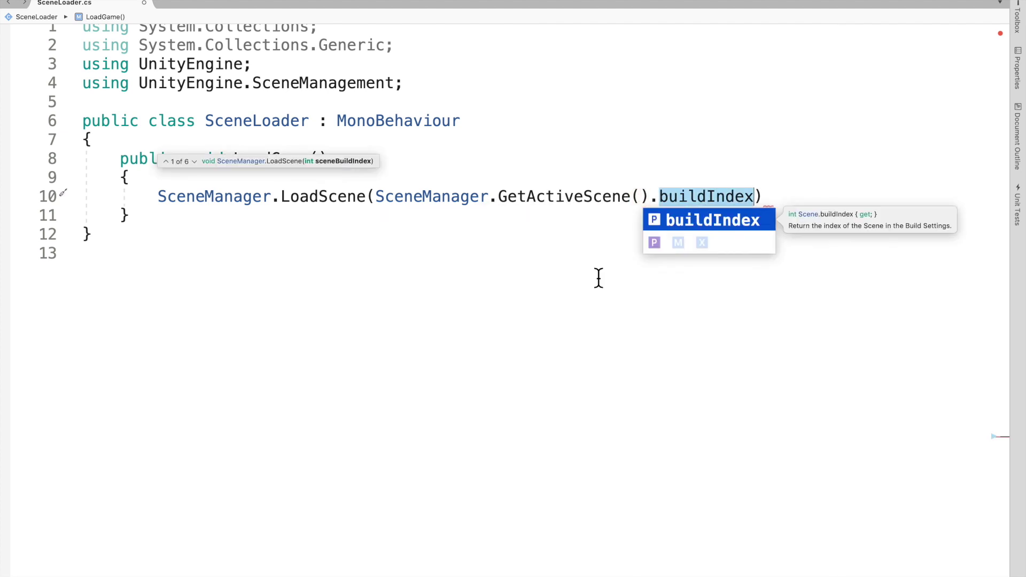
{"action": "type", "text": " + 1)"}
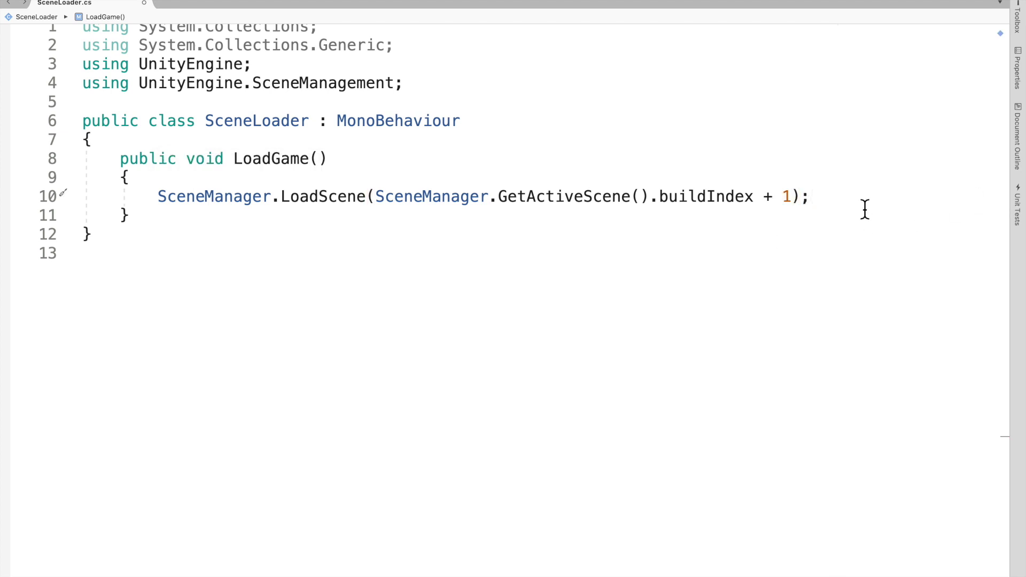
- Review the LoadScene statement and add blank lines after LoadGame for another method
{"action": "left_click_drag", "start_coordinate": [864, 208], "coordinate": [153, 213]}
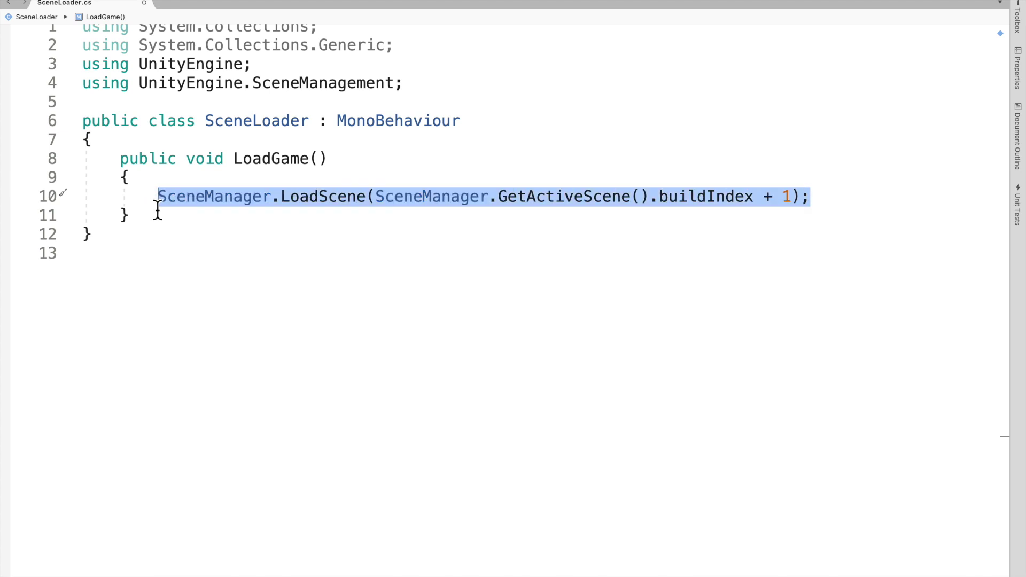
{"action": "left_click", "coordinate": [245, 235]}
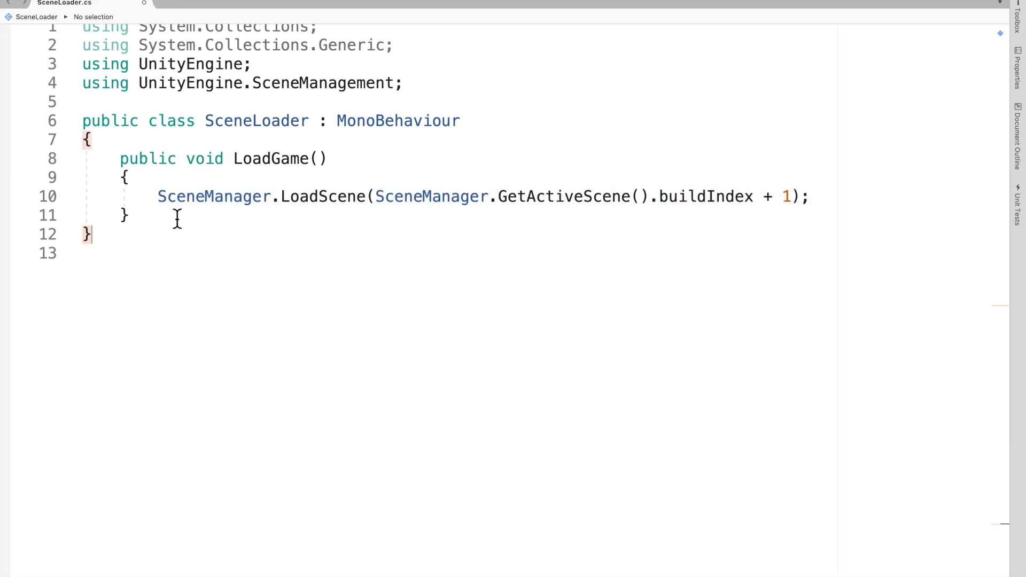
{"action": "mouse_move", "coordinate": [159, 206]}
{"action": "left_mouse_down"}
{"action": "mouse_move", "coordinate": [819, 206]}
{"action": "mouse_move", "coordinate": [158, 205]}
{"action": "left_mouse_up"}
{"action": "left_click", "coordinate": [819, 205]}
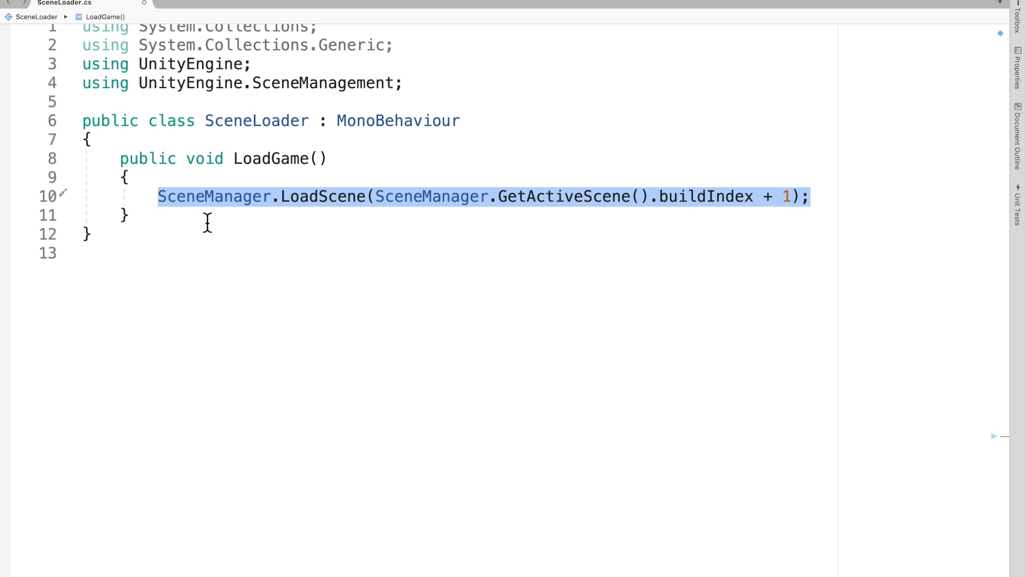
{"action": "left_click", "coordinate": [208, 223]}
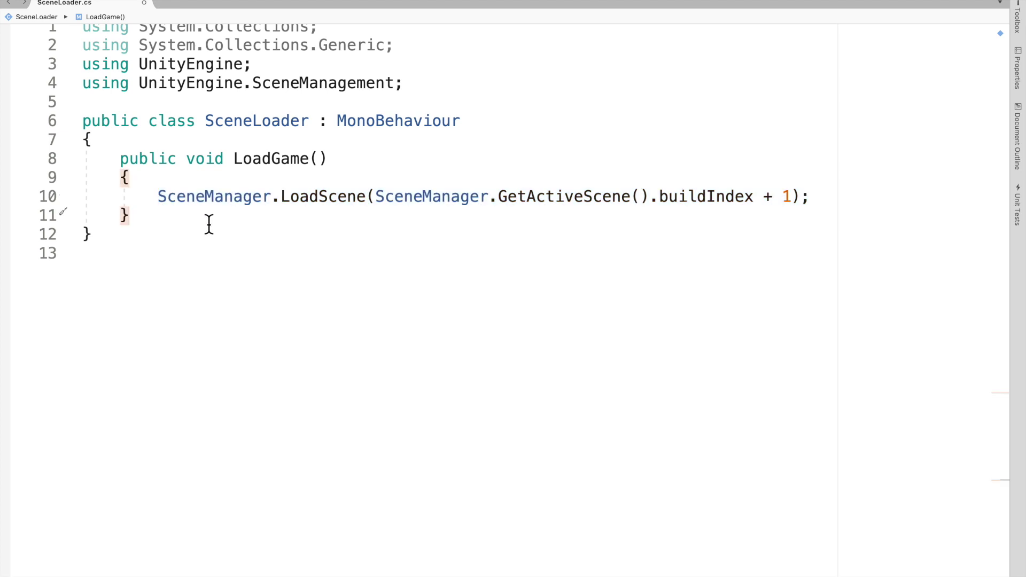
{"action": "key", "text": "Return"}
{"action": "key", "text": "Return"}
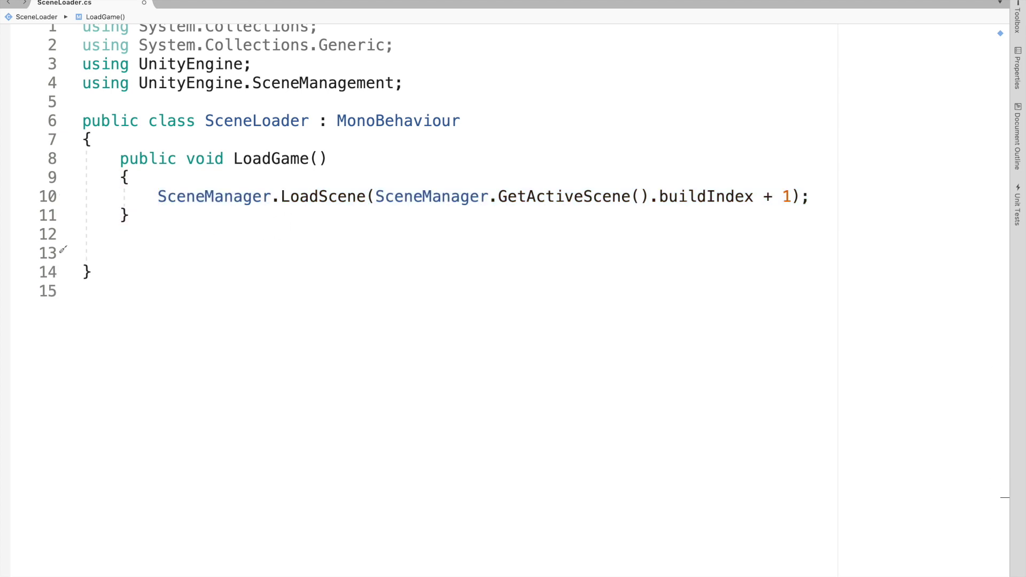
- Write public void QuitGame() calling Application.Quit() and Debug.Log("Quit!")
{"action": "type", "text": "public void QuitGame() "}
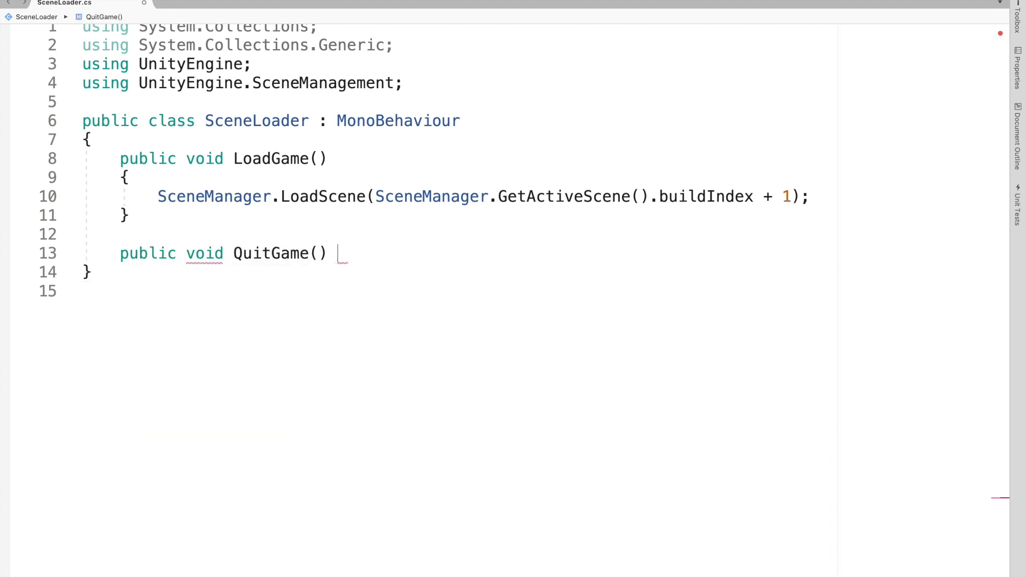
{"action": "type", "text": "{"}
{"action": "key", "text": "Return"}
{"action": "type", "text": "Appli"}
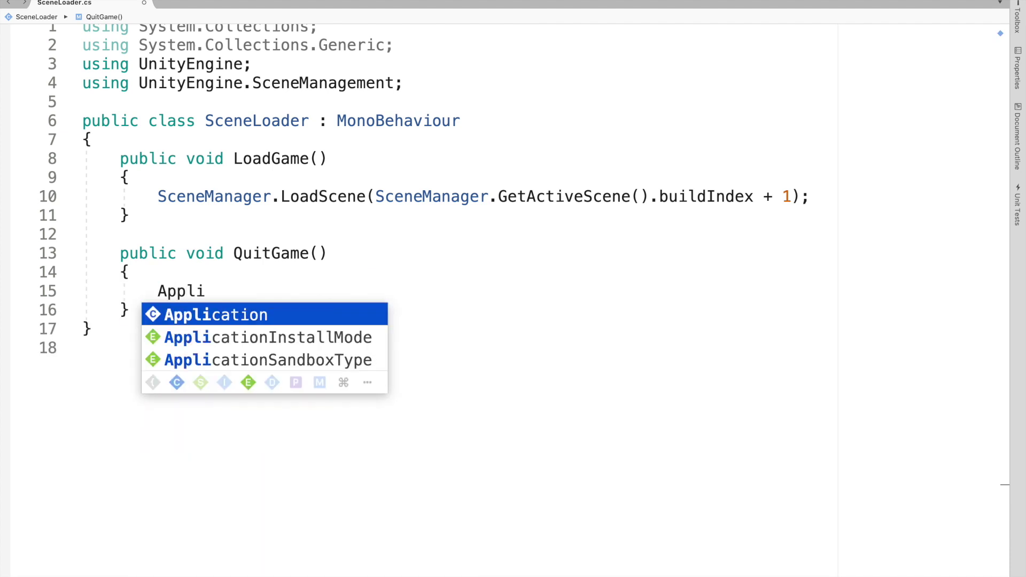
{"action": "type", "text": "cation.Qui"}
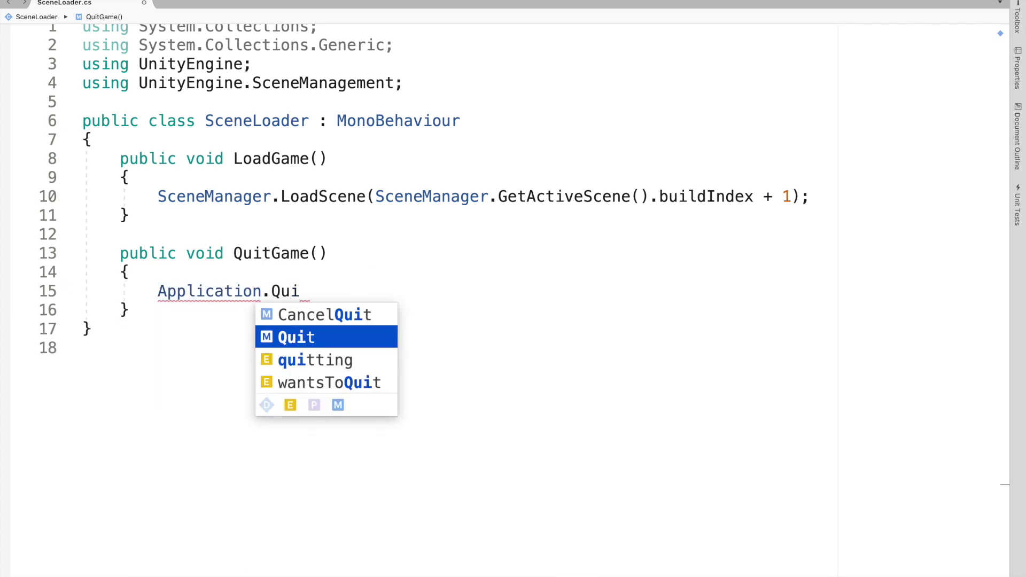
{"action": "type", "text": "t();"}
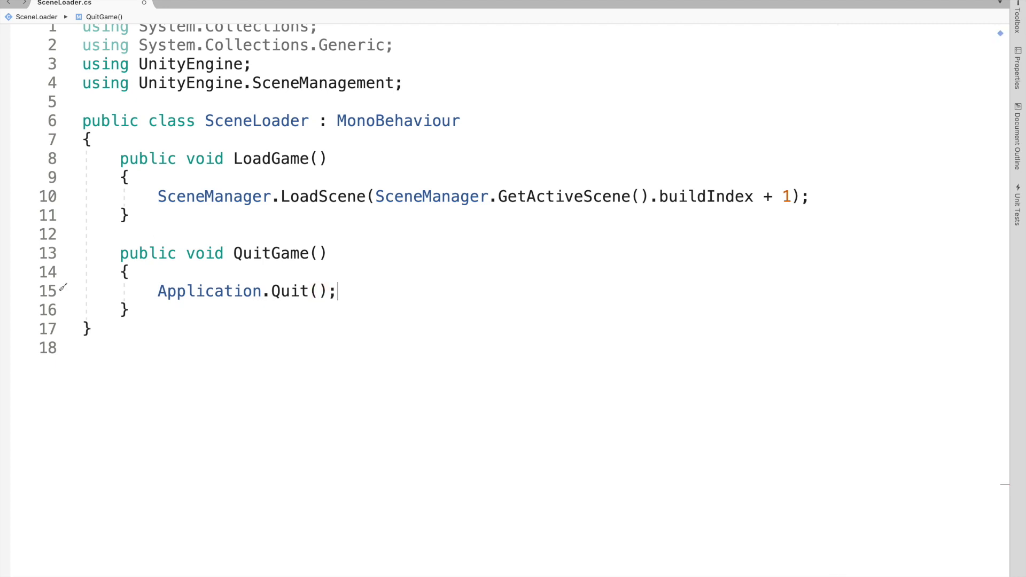
{"action": "key", "text": "Return"}
{"action": "type", "text": "Debug."}
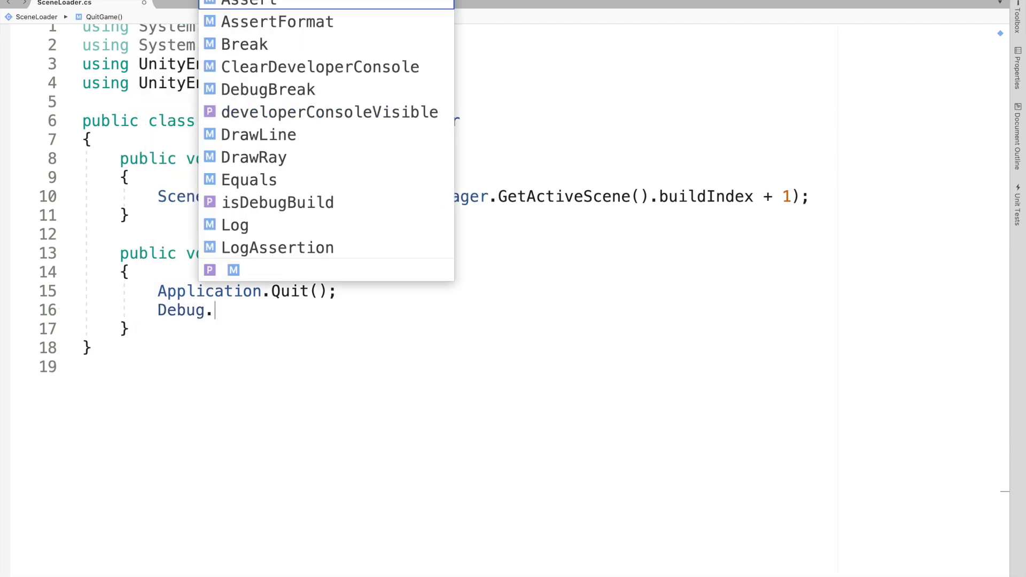
{"action": "type", "text": "Log(\"Quit!\");"}
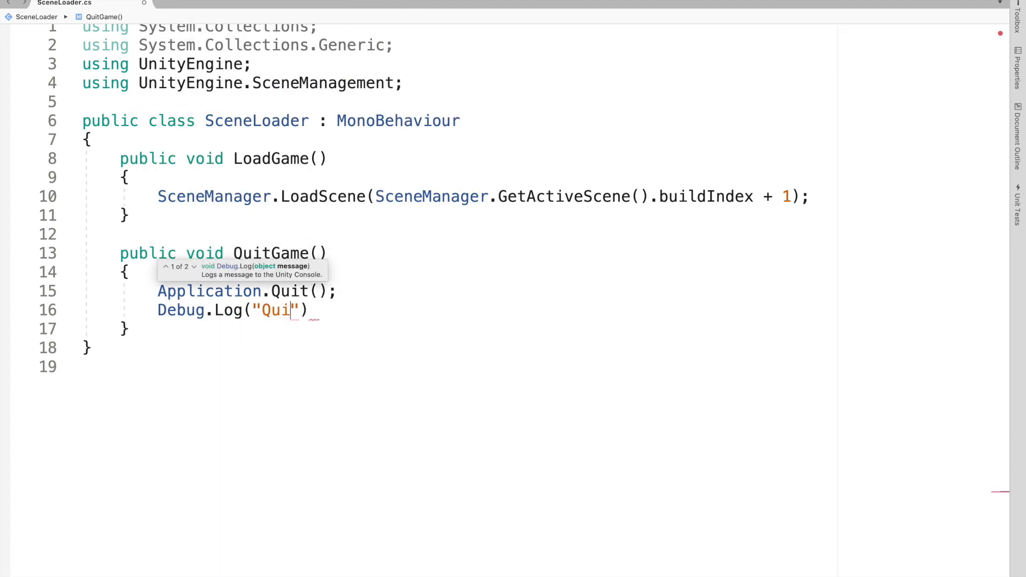
{"action": "left_click_drag", "start_coordinate": [810, 197], "coordinate": [159, 196]}
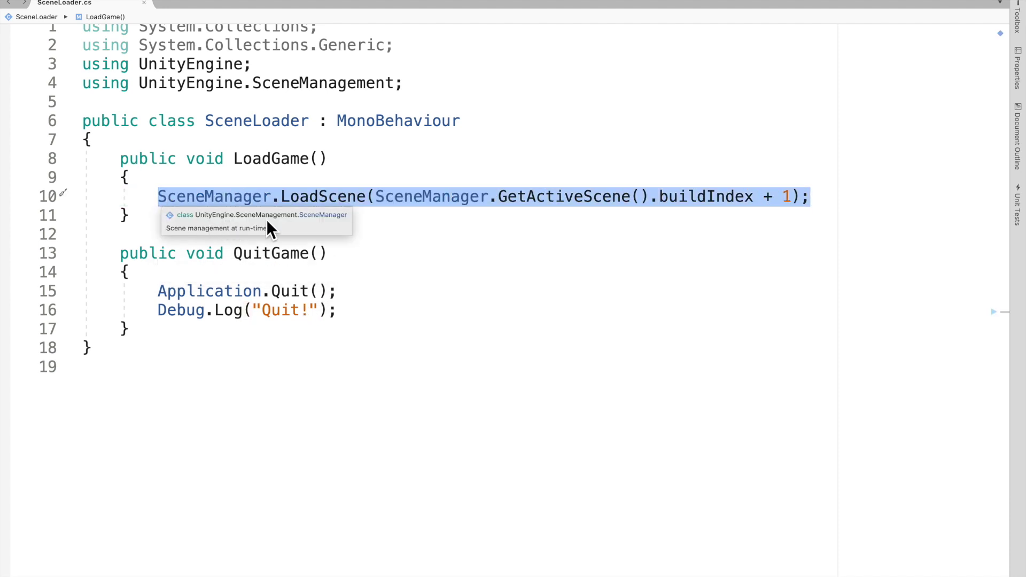
{"action": "left_click", "coordinate": [518, 221]}
{"action": "left_click", "coordinate": [435, 348]}
- Back in Unity, give PlayButton an On Click entry calling SceneLoader.LoadGame() on the SceneLoader object
{"action": "left_click", "coordinate": [435, 331]}
{"action": "left_click", "coordinate": [29, 537]}
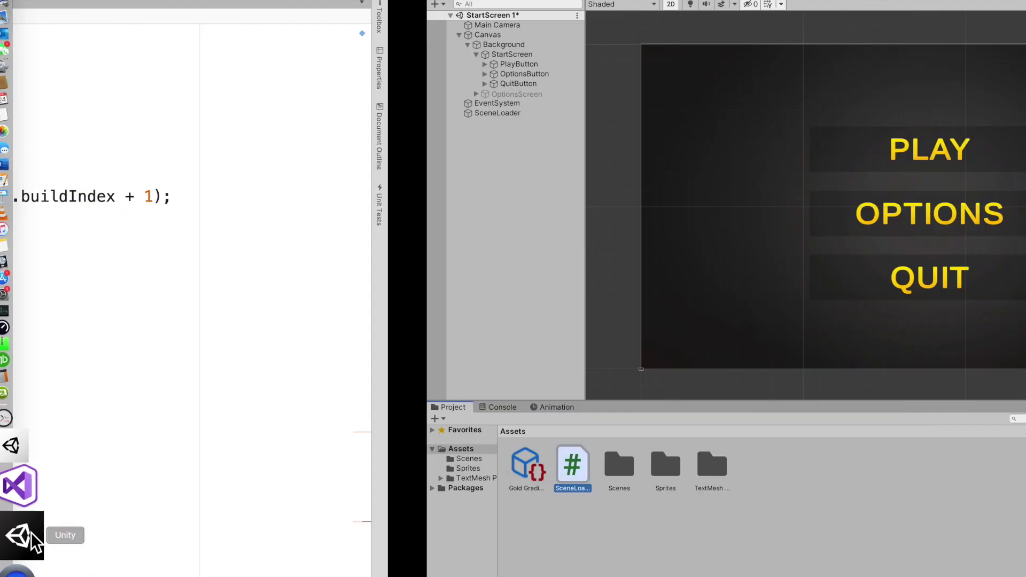
{"action": "left_click", "coordinate": [88, 114]}
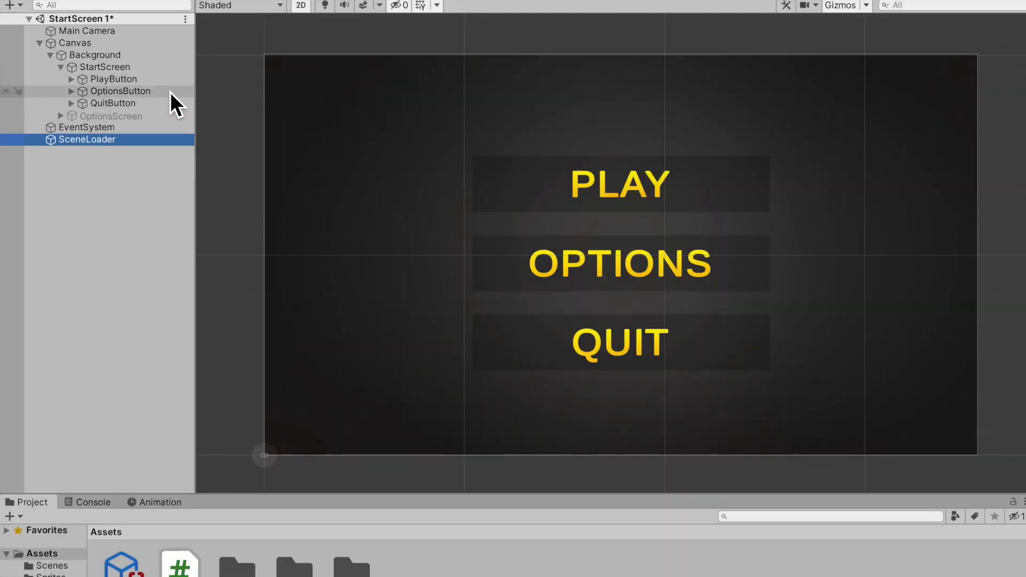
{"action": "left_click", "coordinate": [170, 79]}
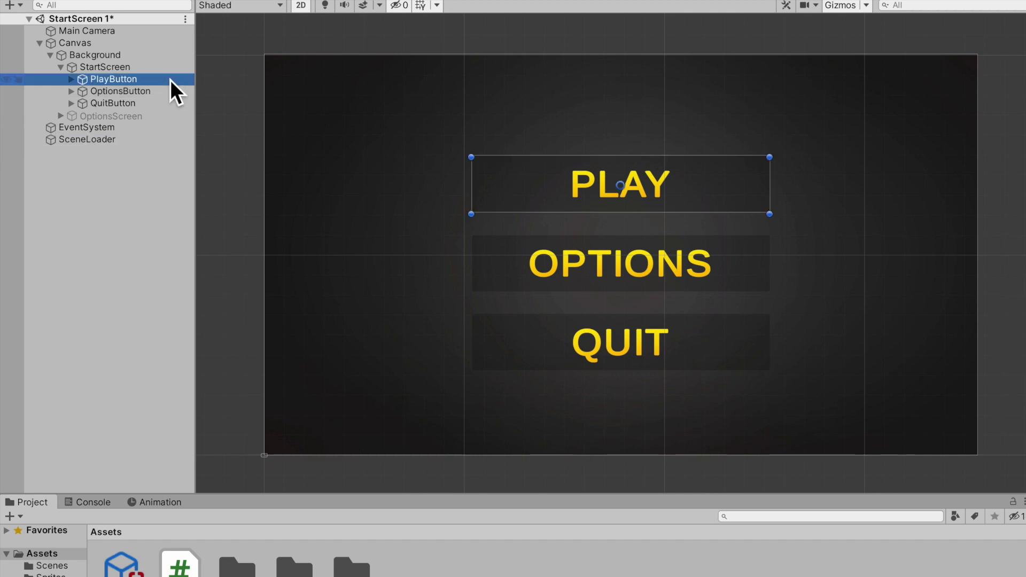
{"action": "scroll", "coordinate": [876, 318], "scroll_direction": "down", "scroll_amount": 2}
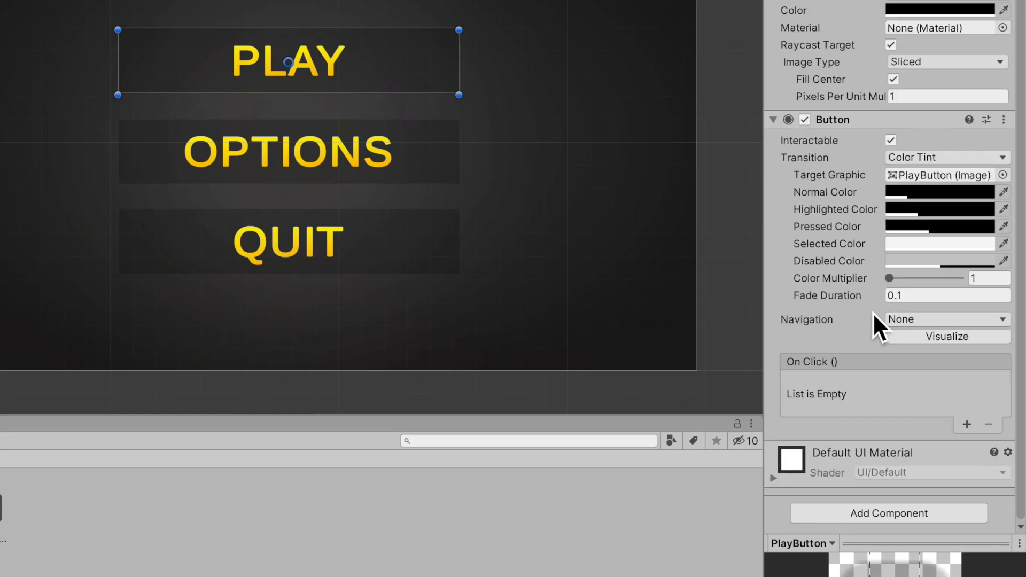
{"action": "left_click", "coordinate": [968, 425]}
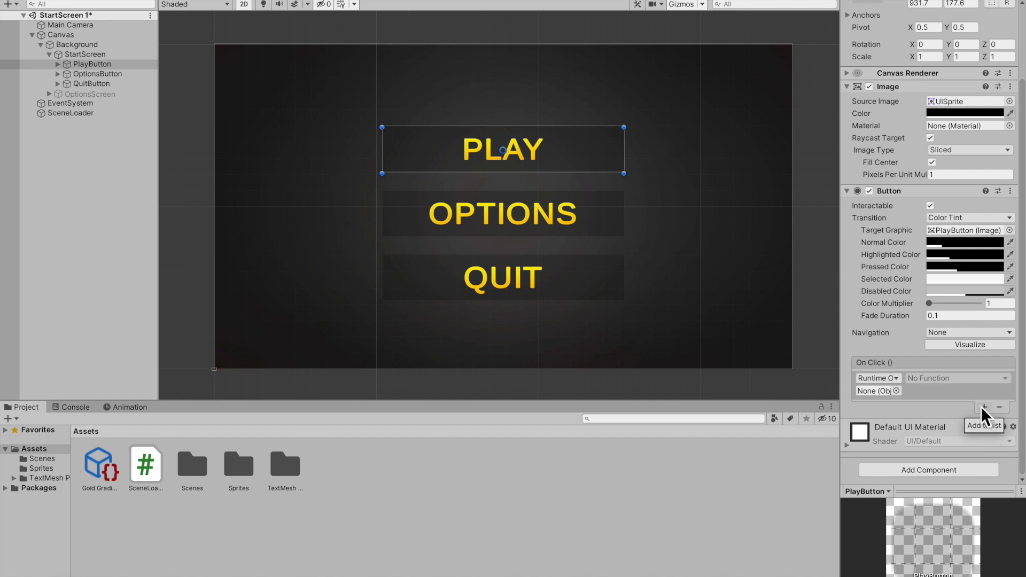
{"action": "left_click_drag", "start_coordinate": [104, 114], "coordinate": [877, 390]}
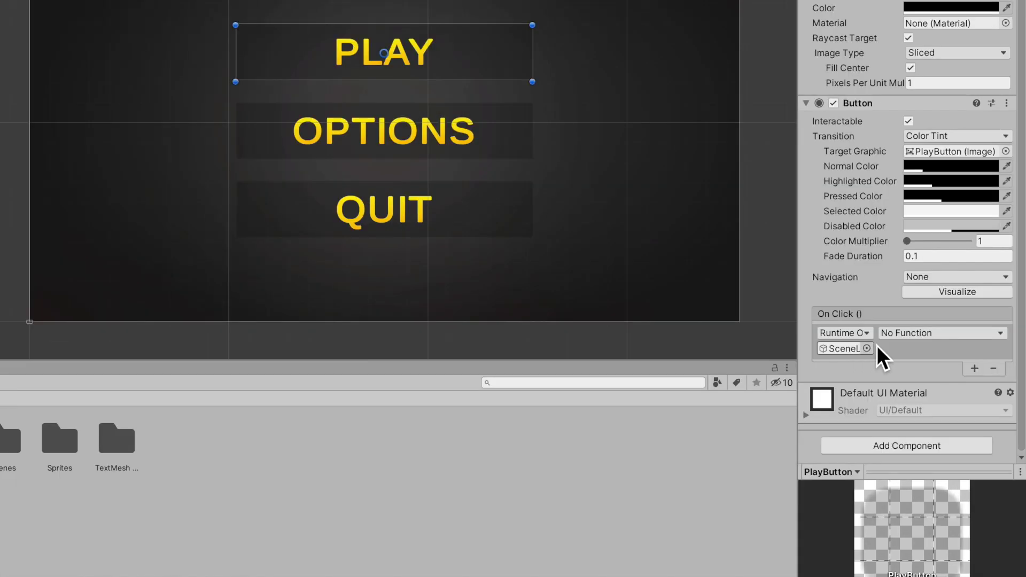
{"action": "left_click", "coordinate": [903, 337]}
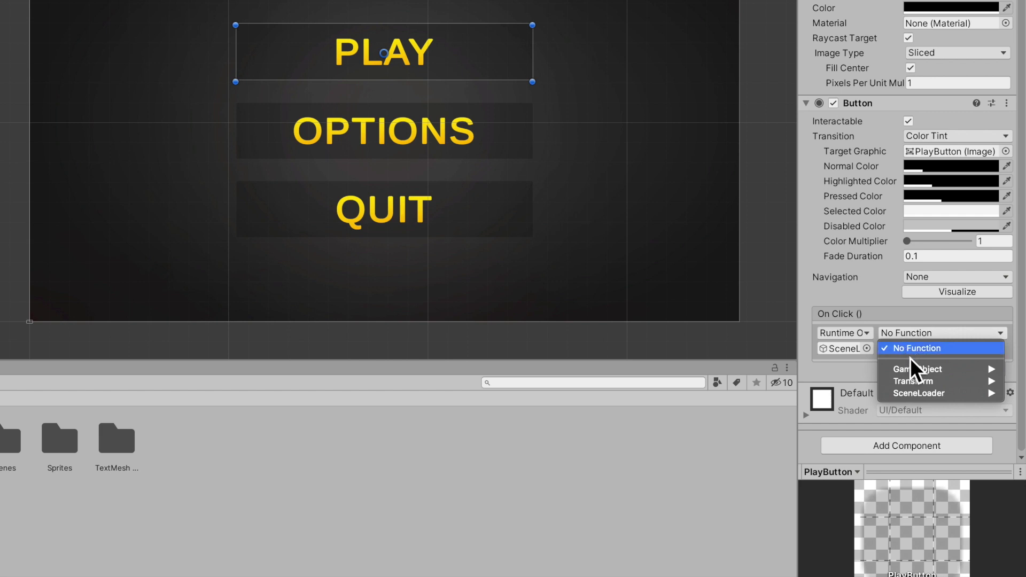
{"action": "mouse_move", "coordinate": [926, 397]}
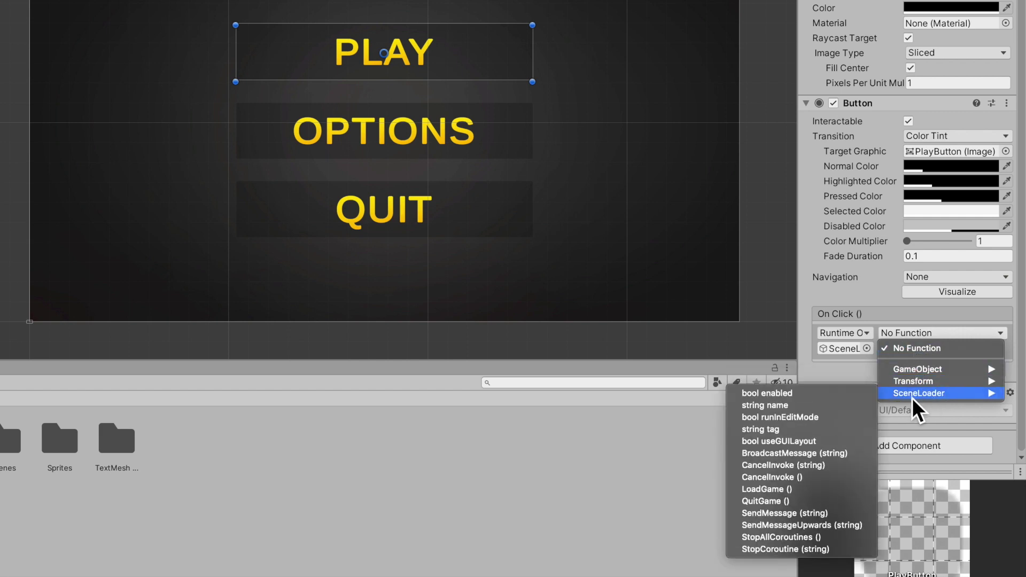
{"action": "left_click", "coordinate": [796, 489]}
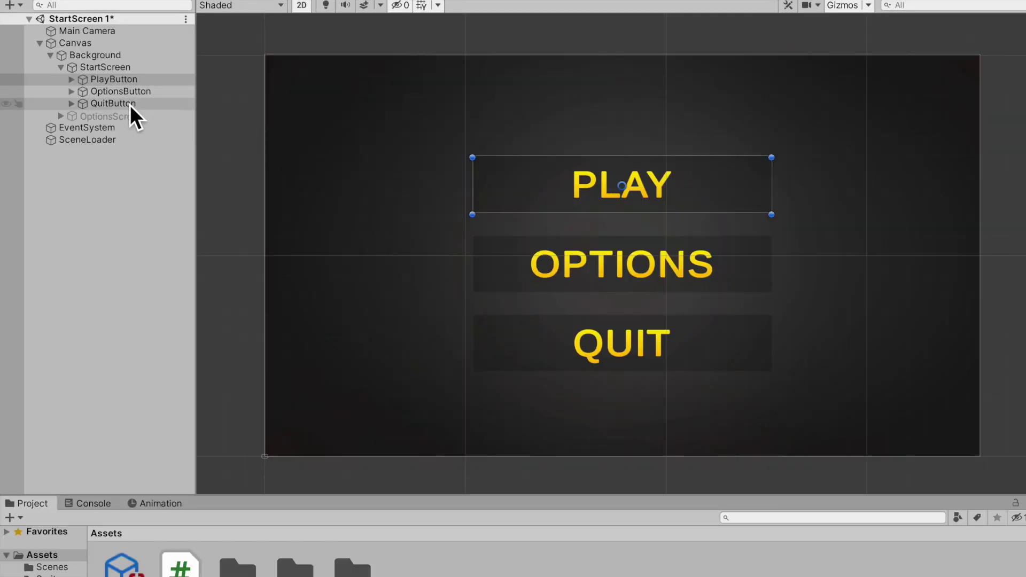
- Give QuitButton an On Click entry calling SceneLoader.QuitGame() on the SceneLoader object
{"action": "left_click", "coordinate": [104, 84]}
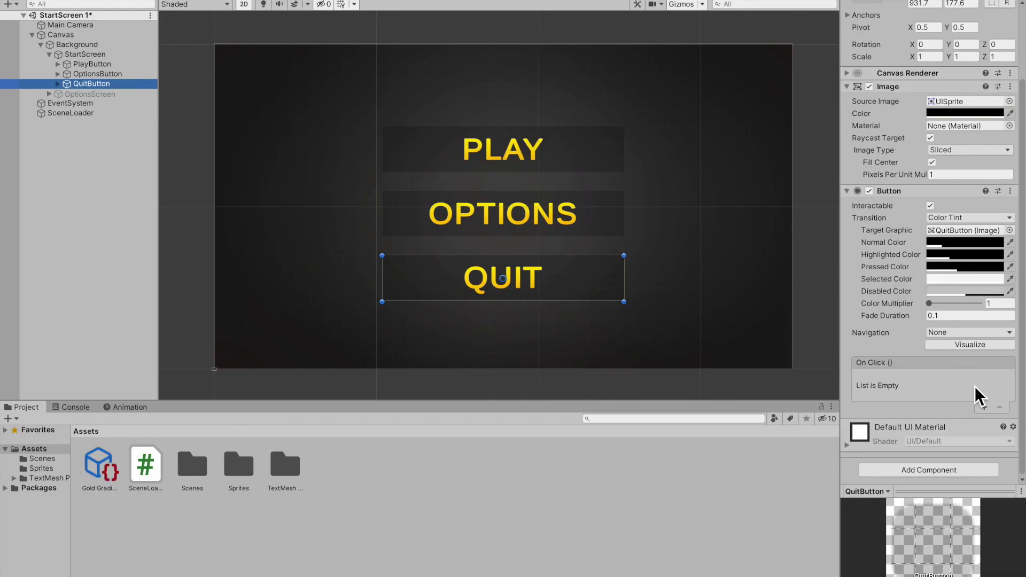
{"action": "left_click", "coordinate": [984, 407]}
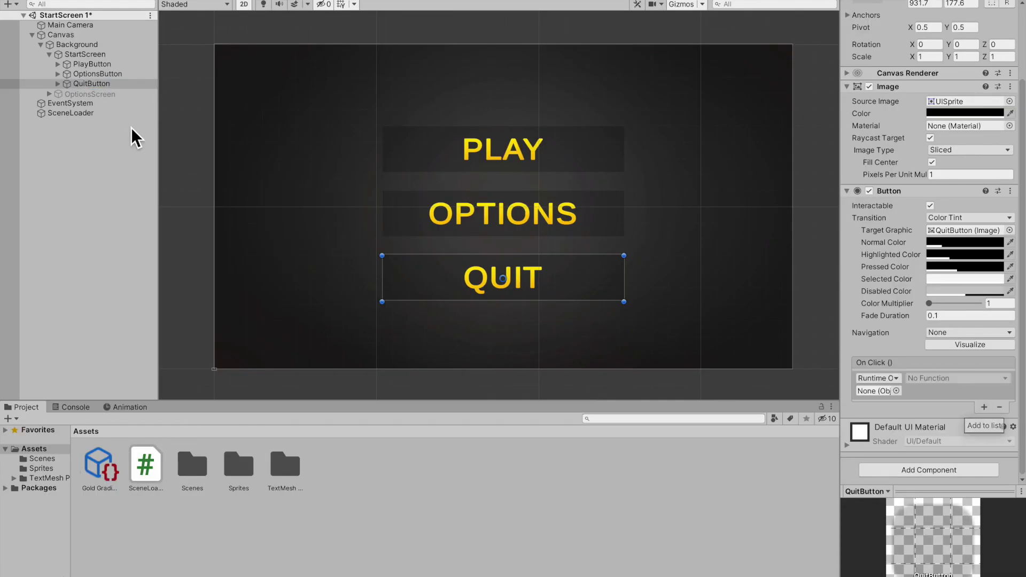
{"action": "left_click_drag", "start_coordinate": [84, 115], "coordinate": [879, 393]}
{"action": "left_click", "coordinate": [931, 381]}
{"action": "mouse_move", "coordinate": [946, 430]}
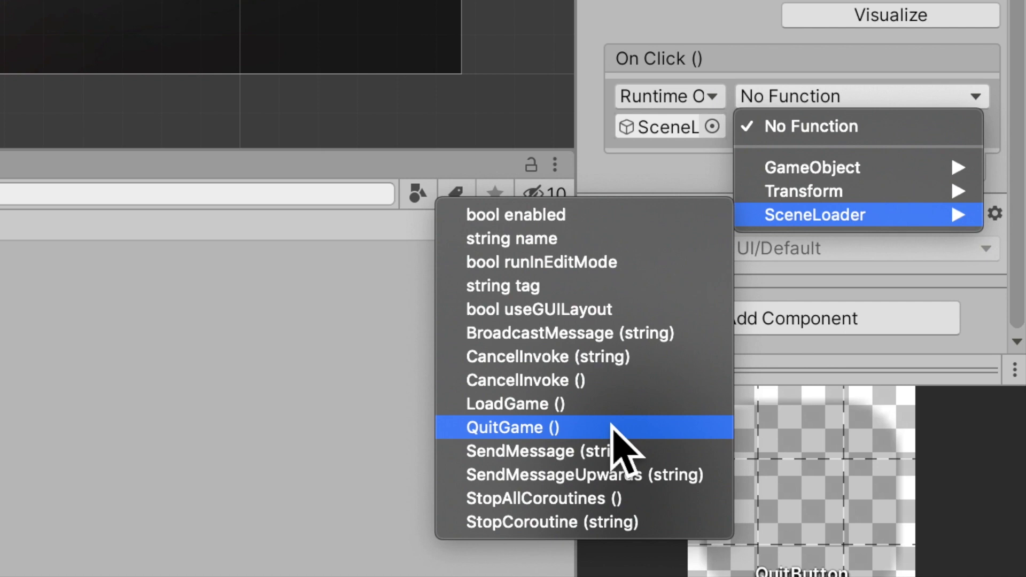
{"action": "left_click", "coordinate": [610, 428]}
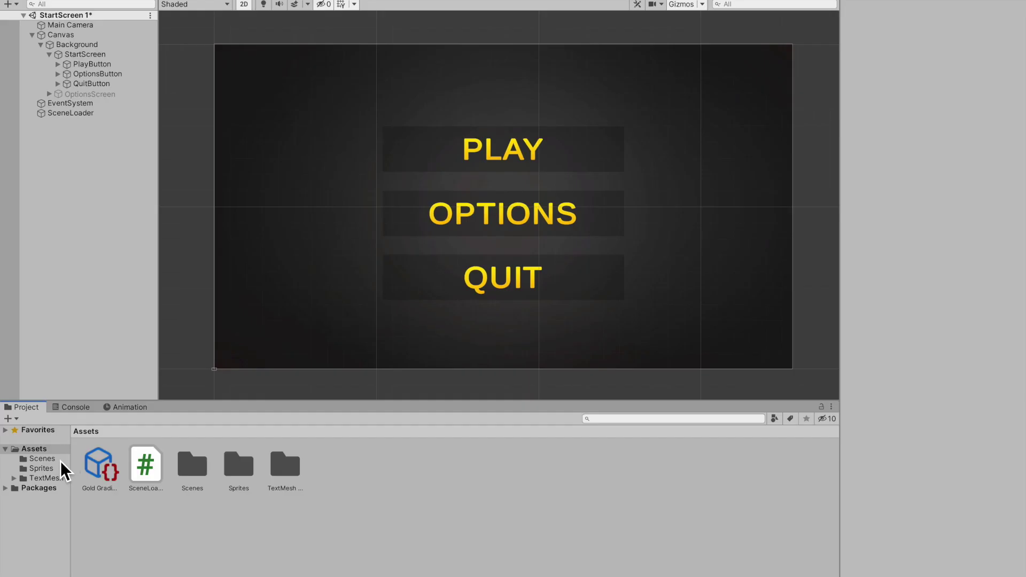
{"action": "left_click", "coordinate": [58, 460]}
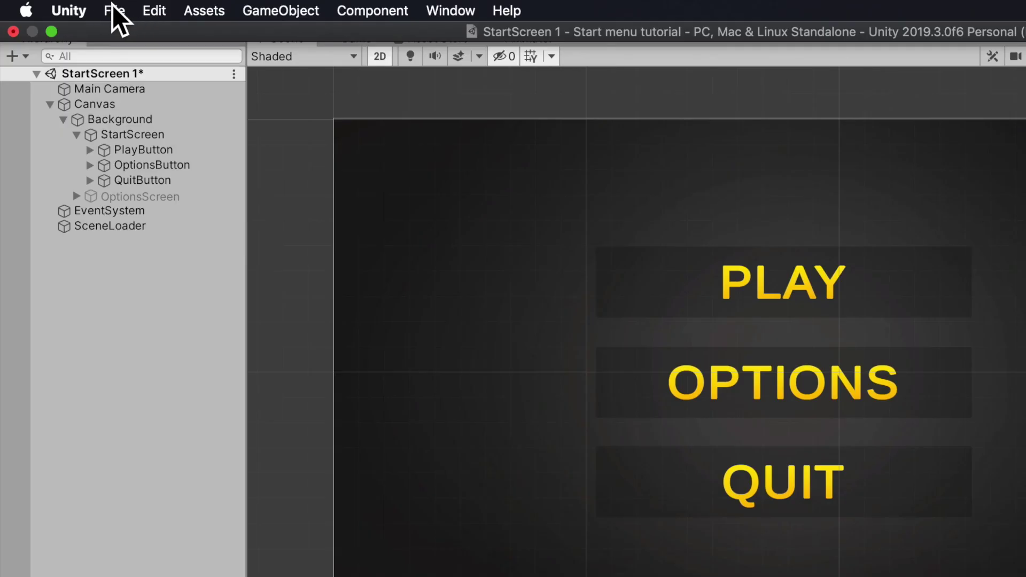
{"action": "left_click", "coordinate": [114, 7]}
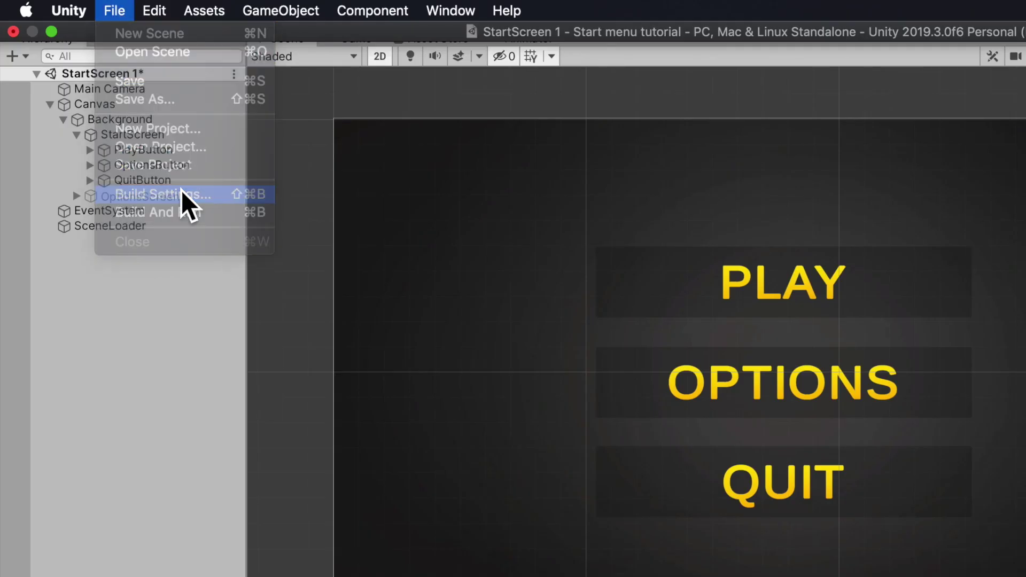
{"action": "left_click", "coordinate": [181, 192]}
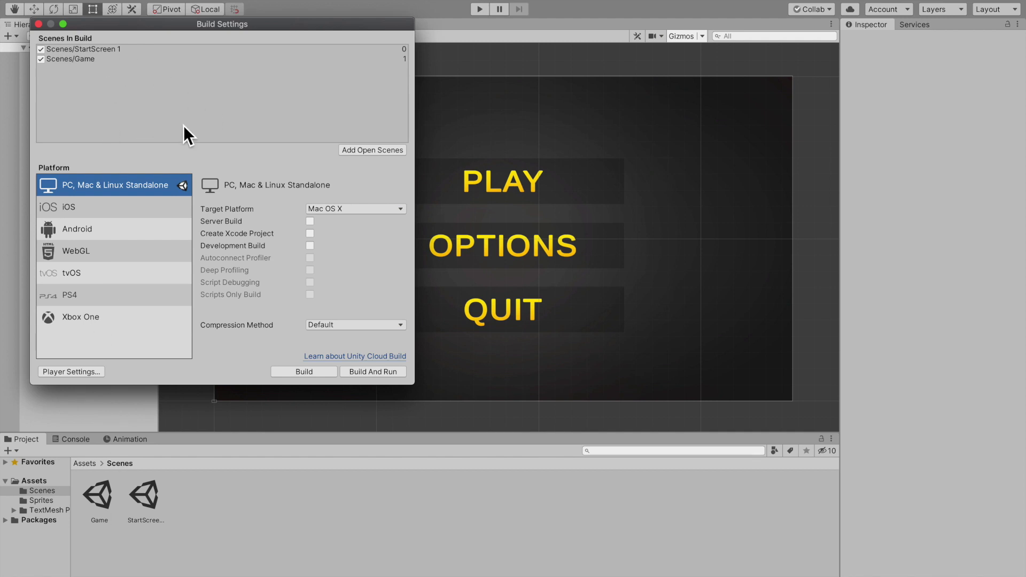
{"action": "right_click", "coordinate": [128, 59]}
{"action": "left_click", "coordinate": [141, 62]}
{"action": "left_click", "coordinate": [38, 23]}
{"action": "left_click", "coordinate": [75, 438]}
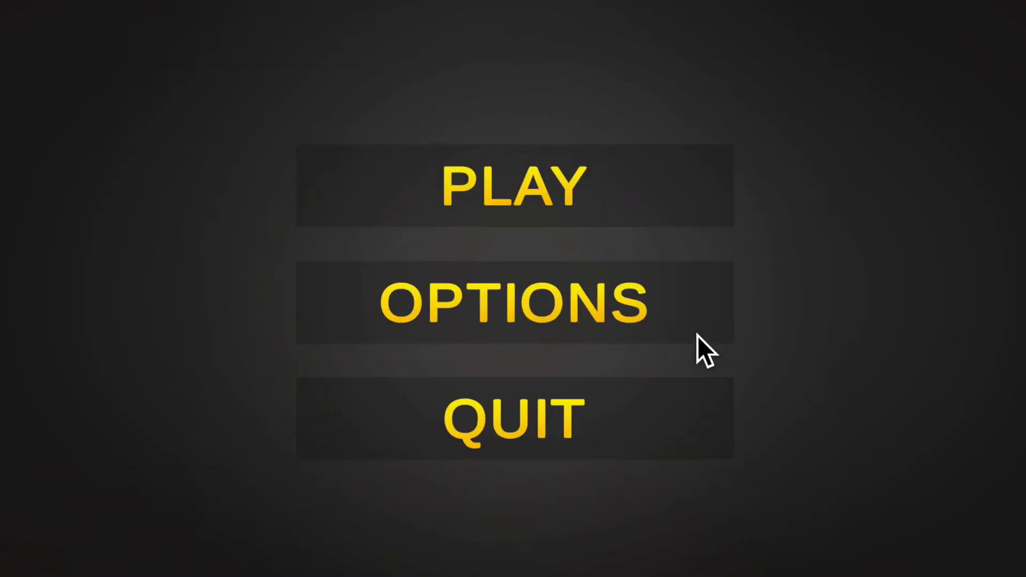
- Test OPTIONS and Back, check QUIT logs "Quit!", then confirm PLAY loads the GAME scene
{"action": "left_click", "coordinate": [621, 325]}
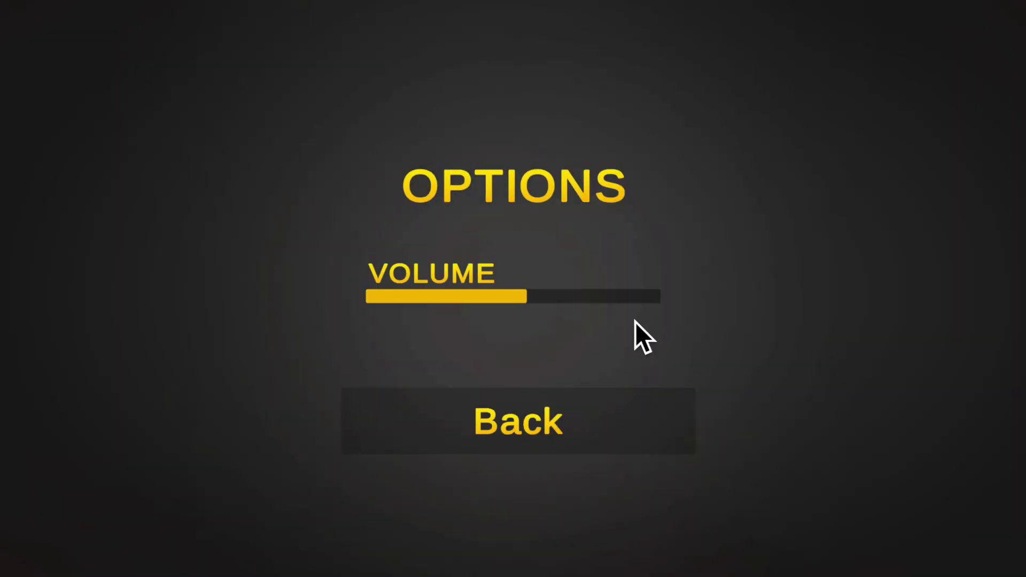
{"action": "left_click", "coordinate": [589, 416]}
{"action": "left_click", "coordinate": [617, 410]}
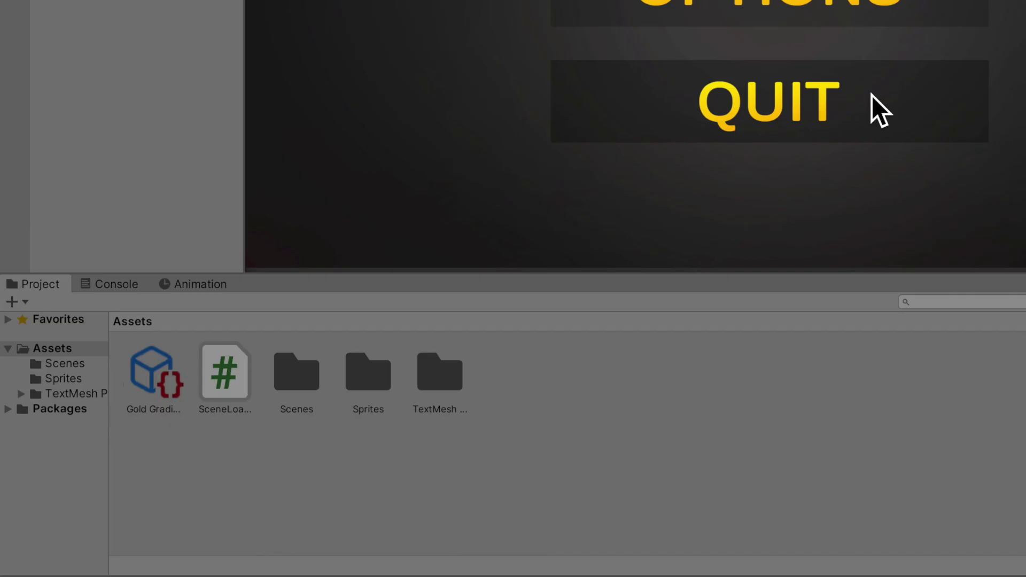
{"action": "left_click", "coordinate": [119, 283]}
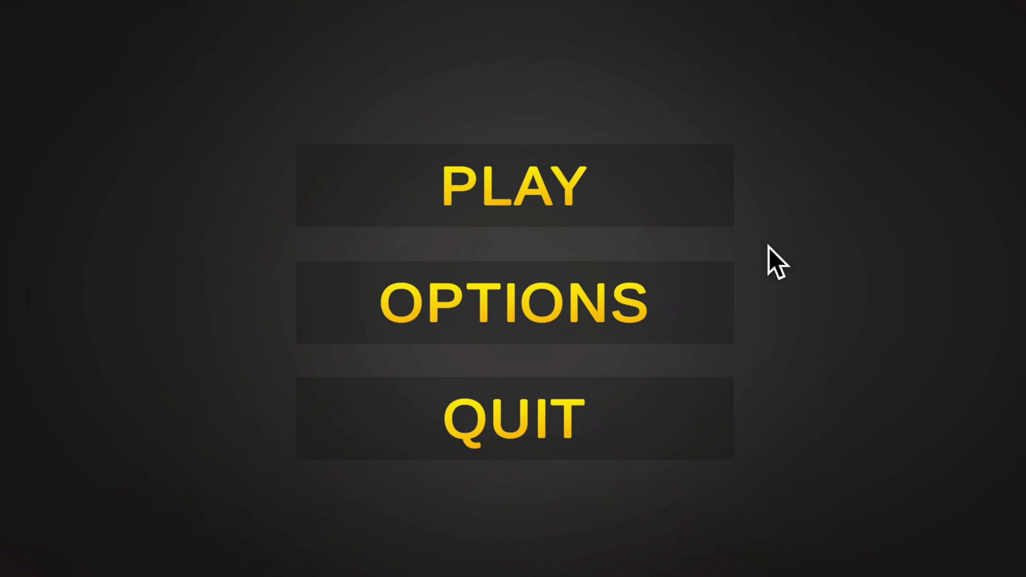
{"action": "left_click", "coordinate": [649, 194]}
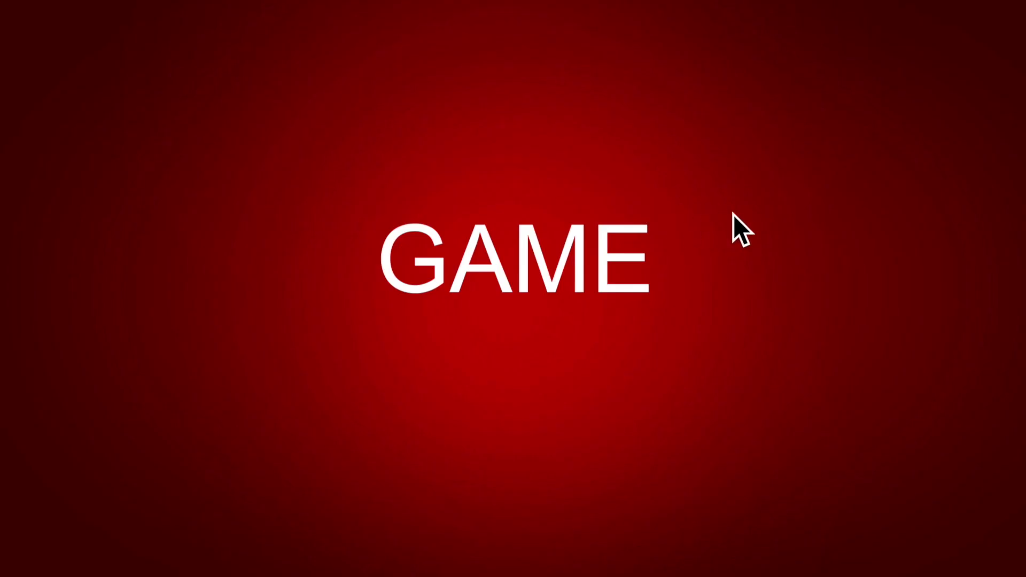